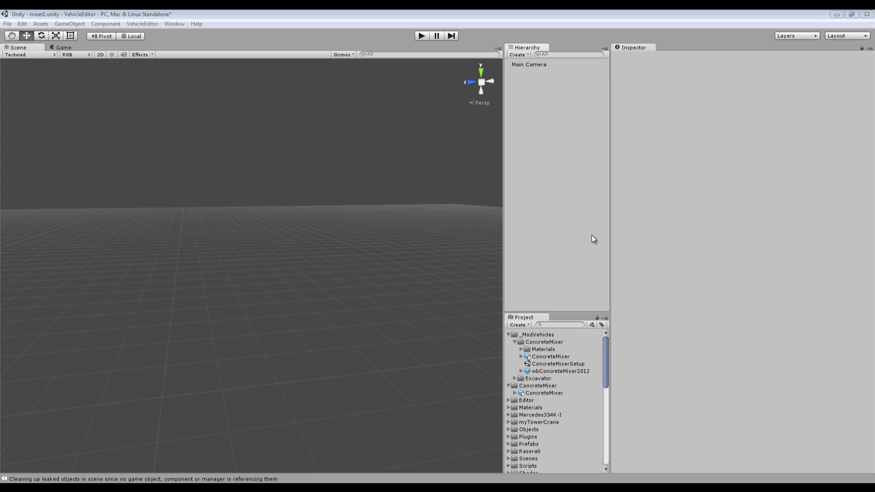
- Place the ConcreteMixer model from the _ModVehicles folder in the scene and set its position to X 0, Y 0, Z 0
left_click_drag(557, 360, 273, 329)
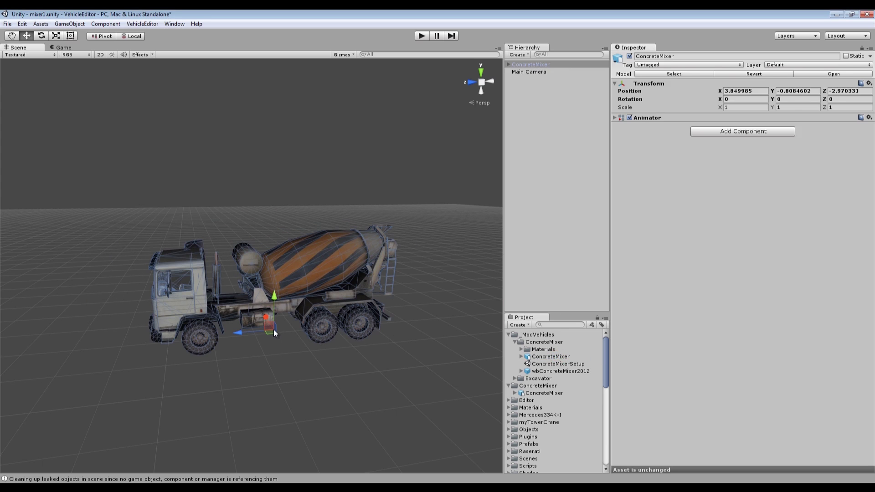
left_click(757, 91)
type("0")
key("Tab")
type("0")
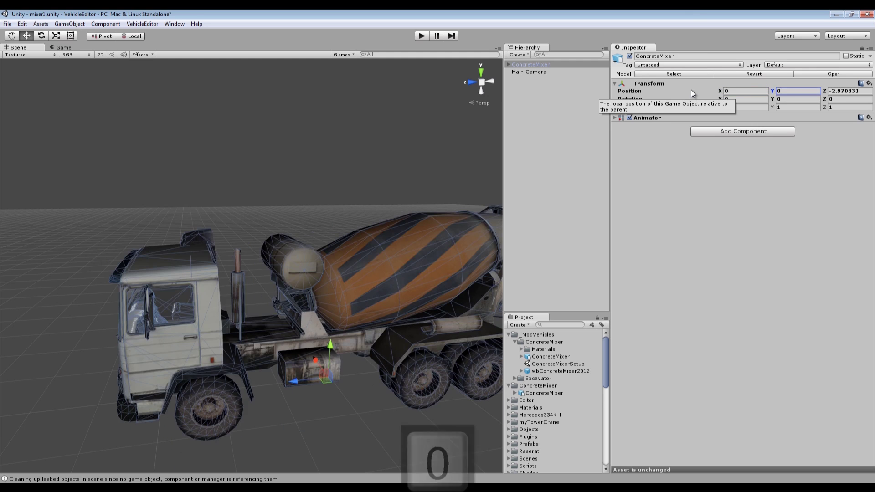
key("Tab")
type("0")
key("Return")
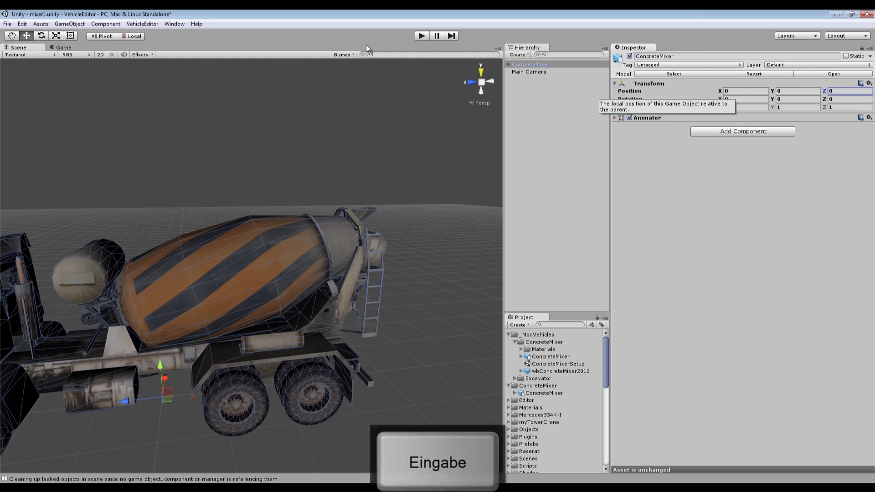
- Frame the ConcreteMixer model in the scene and examine the truck from its front and side
key("f")
left_click_drag(214, 273, 359, 283, "alt")
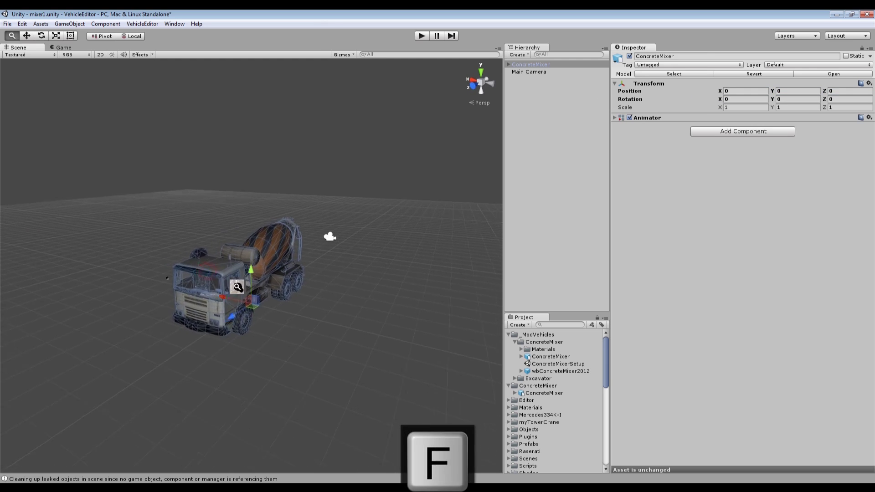
right_click_drag(238, 287, 428, 295, "alt")
right_click_drag(342, 287, 293, 291, "alt")
left_click_drag(293, 291, 268, 279, "alt")
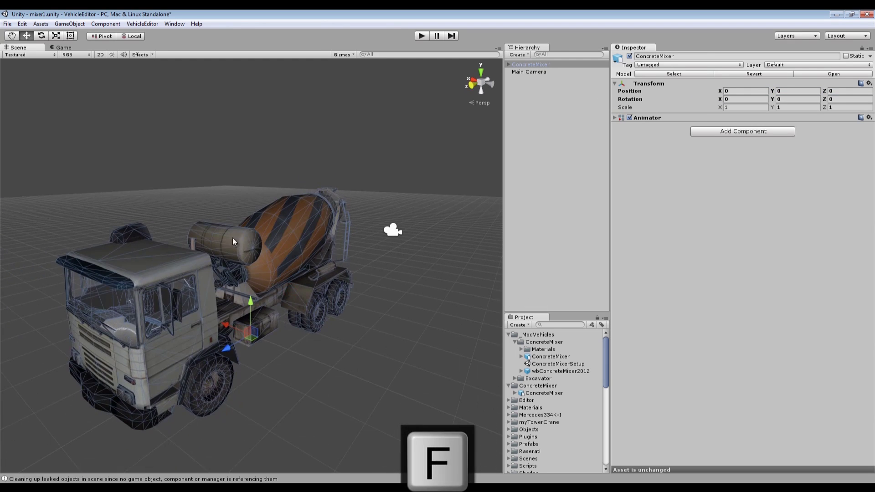
left_click_drag(281, 250, 219, 251, "alt")
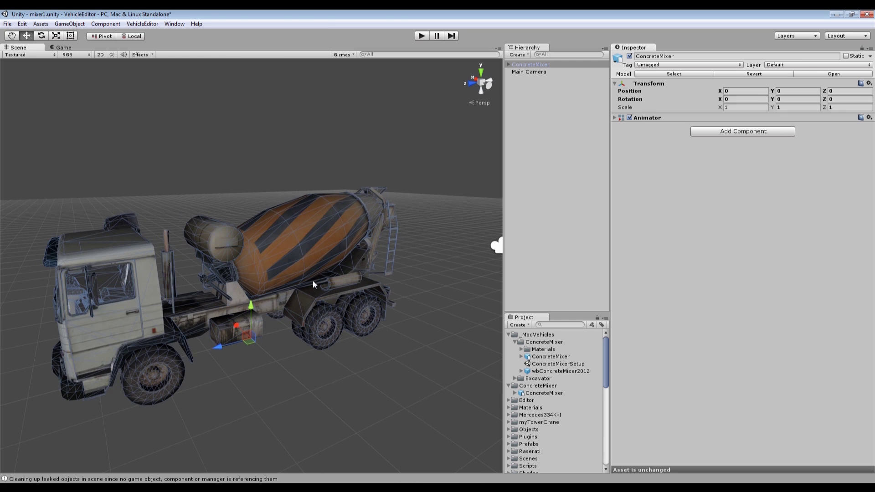
left_click_drag(230, 305, 173, 327, "alt")
mouse_move(187, 289)
left_mouse_down("alt")
mouse_move(214, 279)
mouse_move(193, 278)
left_mouse_up("alt")
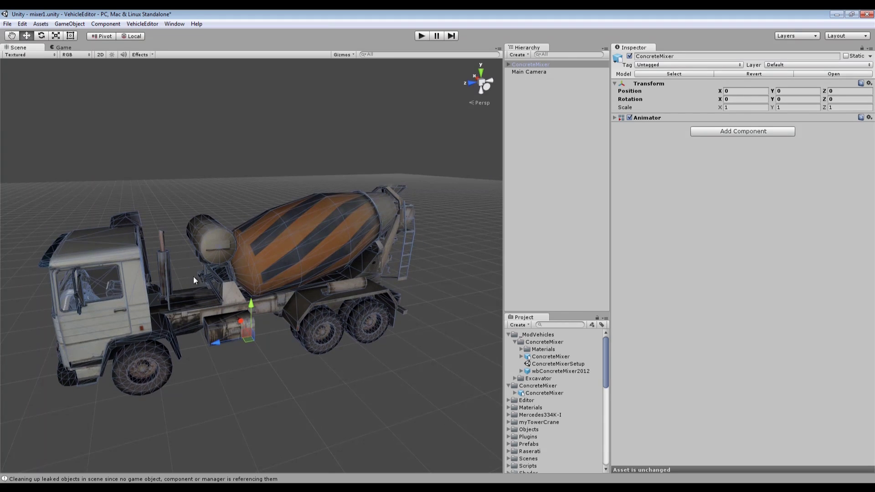
- Inspect the truck's separate parts by selecting the tank, the wheels on one side and the rear duct in turn
left_click(313, 240)
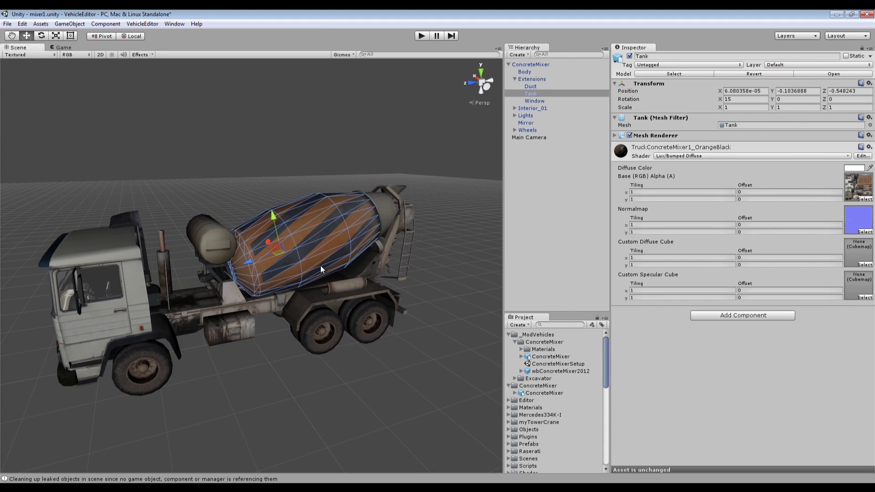
left_click(155, 364)
left_click(328, 331)
left_click(372, 324)
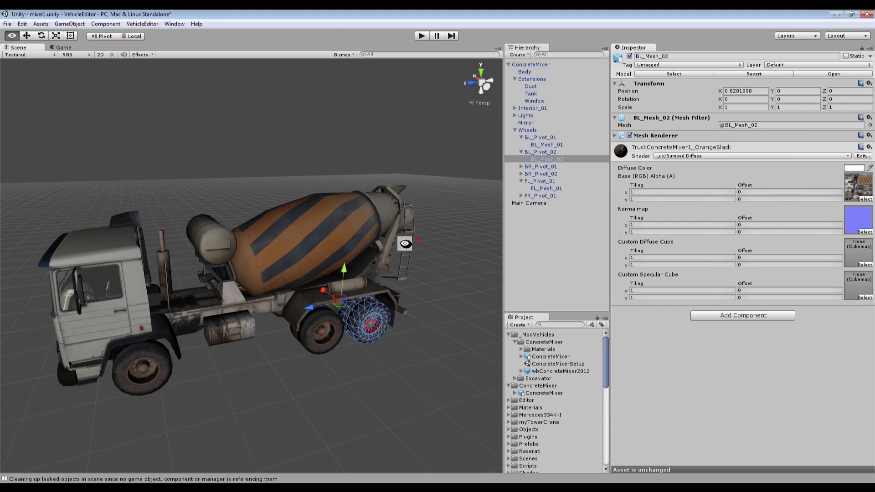
left_click_drag(404, 244, 166, 223, "alt")
left_click(378, 335)
left_click_drag(322, 290, 261, 299, "alt")
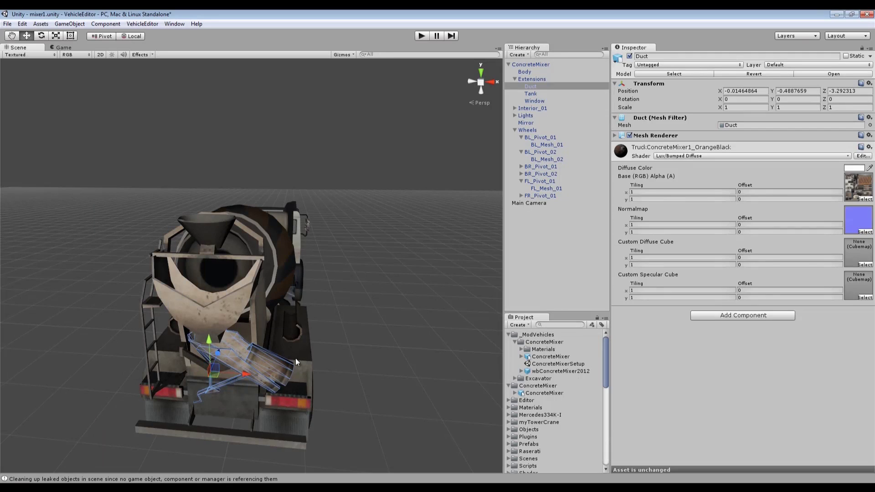
left_click_drag(351, 307, 322, 335, "alt")
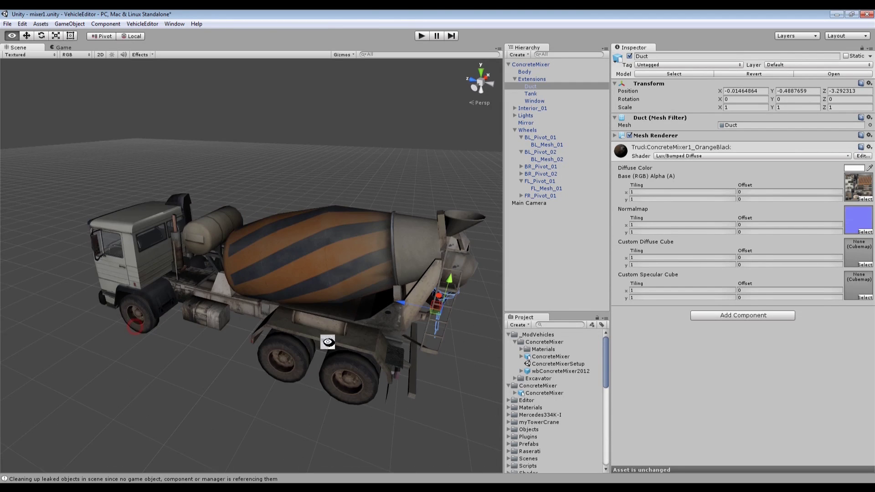
mouse_move(226, 307)
left_mouse_down("alt")
mouse_move(289, 248)
mouse_move(232, 319)
left_mouse_up("alt")
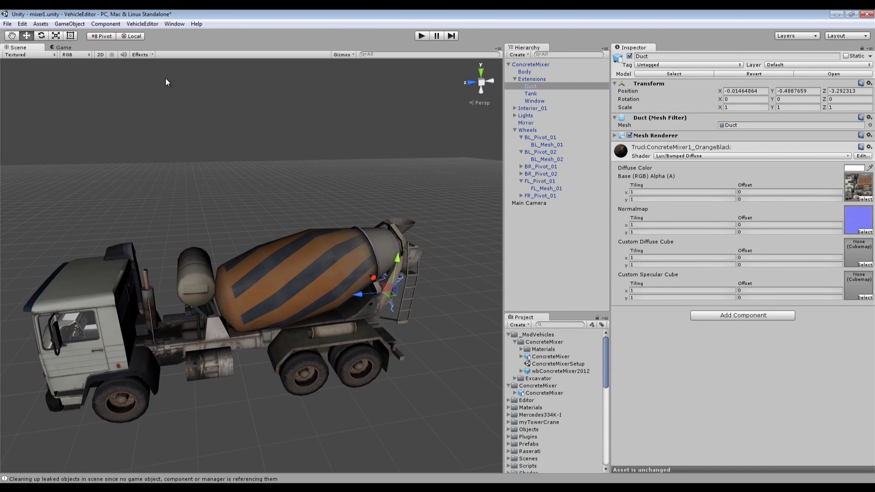
- Try rotating the truck's Tank with the handles in Local orientation, and undo the rotation
left_click(132, 36)
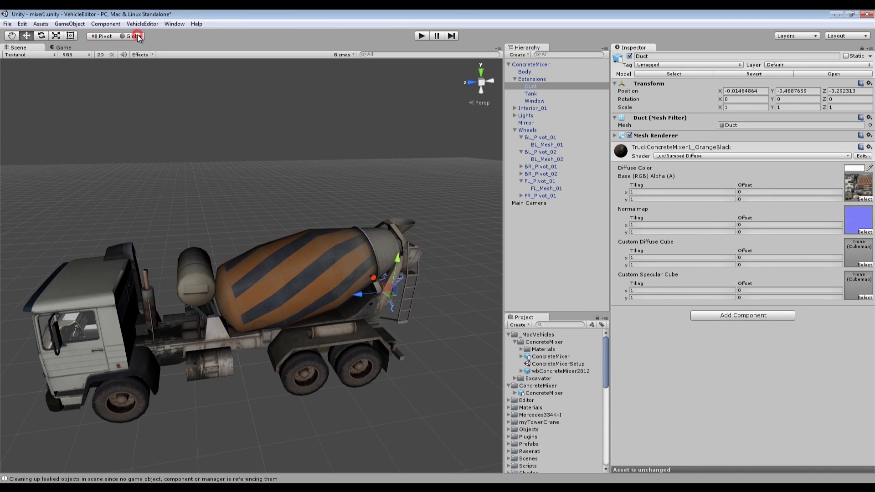
left_click(135, 35)
left_click_drag(196, 240, 178, 208, "alt")
left_click(312, 289)
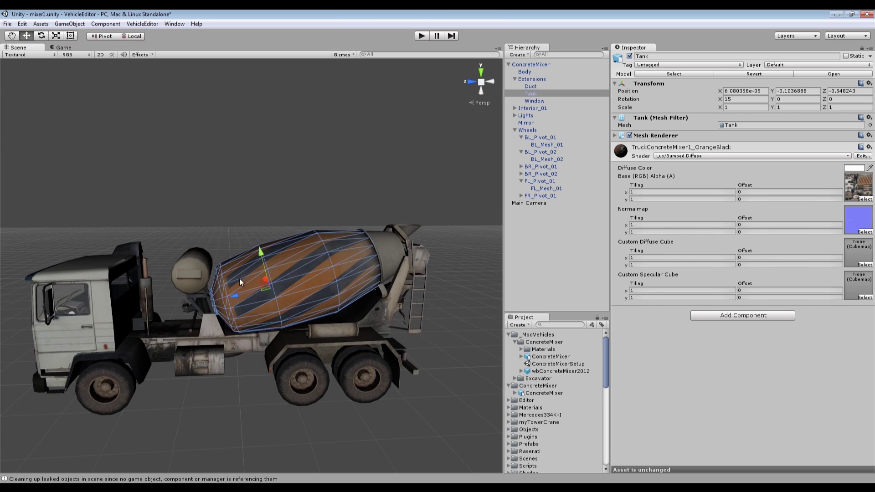
scroll(311, 296, "up", 6)
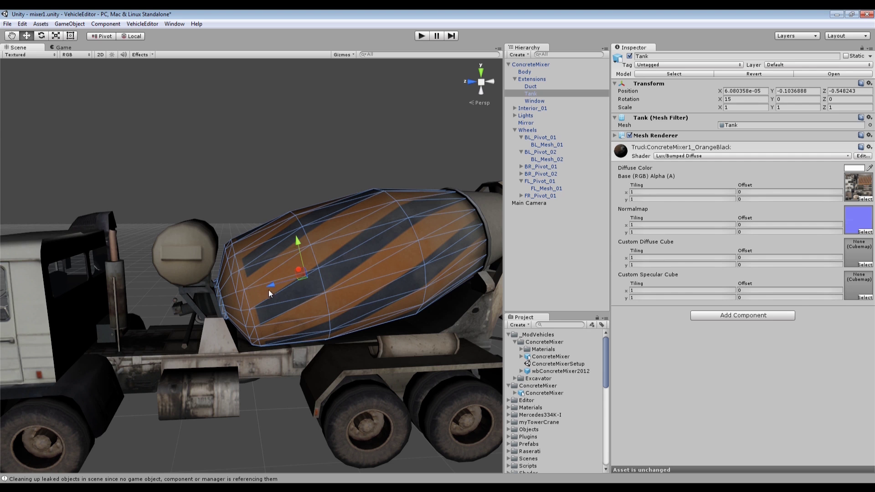
left_click_drag(250, 301, 262, 319, "alt")
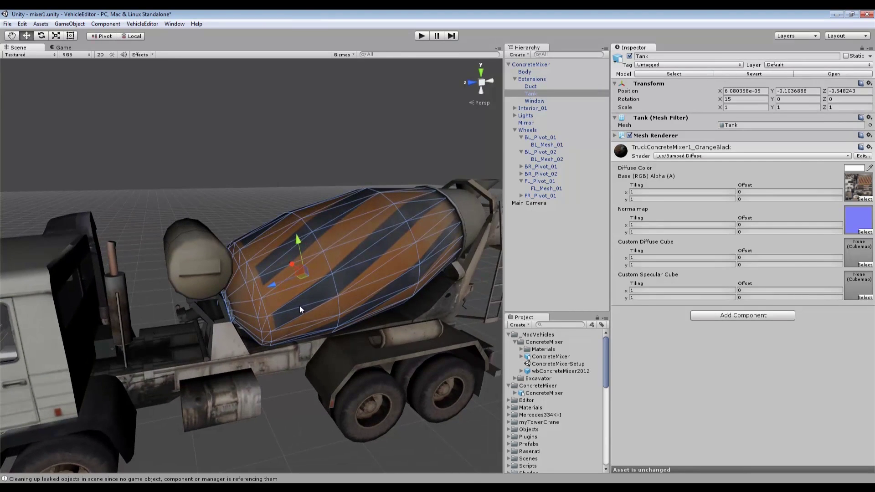
key("e")
left_click_drag(318, 270, 395, 389)
key("ctrl+z")
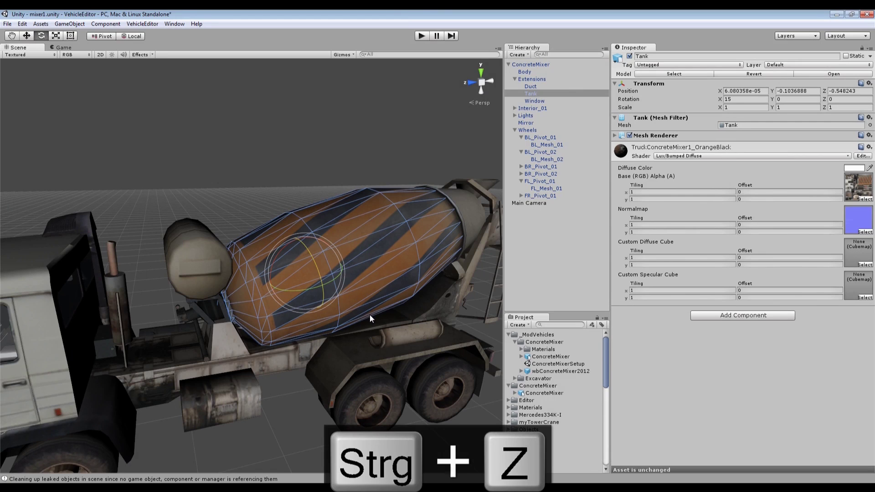
key("w")
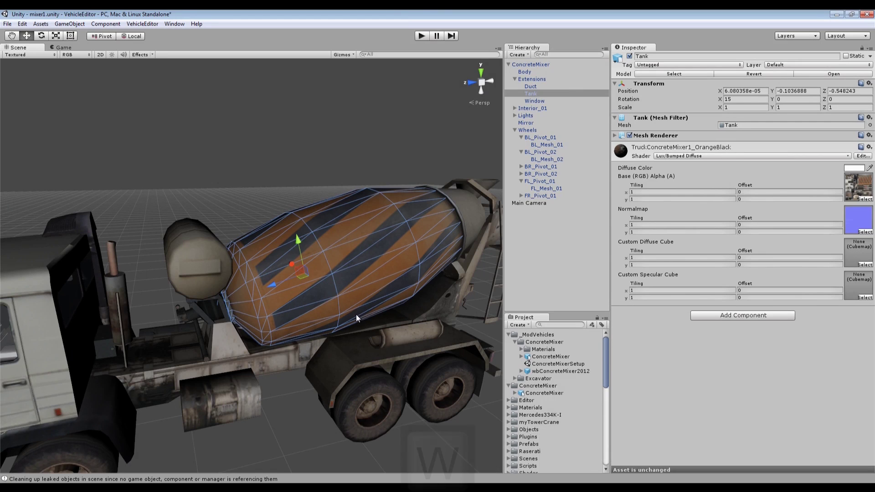
- Switch the transform handles to Global orientation, test rotating the Tank with them, and undo the rotation
left_click(137, 35)
key("e")
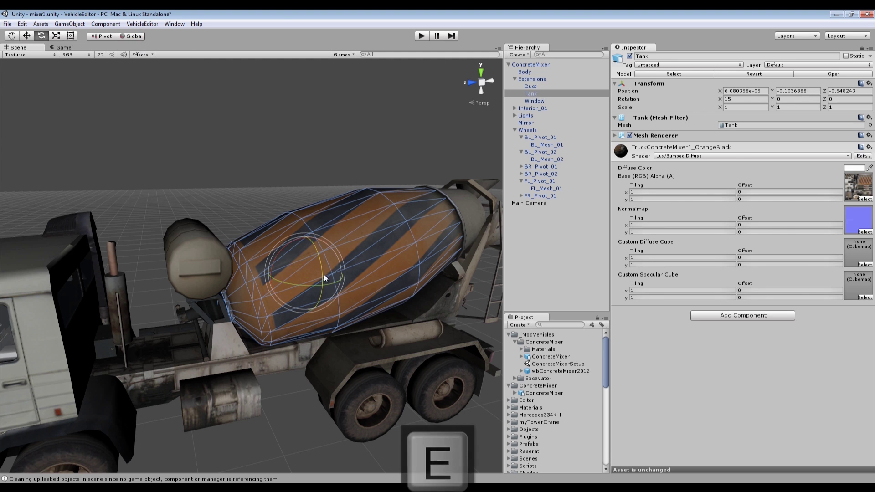
left_click_drag(320, 275, 366, 384)
key("ctrl+z")
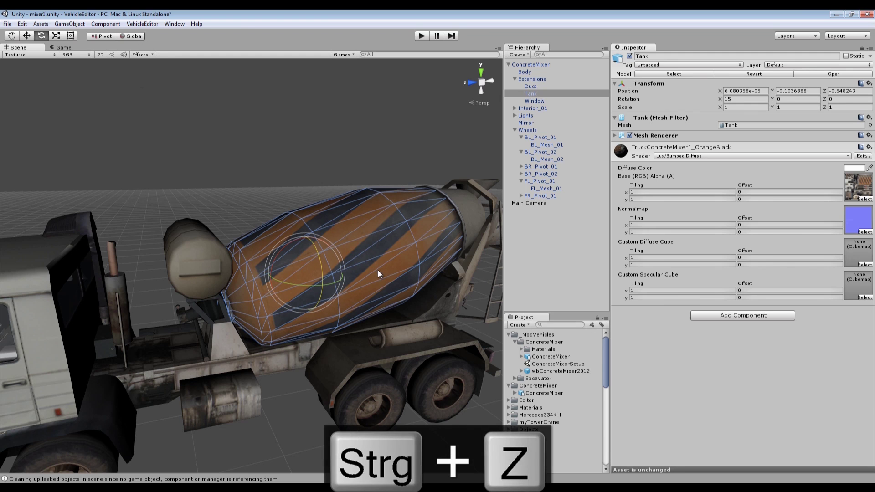
- Collapse the ConcreteMixer hierarchy and delete the Main Camera from the scene
scroll(260, 232, "down", 5)
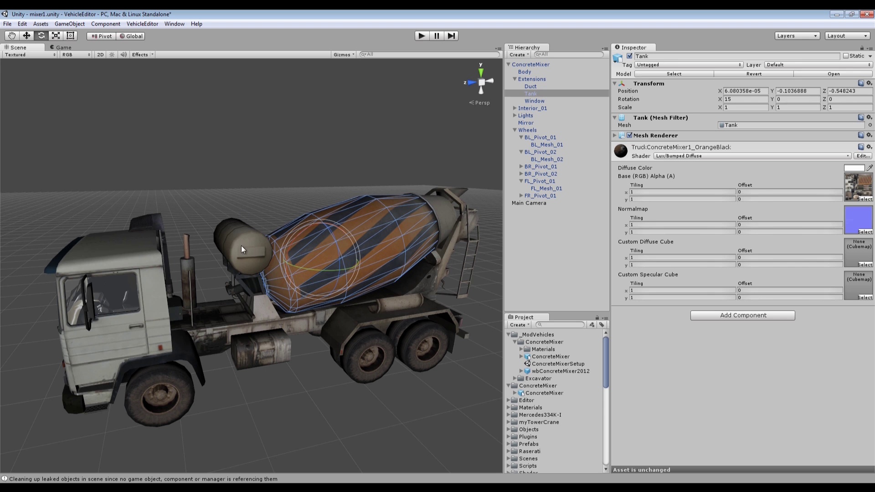
right_click_drag(303, 290, 251, 298, "alt")
left_click_drag(251, 297, 291, 298, "alt")
right_click_drag(291, 299, 385, 296, "alt")
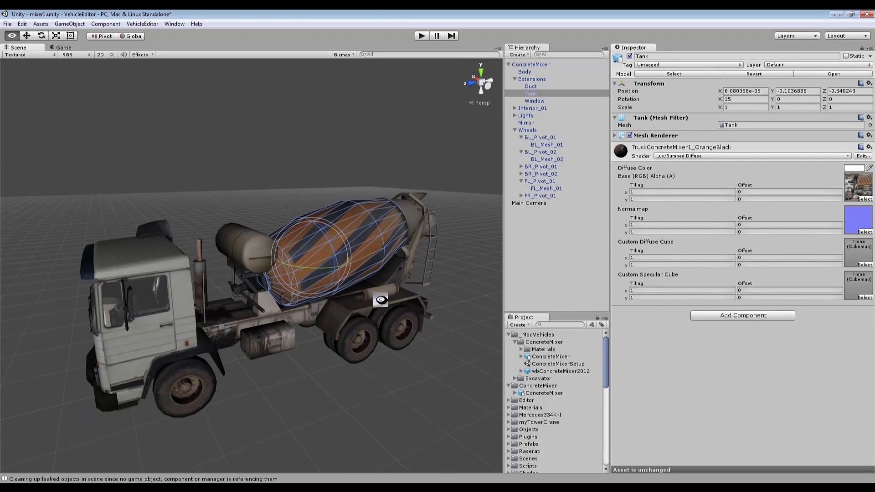
left_click(509, 64)
left_click(524, 72)
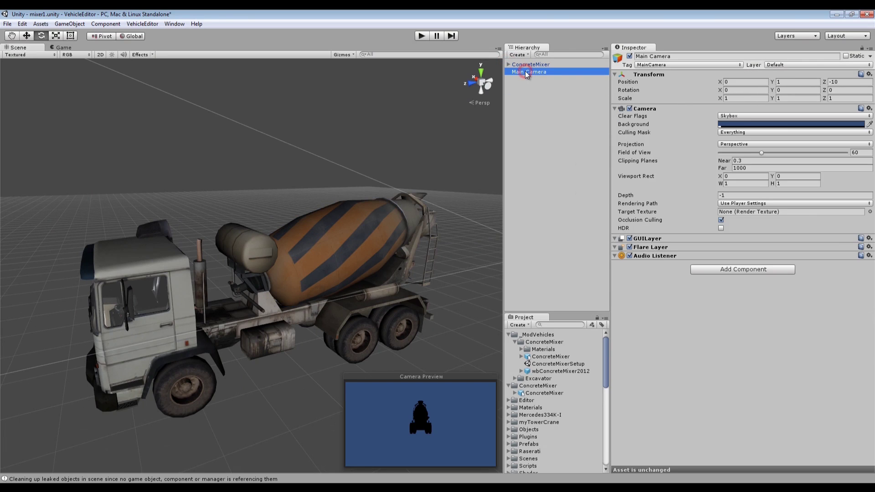
key("Delete")
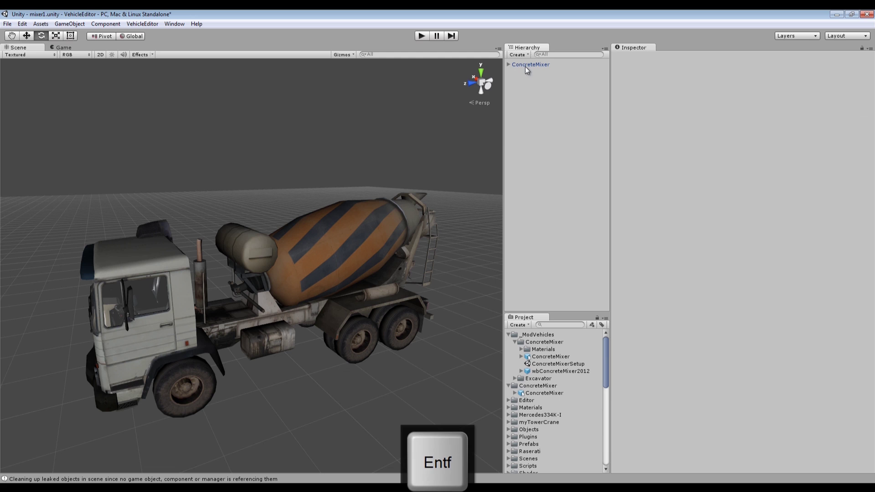
- Create an empty game object in the scene and name it KJB_Mixer
left_click(524, 54)
left_click(529, 65)
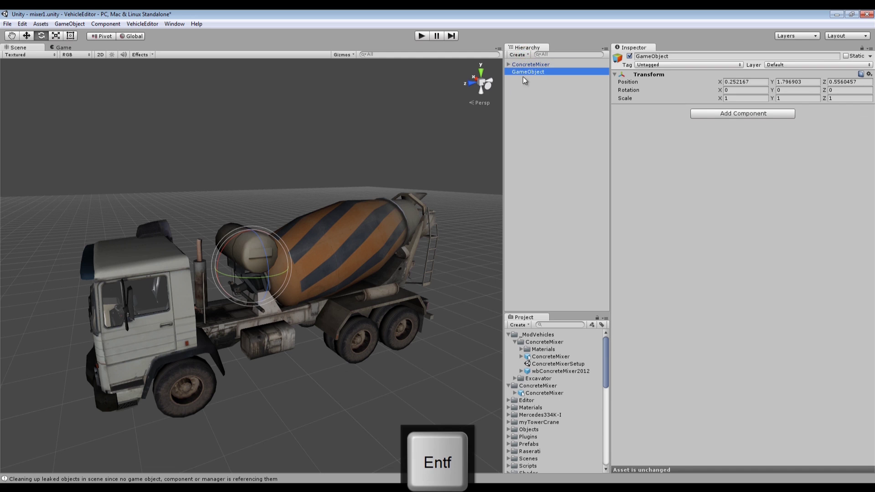
left_click(636, 57)
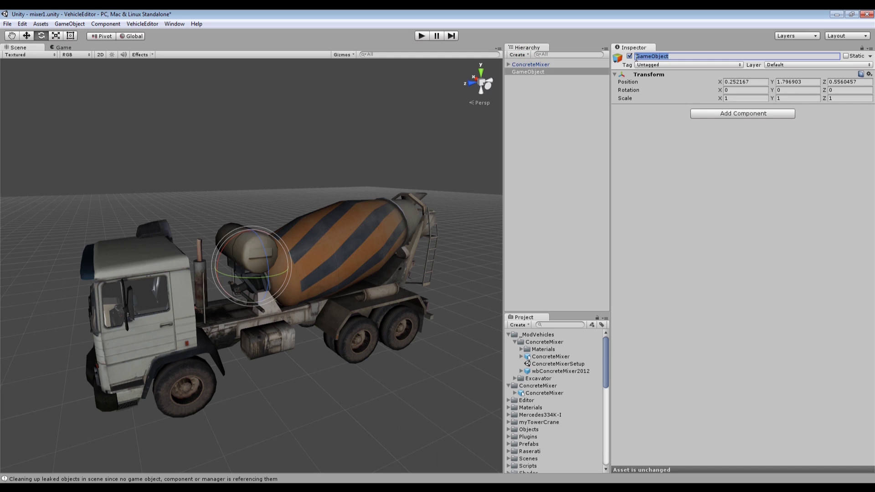
type("JB_")
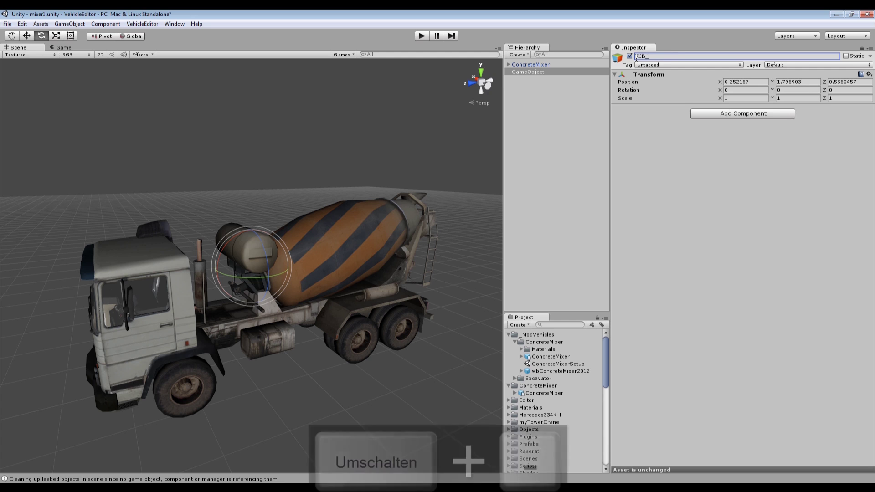
type("Mixer")
key("Return")
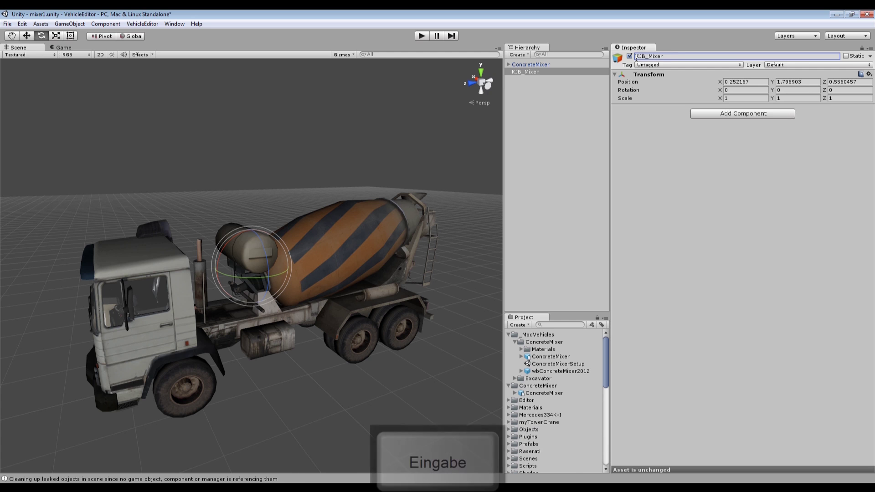
- Search the components for "vehicle" and add the Wb Vehicle script to KJB_Mixer
left_click(711, 114)
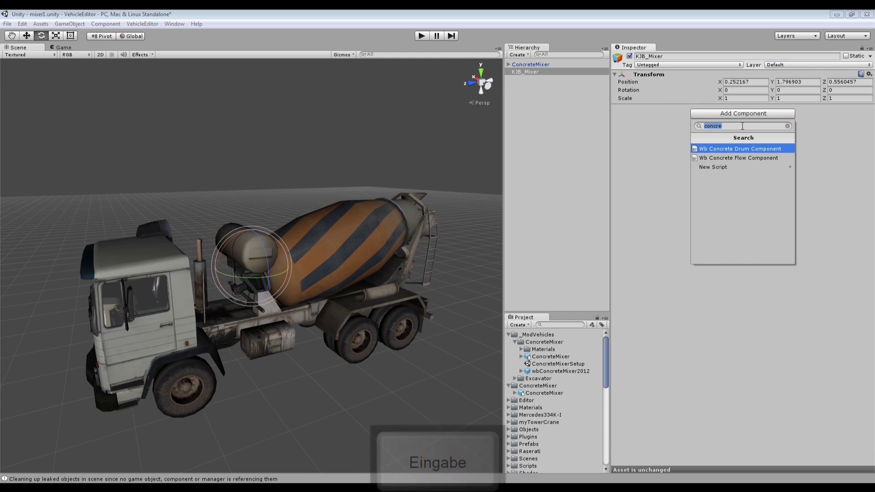
type("vehicle")
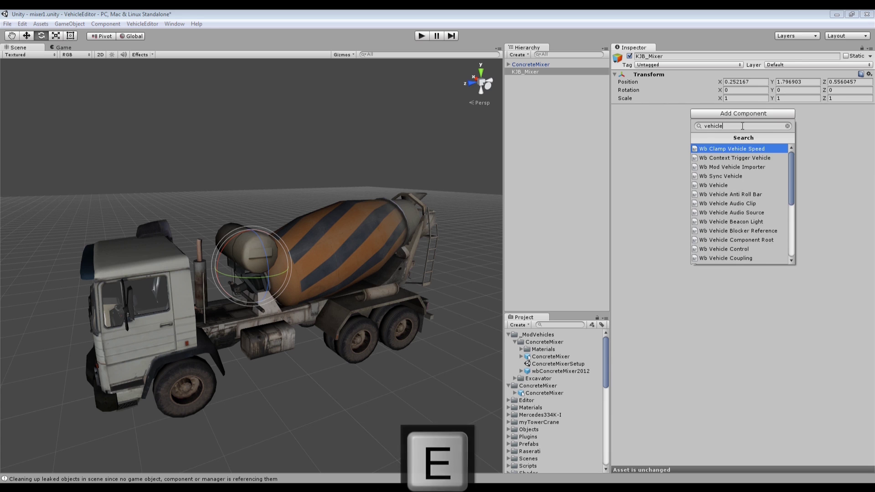
left_click(716, 184)
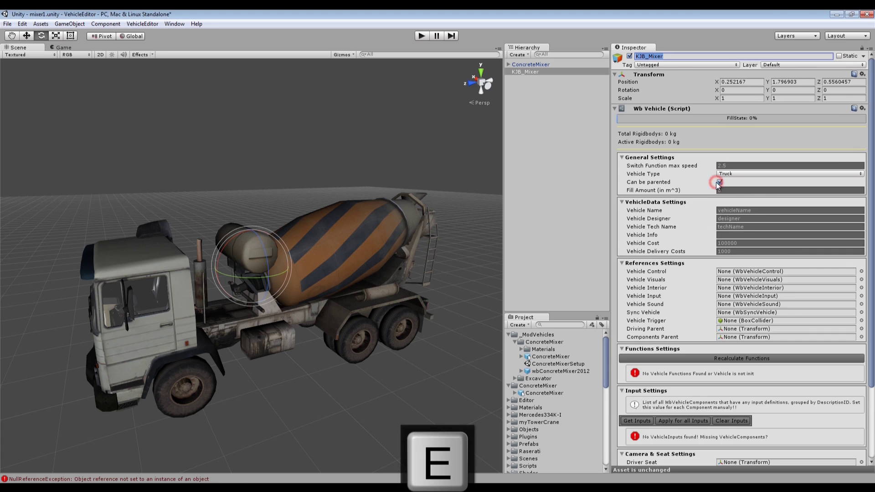
- Collapse every settings section of the Wb Vehicle script, leaving only General Settings expanded
left_click(615, 108)
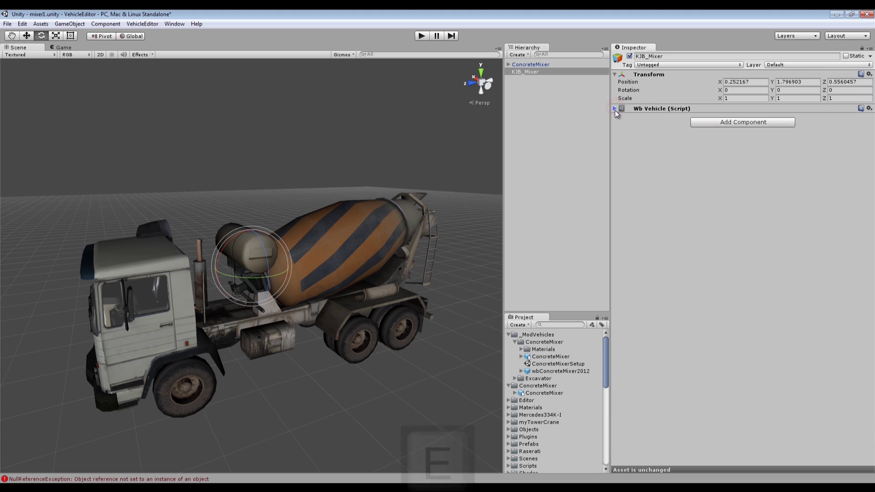
left_click(615, 109)
left_click(623, 157)
left_click(623, 170)
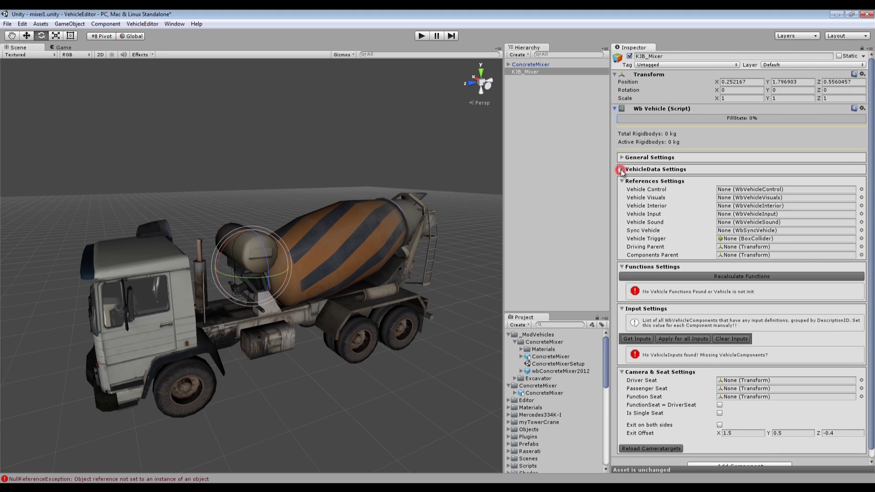
left_click(623, 181)
left_click(623, 193)
left_click(622, 204)
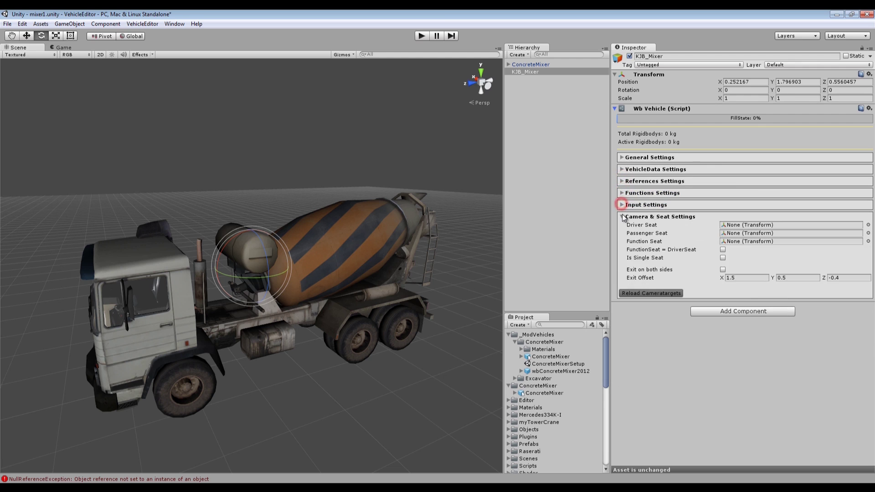
left_click(622, 216)
left_click(622, 158)
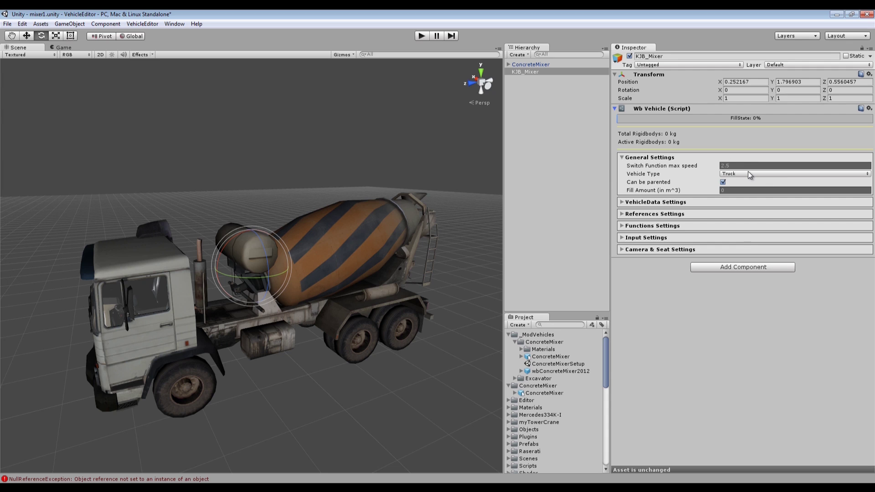
- Set the vehicle's Fill Amount to 25 m^3 and collapse General Settings
left_click(732, 193)
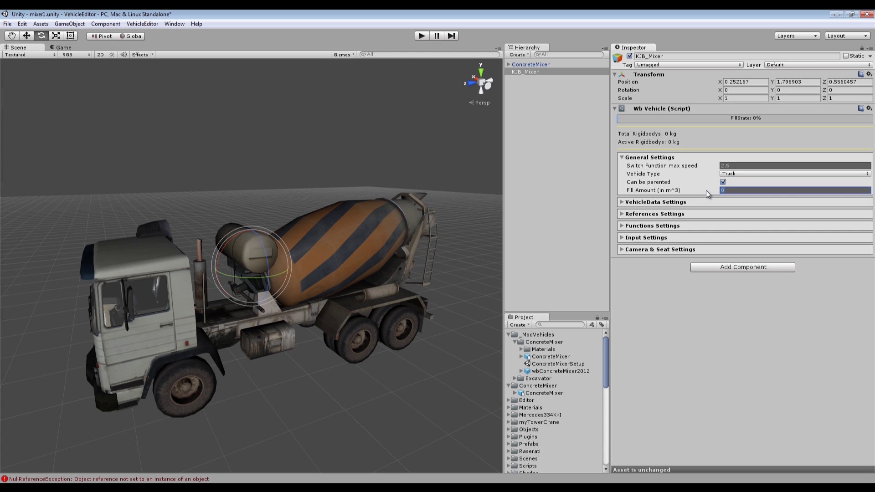
type("25")
key("Return")
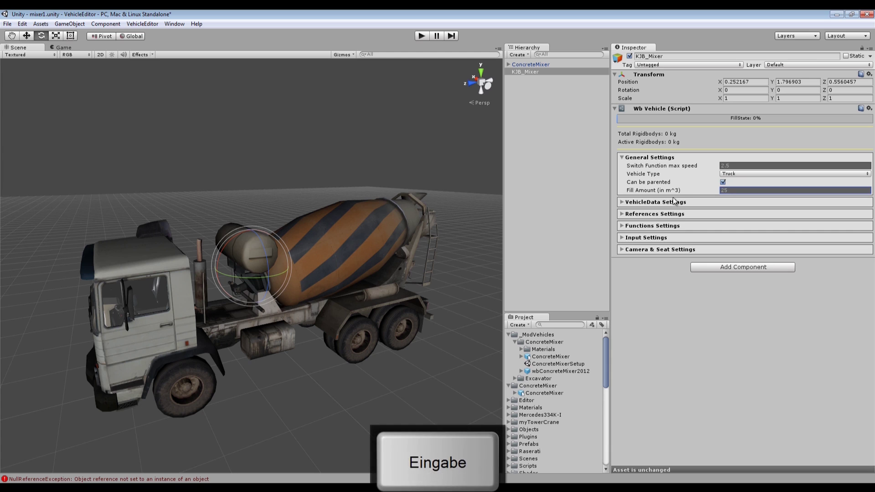
left_click(622, 157)
- In VehicleData Settings, set Vehicle Name to "KJB Mixer" and Vehicle Designer to "KJB"
left_click(621, 170)
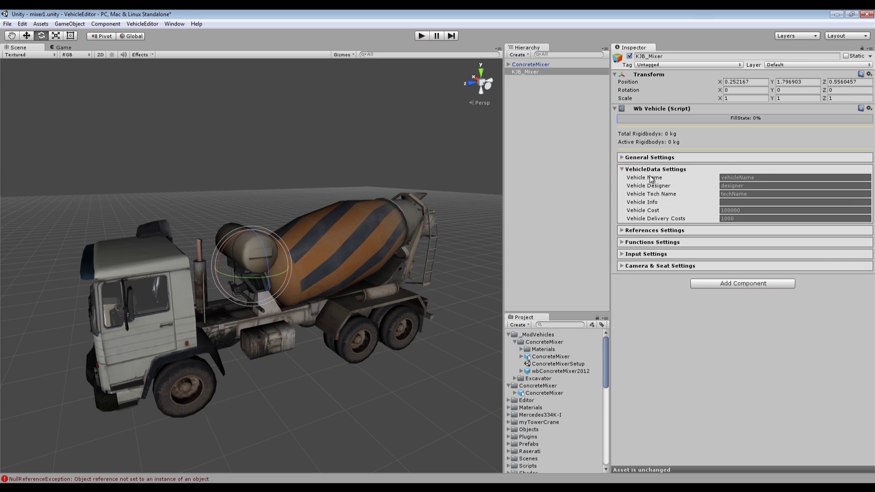
left_click(760, 177)
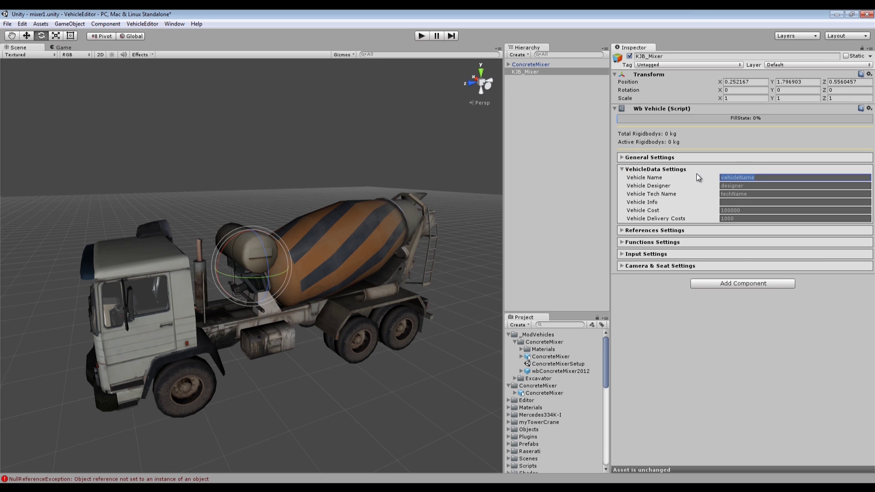
type("KJB")
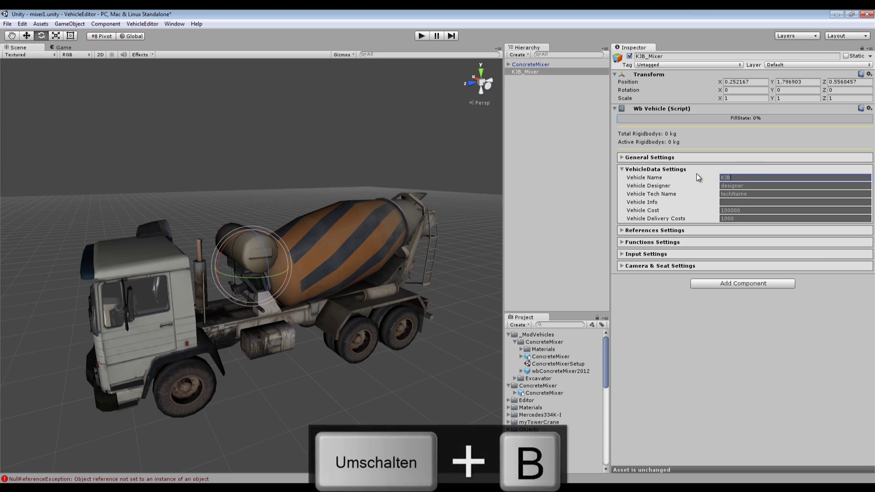
type(" Mixer")
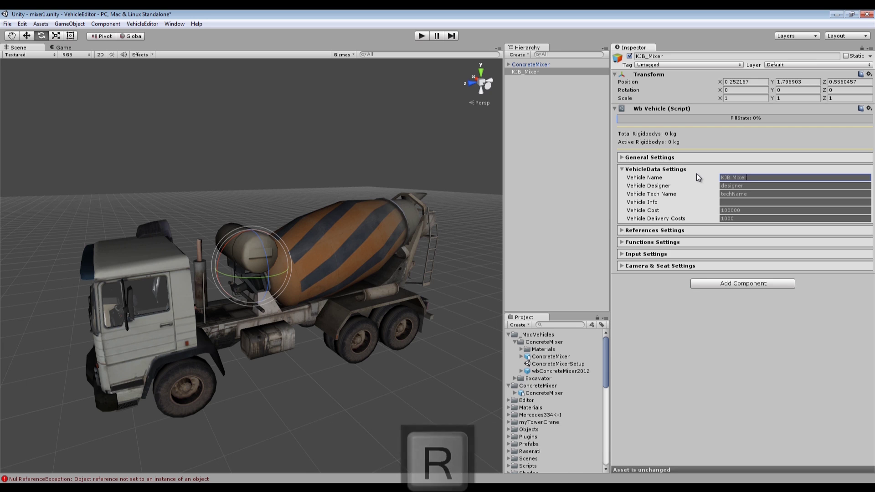
key("Tab")
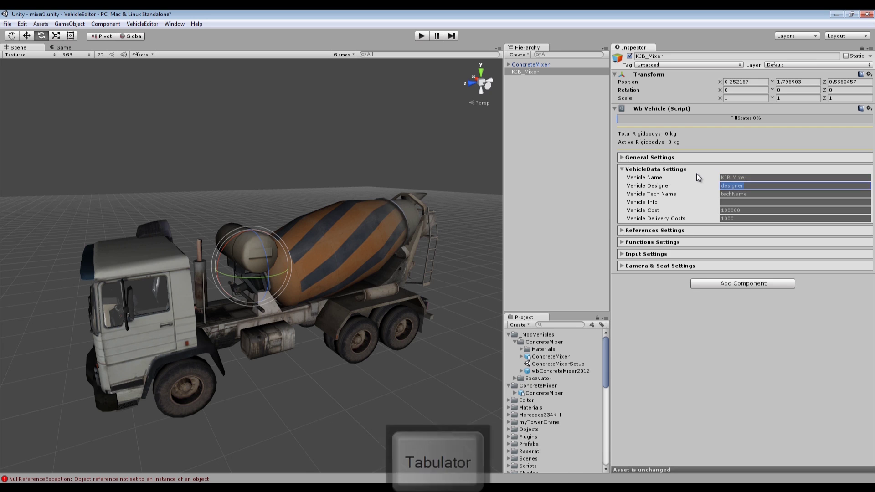
type("KJB")
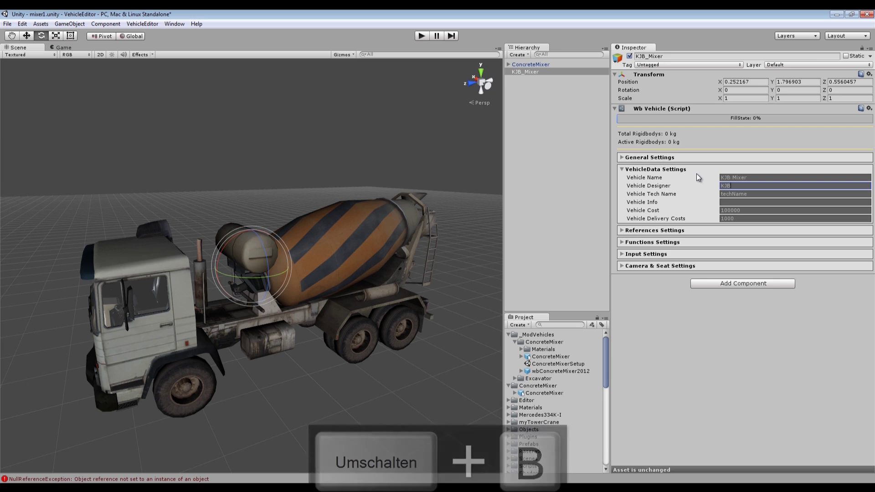
- Set the Vehicle Tech Name to "KJB Mixer 2015"
key("Tab")
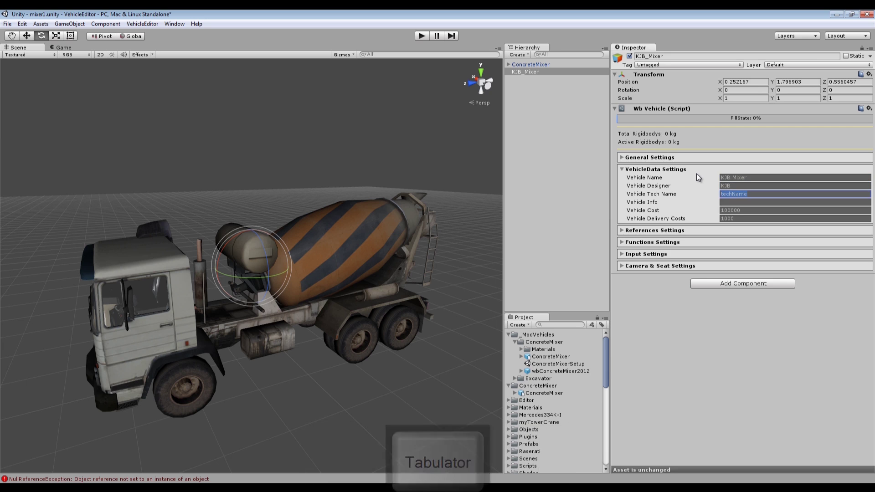
type("KJB Mixe")
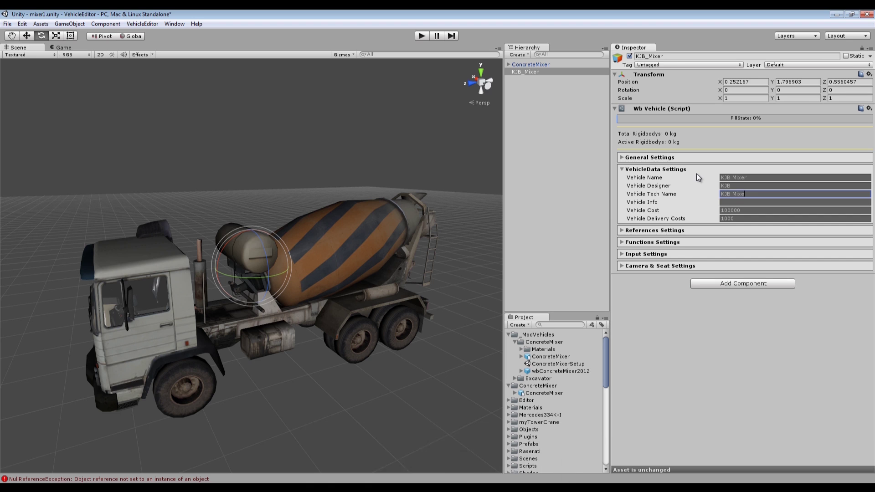
type("r 20125")
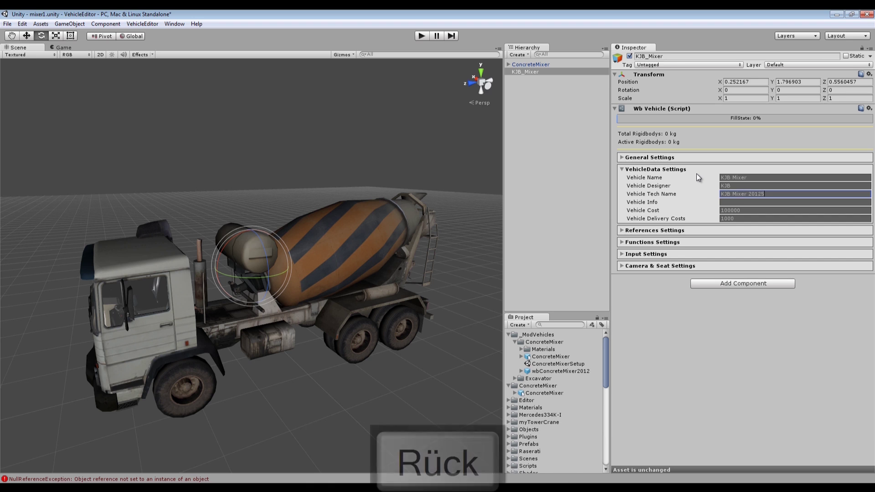
key("BackSpace")
key("BackSpace")
type("5")
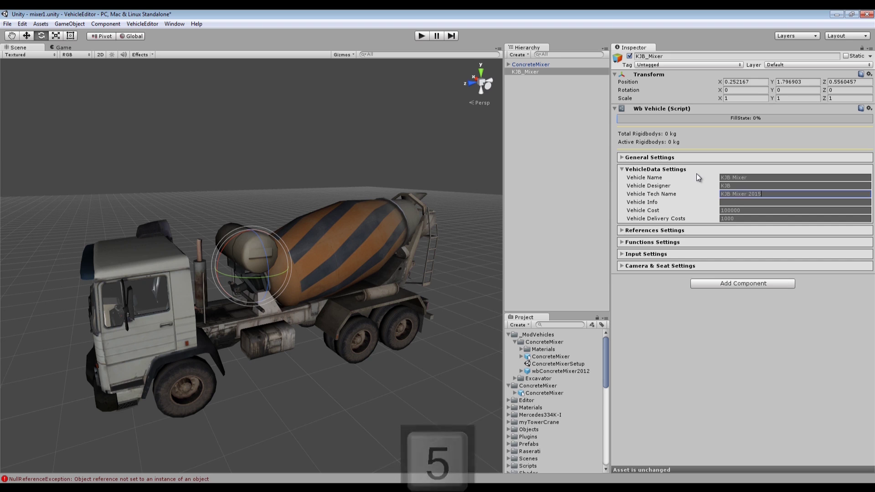
- Set Vehicle Info to "Mixer Info" and both Vehicle Cost and Vehicle Delivery Costs to 1, closing VehicleData Settings
key("Tab")
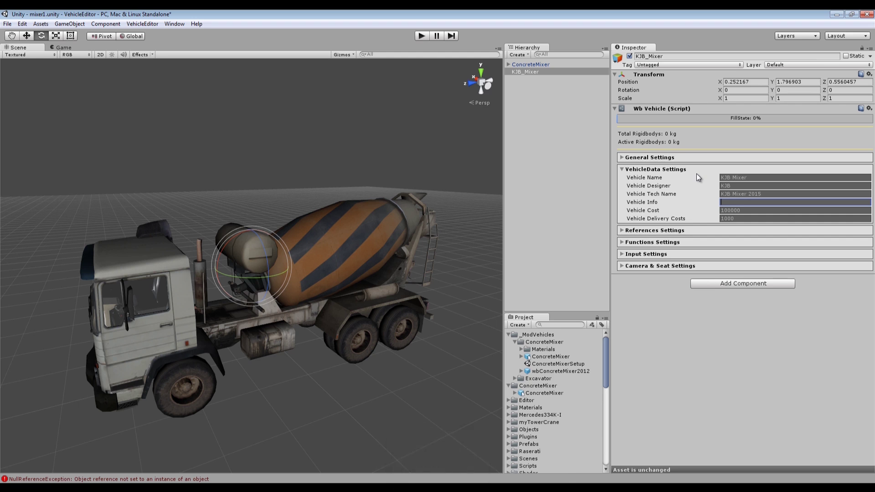
type("Mixer Info")
key("Tab")
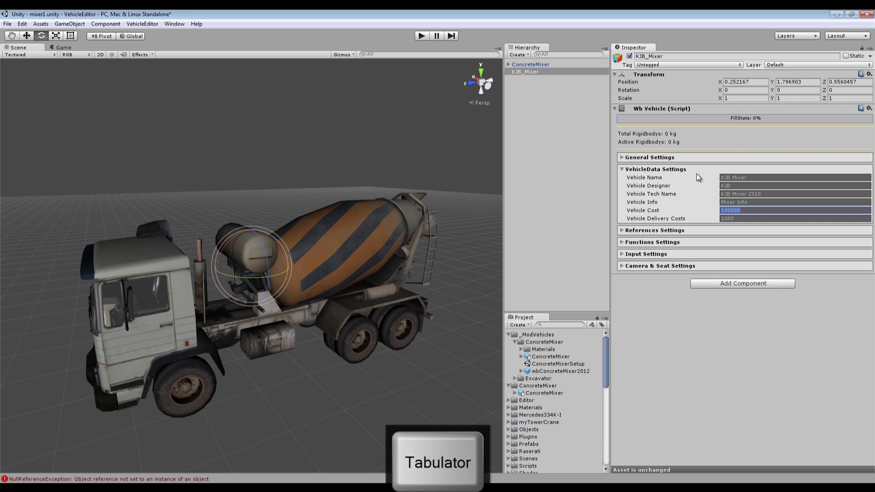
type("1")
key("Tab")
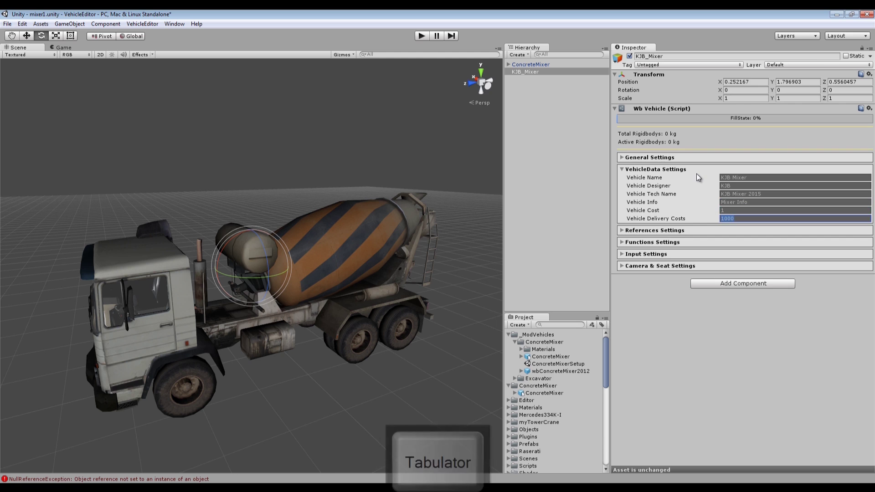
type("1")
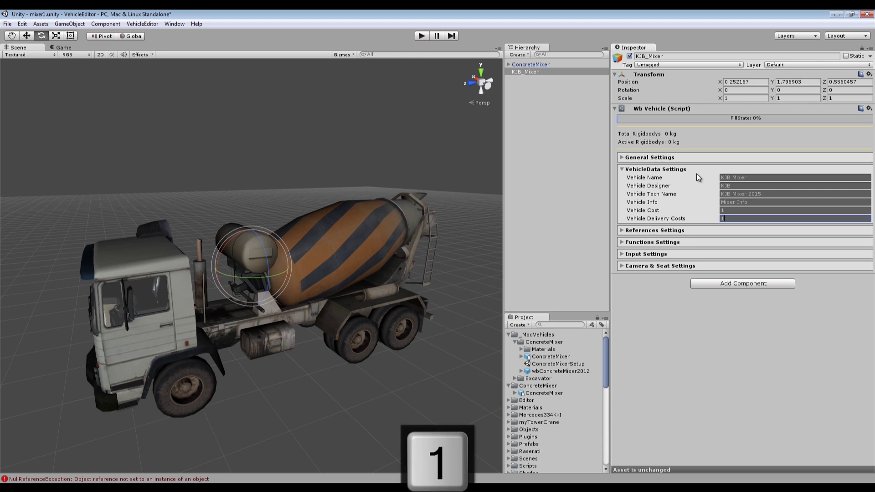
key("Return")
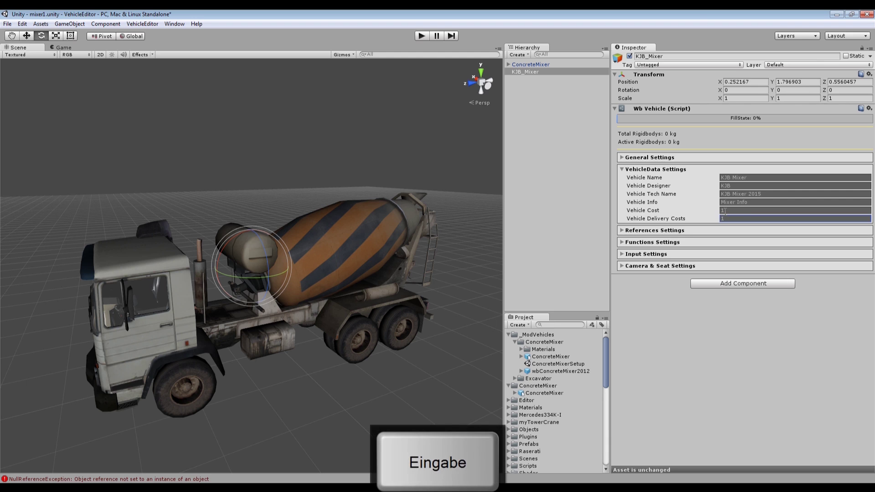
left_click(622, 170)
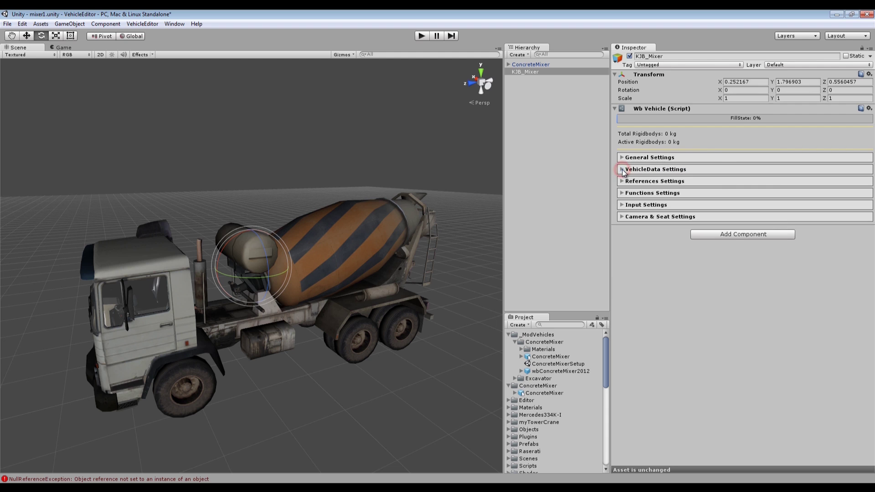
- Expand References Settings and create an empty child object named Component under KJB_Mixer
left_click(622, 181)
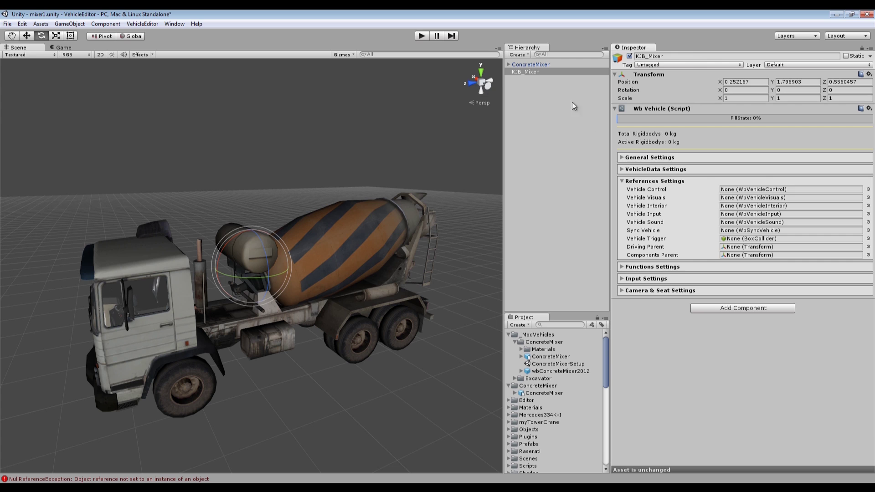
right_click(531, 73)
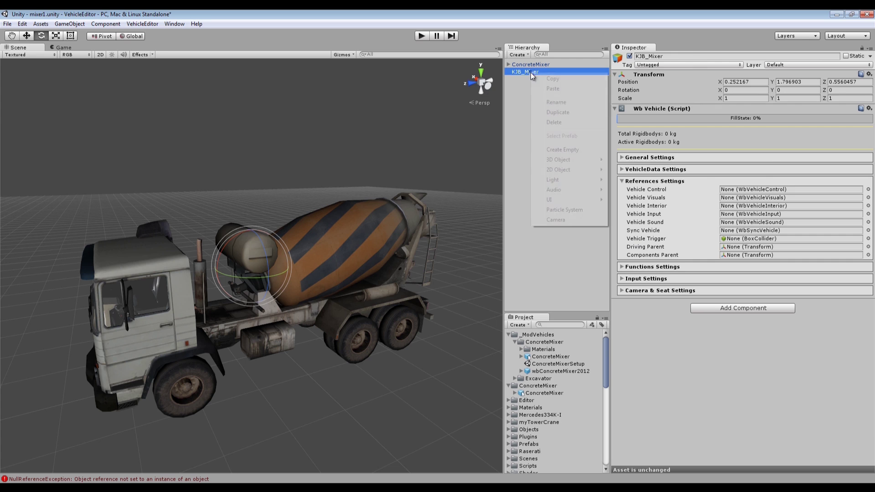
left_click(565, 149)
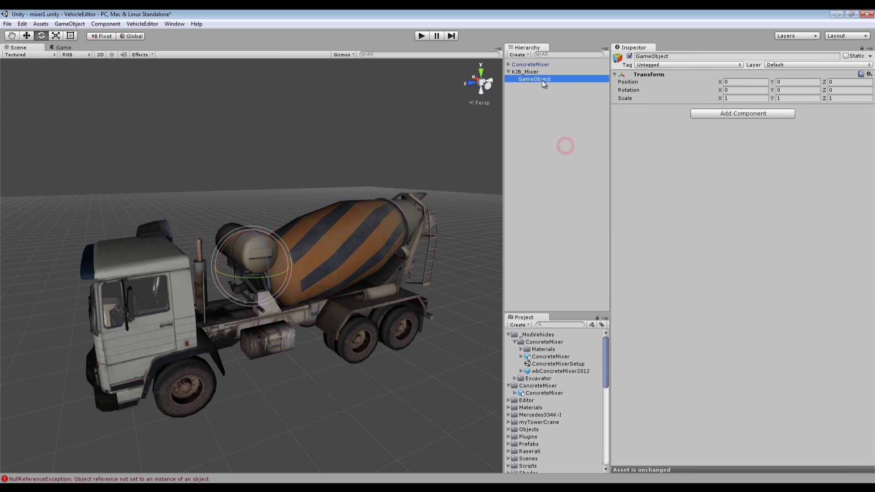
left_click(680, 56)
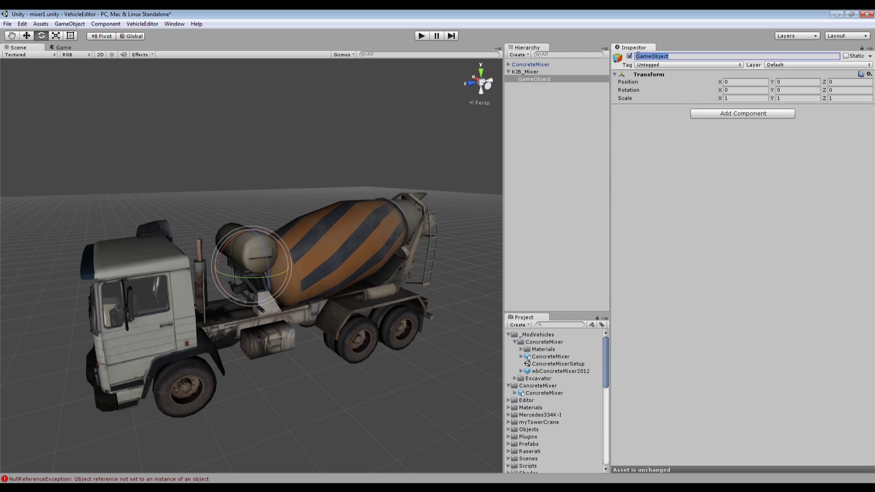
type("Componen")
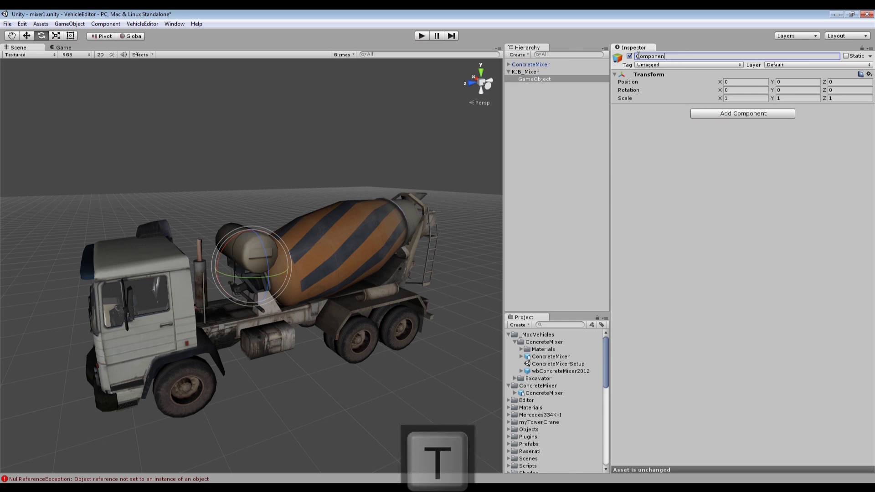
type("t")
key("Return")
- Duplicate the Component child object and rename the copy Driving
left_click(535, 80)
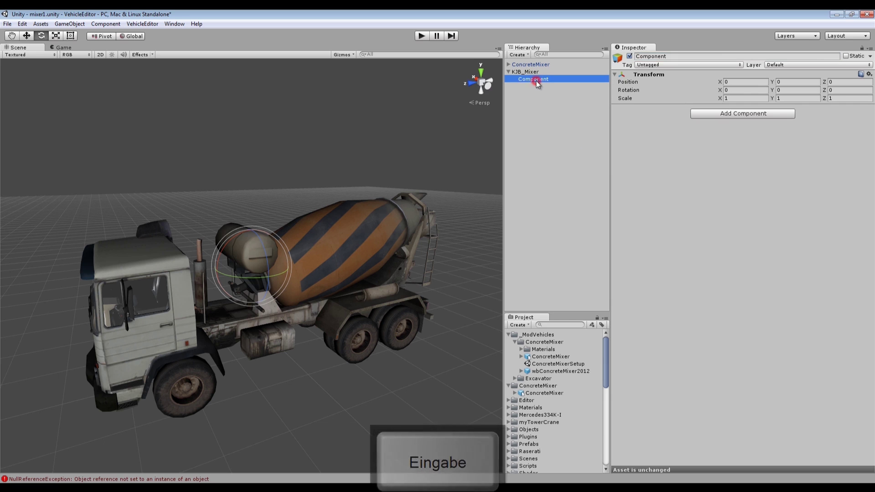
key("ctrl+d")
left_click(675, 56)
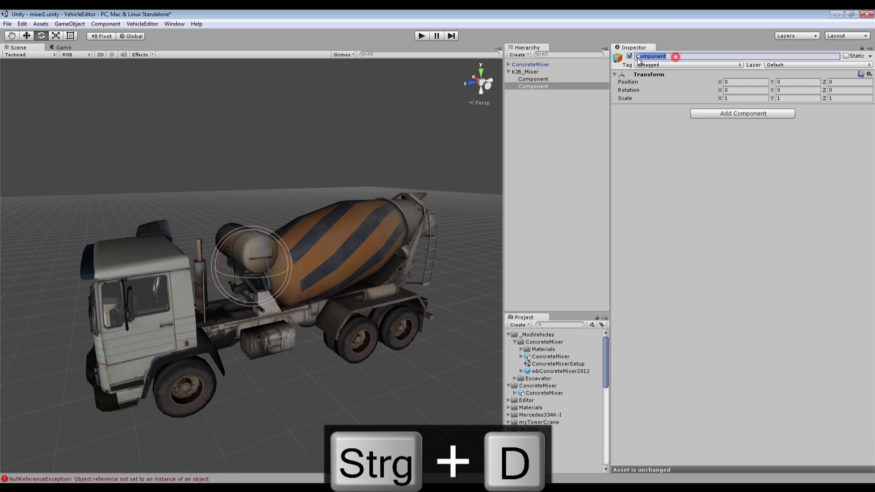
type("D")
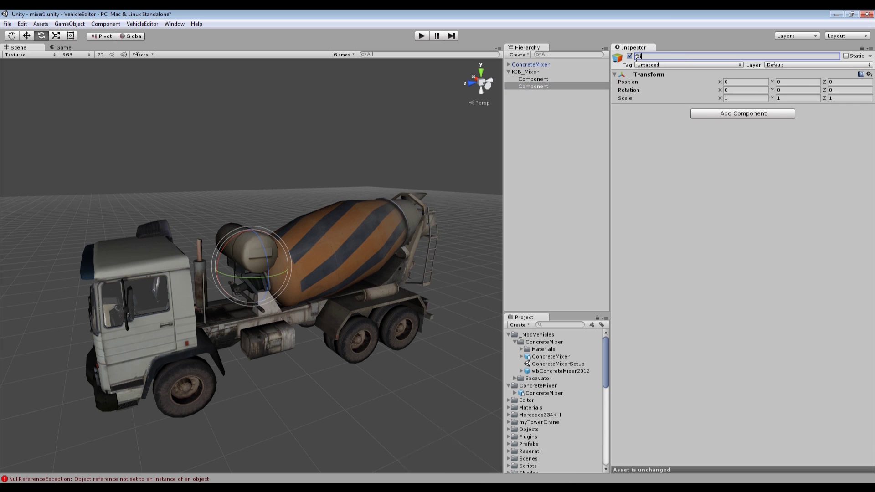
type("riving")
key("Return")
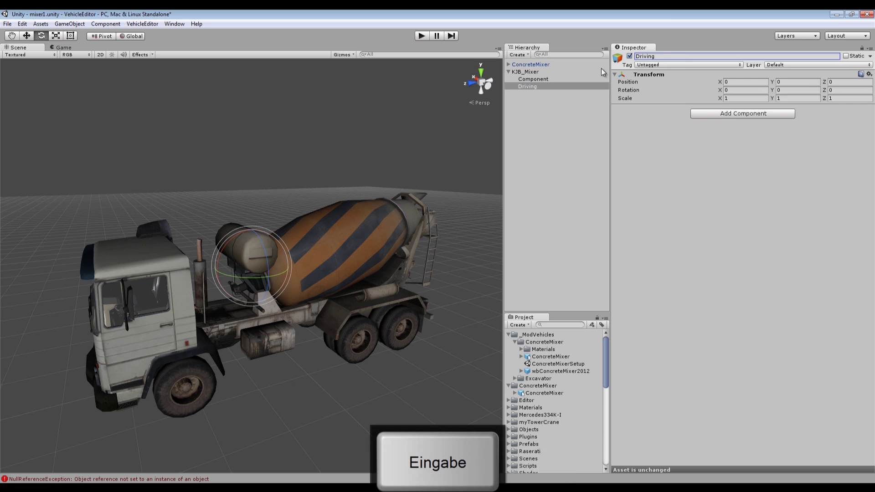
- Search the components for "vehicle comp" and add the Wb Vehicle Component Root script to the Component object
left_click(541, 78)
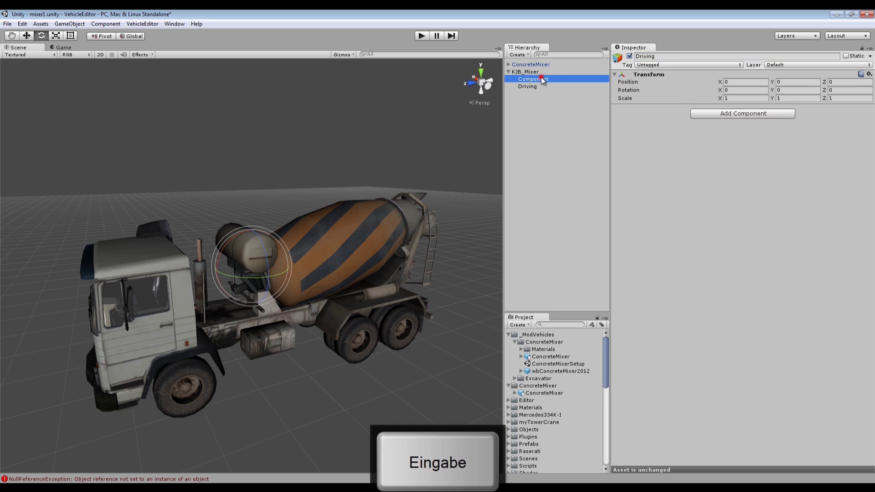
left_click(756, 115)
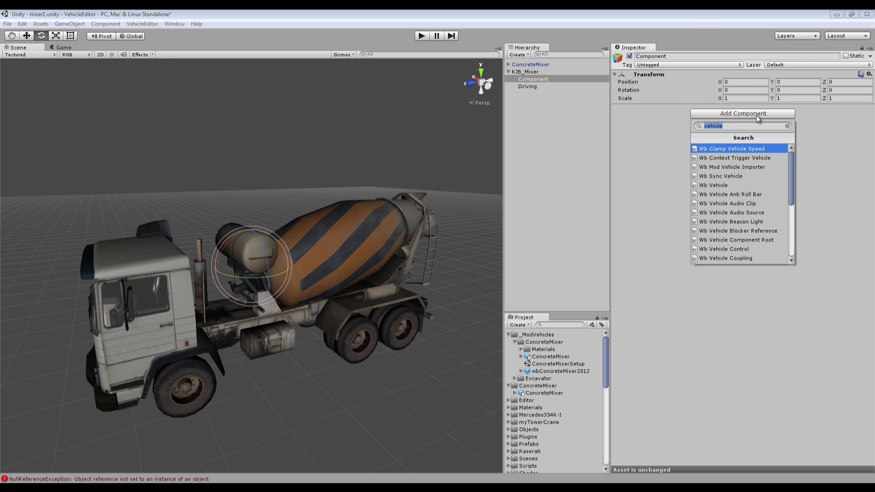
type("compon")
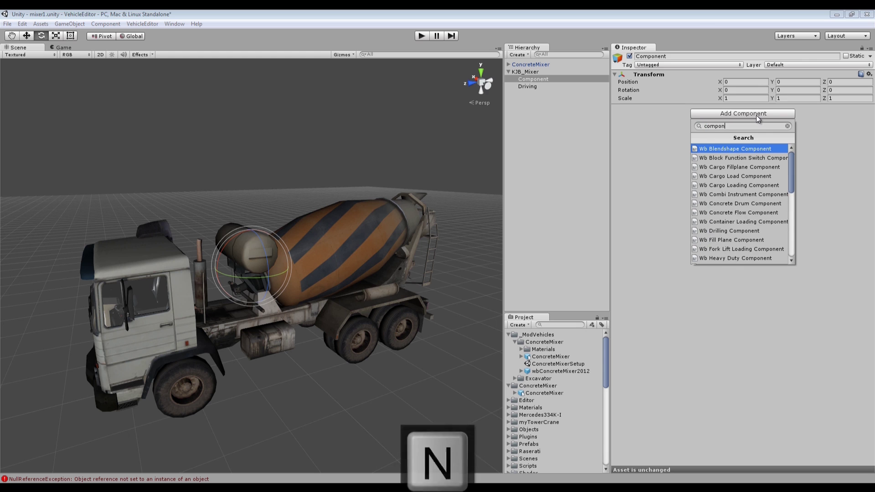
type("et")
key("BackSpace")
key("BackSpace")
key("BackSpace")
key("BackSpace")
key("BackSpace")
key("BackSpace")
key("BackSpace")
key("BackSpace")
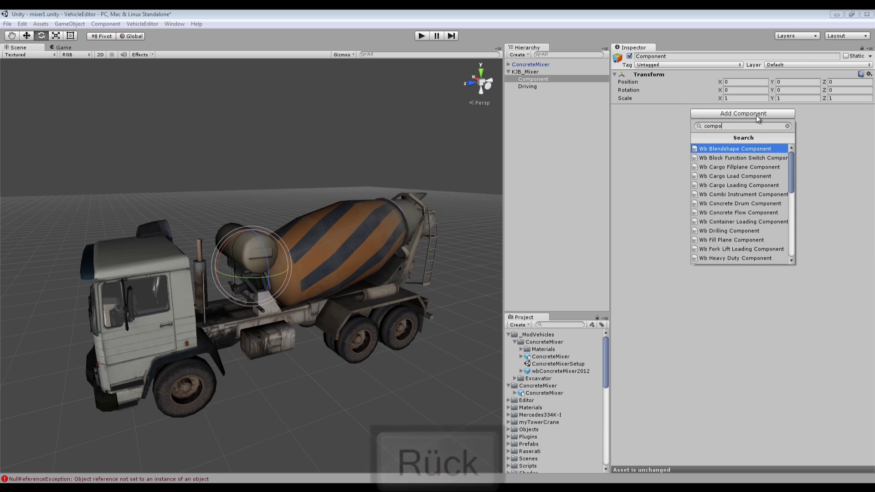
type("vehicle comp")
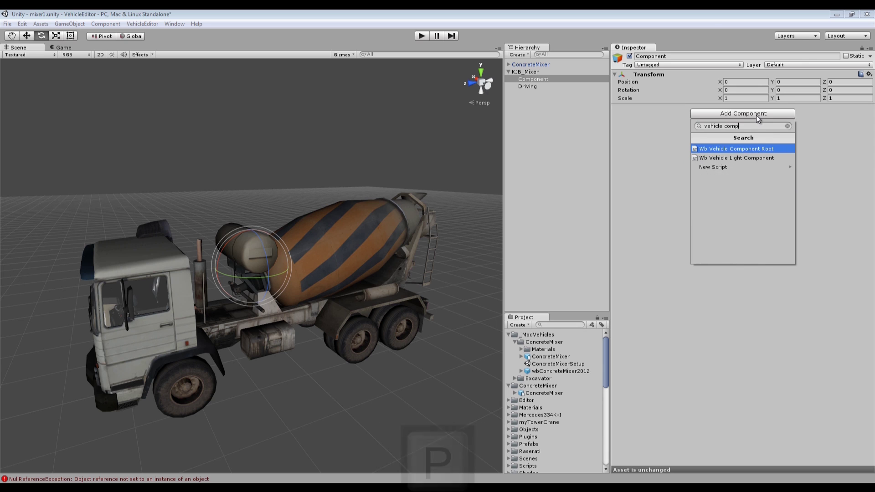
left_click(710, 148)
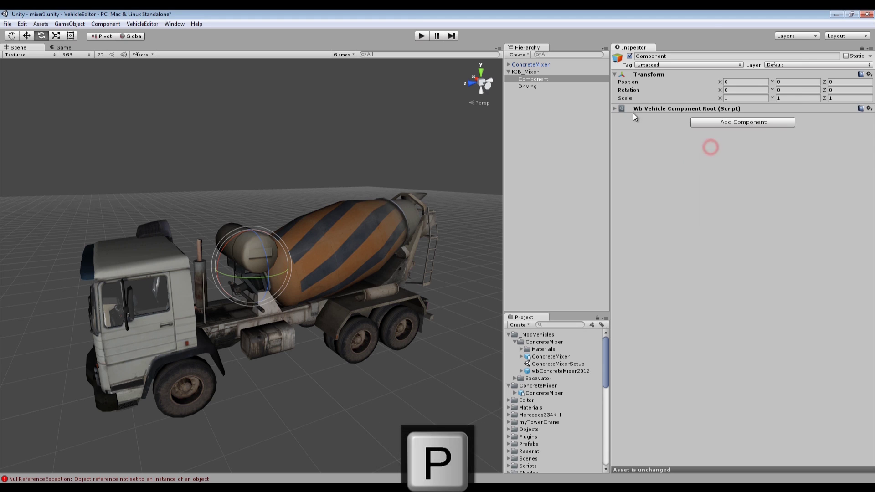
- Add a Rigidbody physics component to the Driving object under KJB_Mixer
left_click(530, 86)
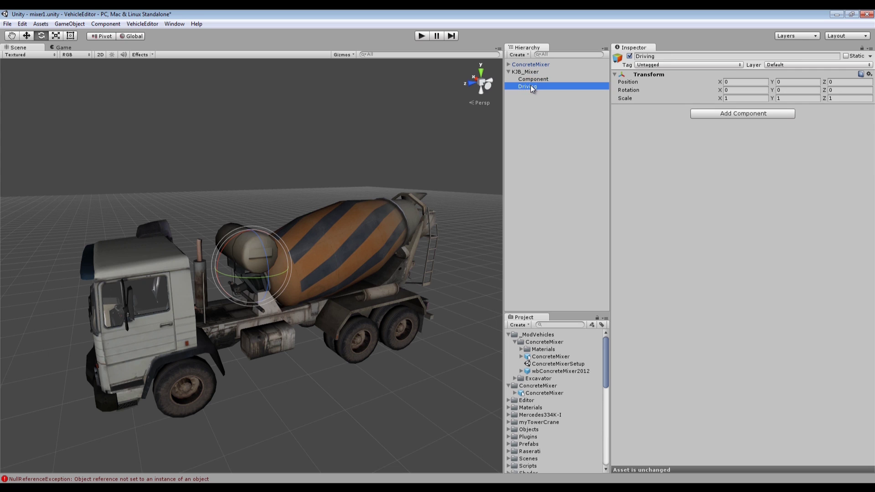
left_click(532, 72)
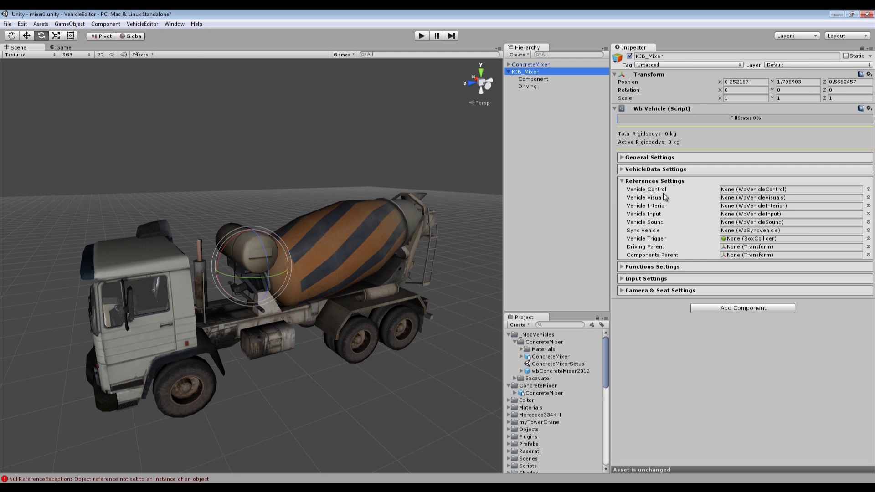
left_click(529, 86)
left_click(709, 113)
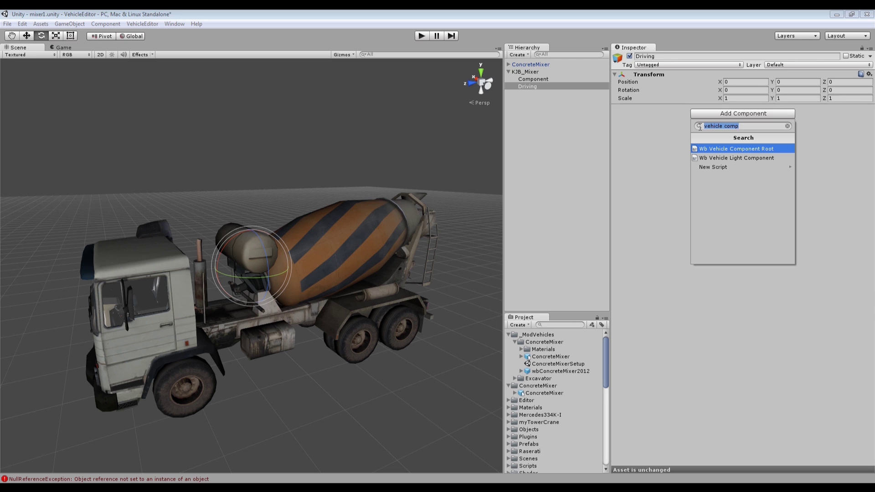
left_click(787, 126)
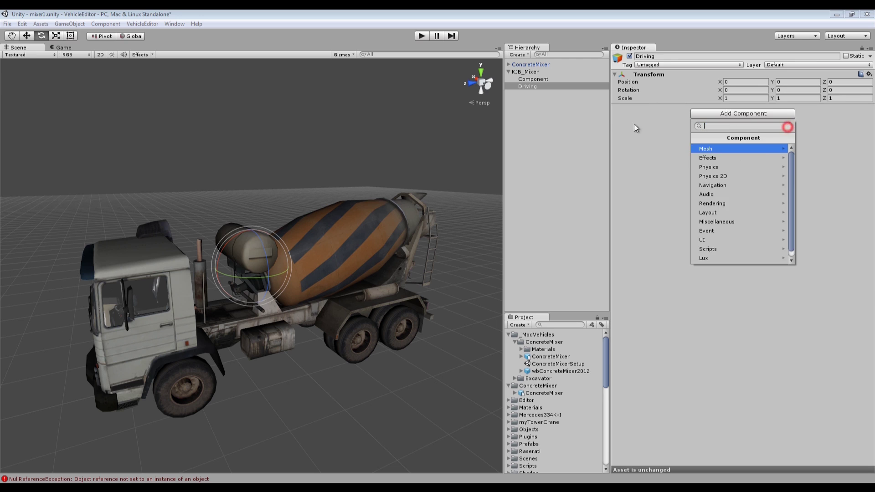
left_click(655, 131)
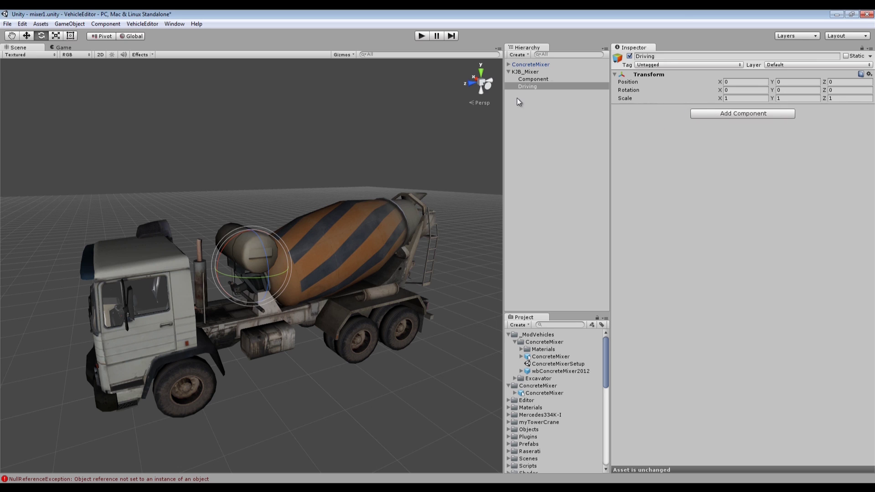
left_click(710, 114)
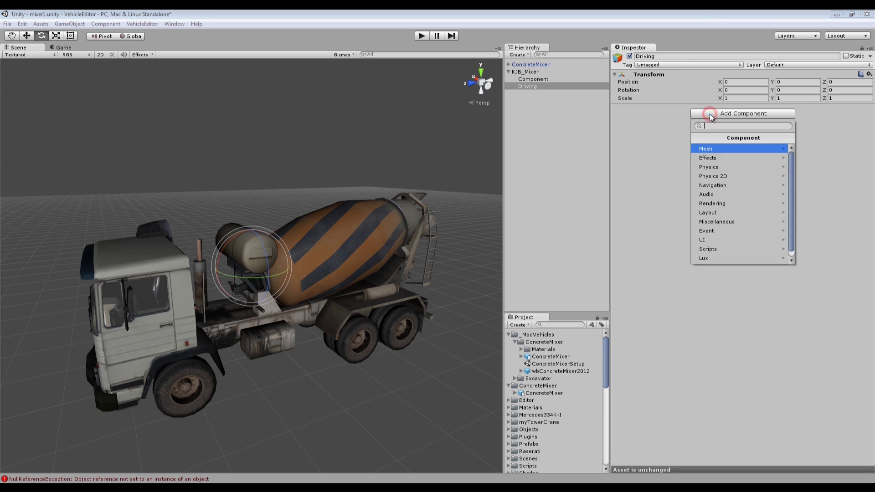
left_click(713, 167)
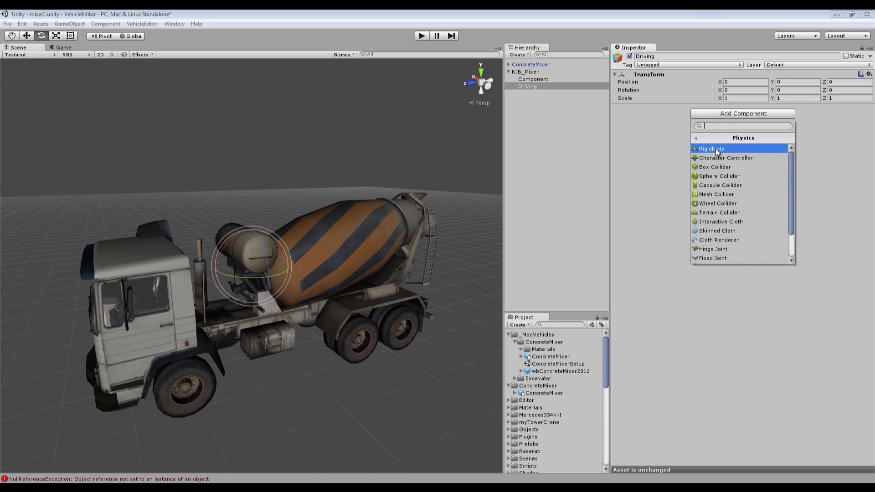
left_click(716, 149)
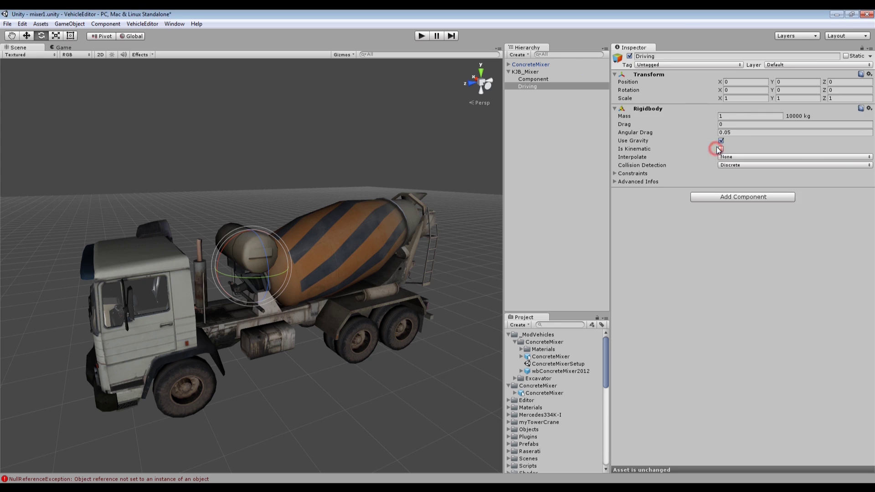
- Set the Driving Rigidbody's Mass to 1.32 and its Interpolate mode to Interpolate
left_click(738, 116)
type(",")
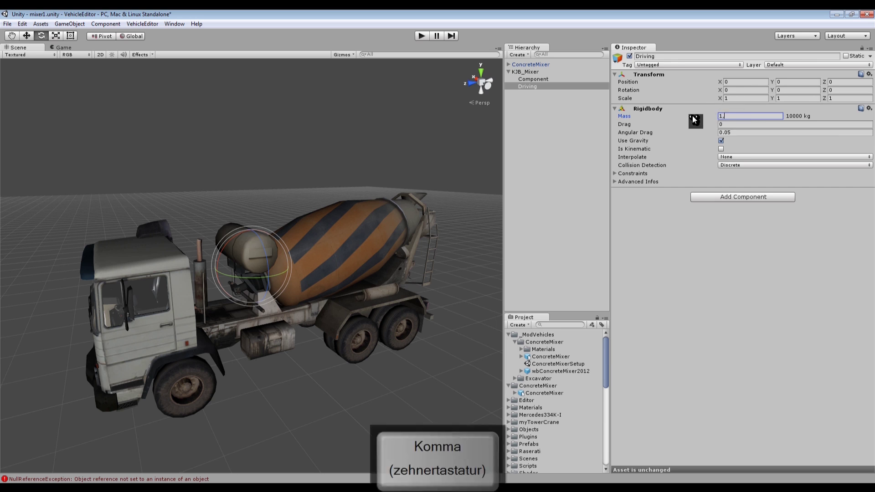
type("32")
key("Return")
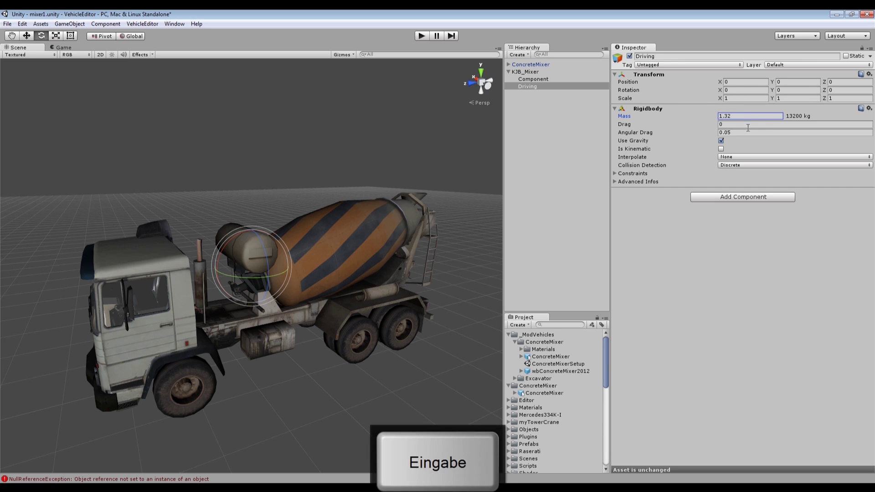
left_click(737, 155)
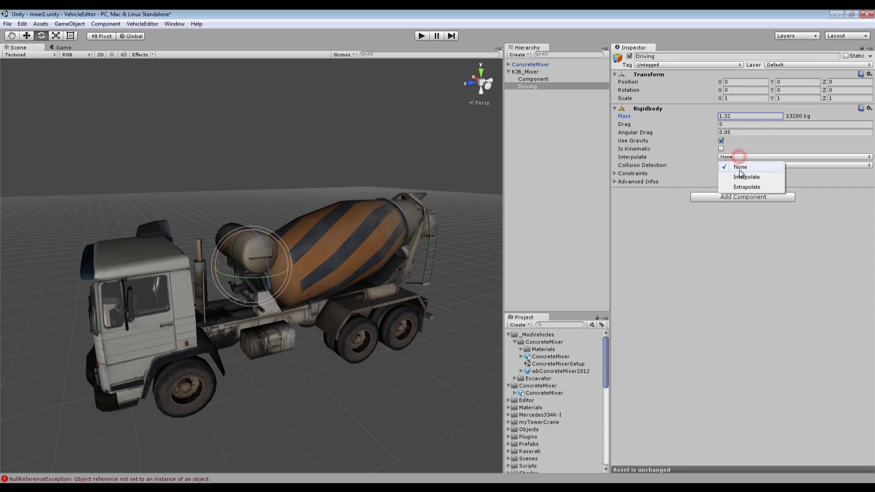
left_click(741, 177)
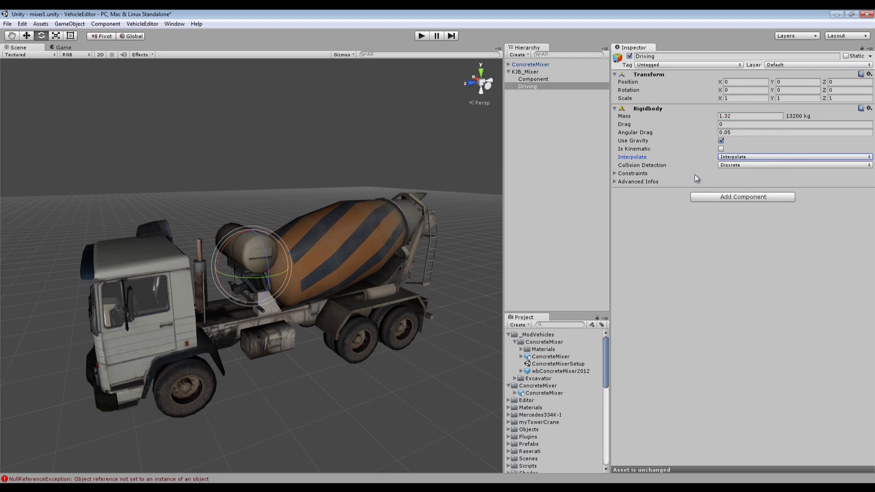
- Search the components for "input" and add the Wb Vehicle Input script to the Driving object
left_click(722, 196)
type("input")
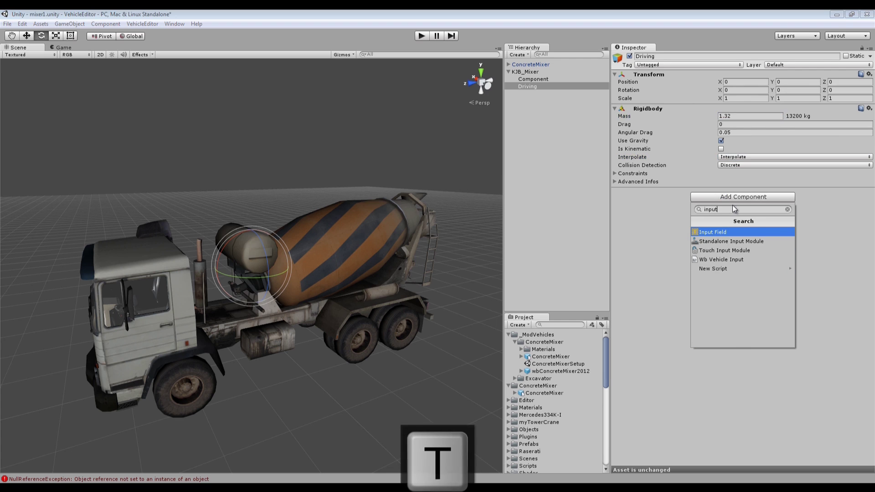
left_click(732, 259)
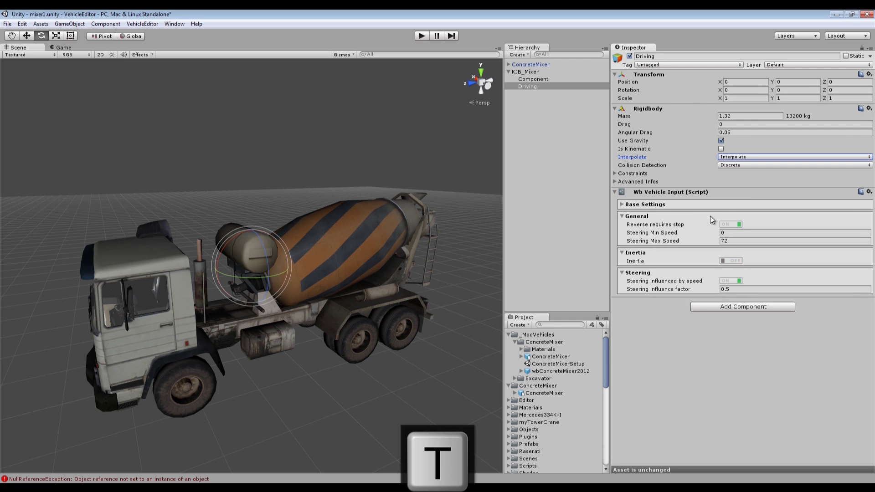
- In Wb Vehicle Input's Base Settings, set Function Group to Drive and Component Priority to 20
left_click(621, 205)
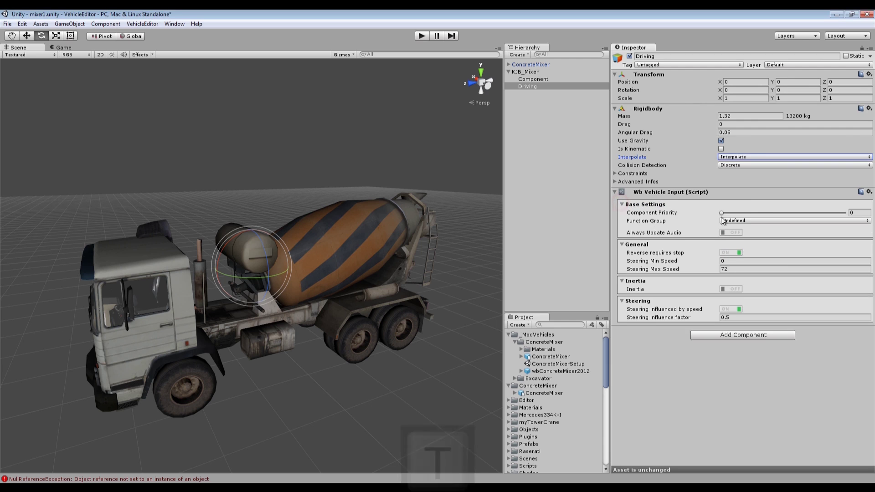
left_click(792, 222)
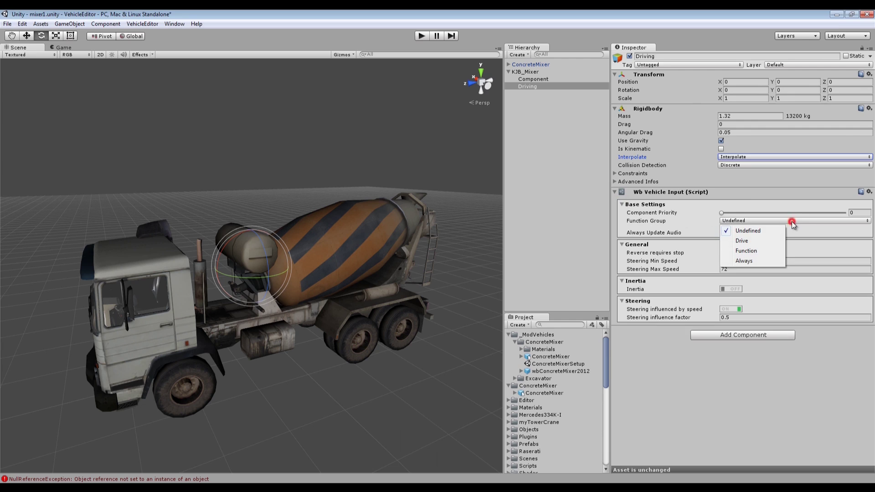
left_click(754, 242)
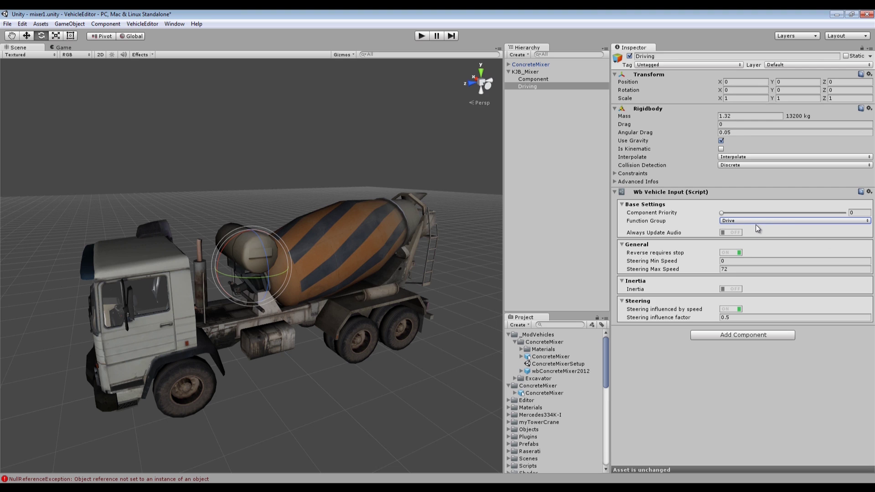
left_click_drag(858, 213, 830, 211)
type("20")
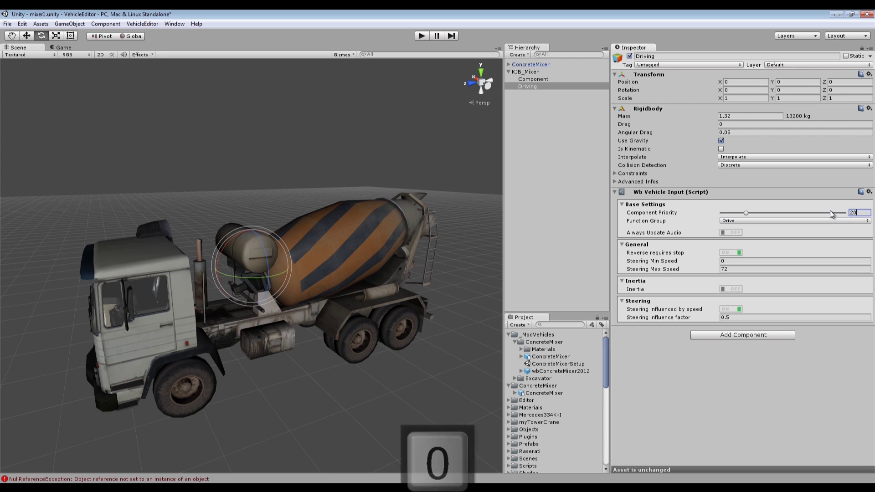
key("Return")
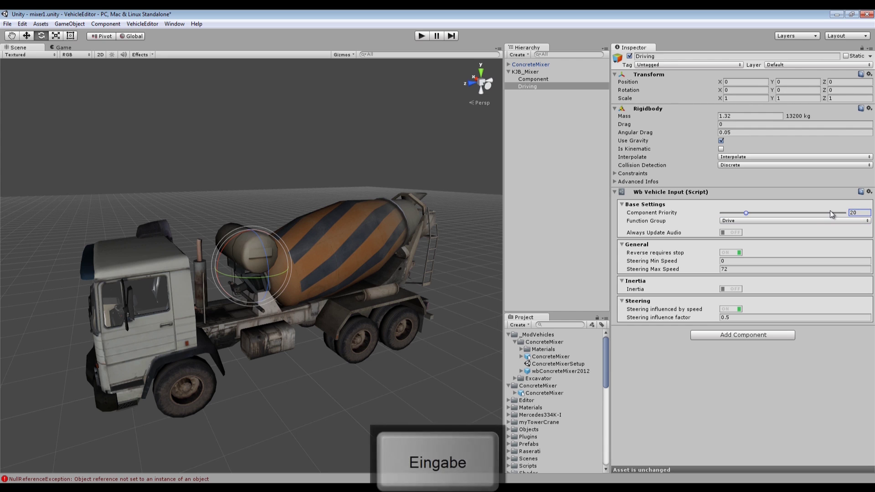
- Set Wb Vehicle Input's Steering Min Speed to 30 and Steering Max Speed to 80
left_click(734, 261)
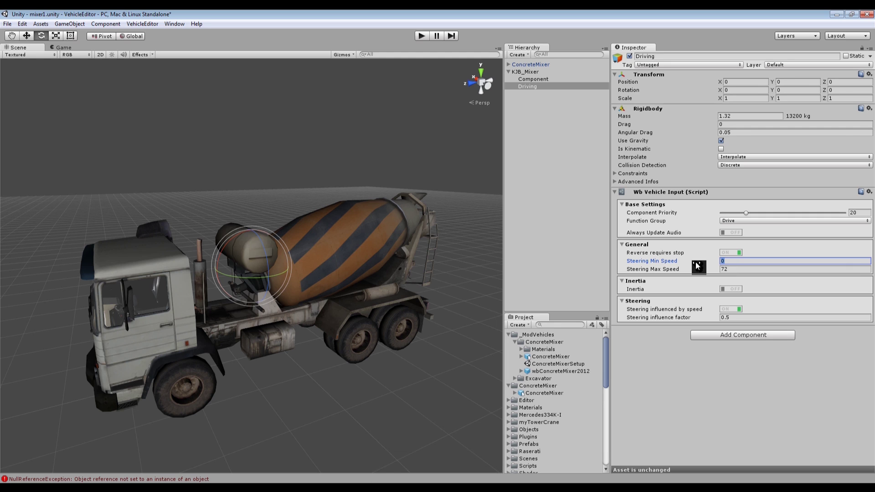
type("30")
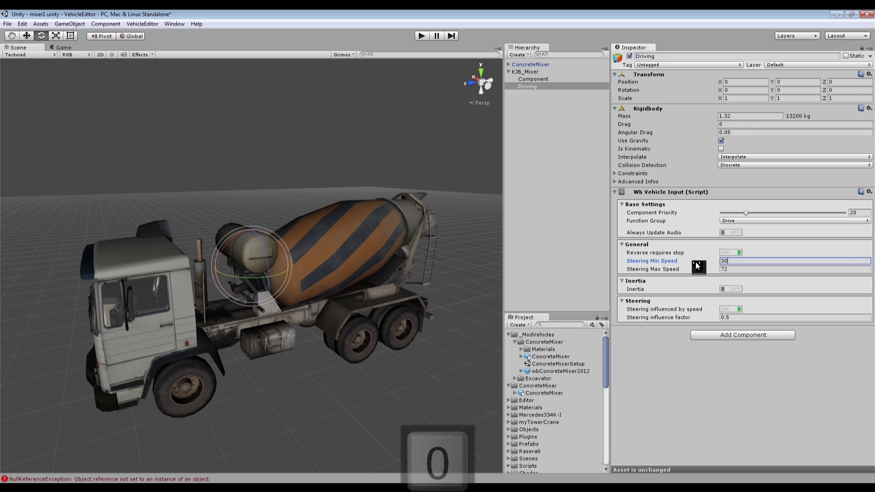
key("Tab")
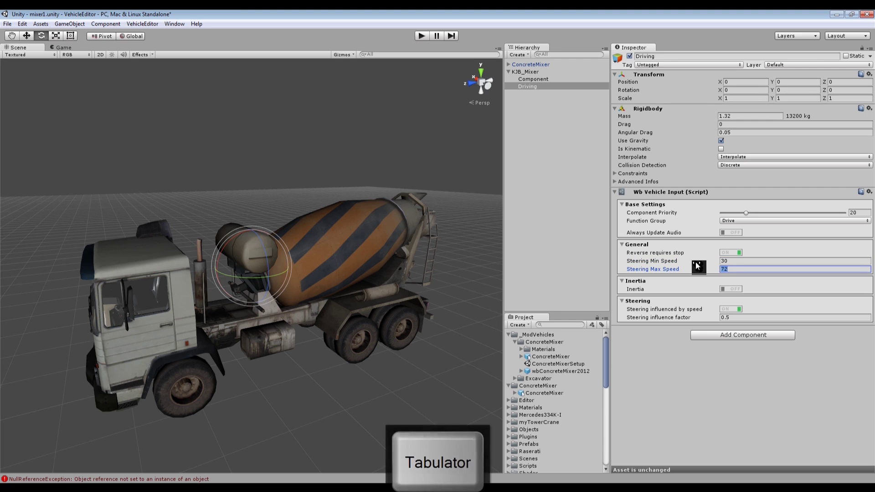
type("80")
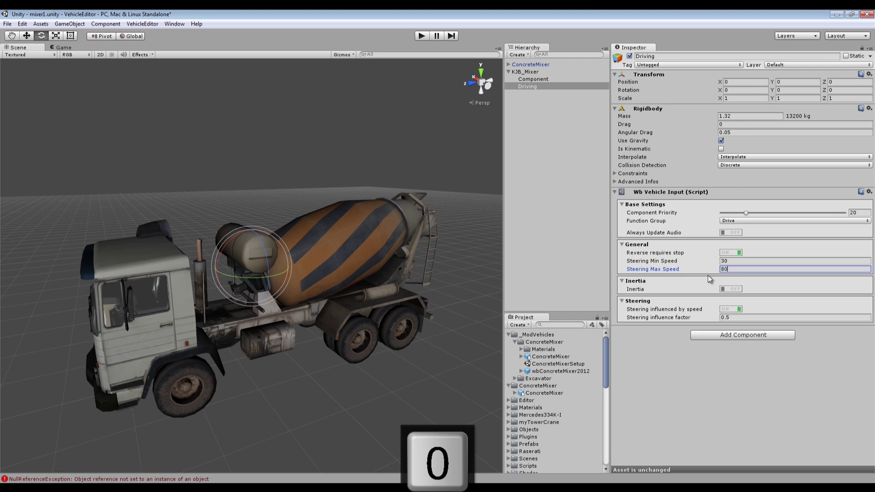
- Enable Inertia in Wb Vehicle Input with Inertiafactor 0.75 and Inertia autocorrect 2, and collapse the script
left_click(731, 289)
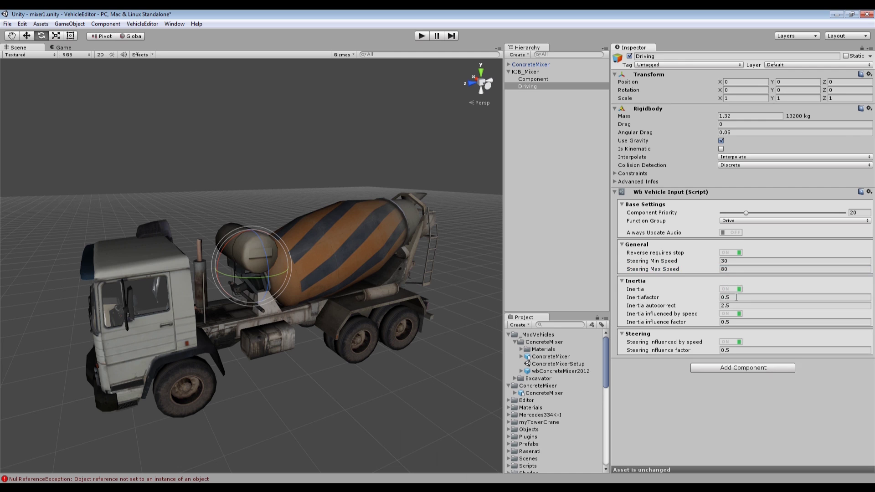
left_click(736, 297)
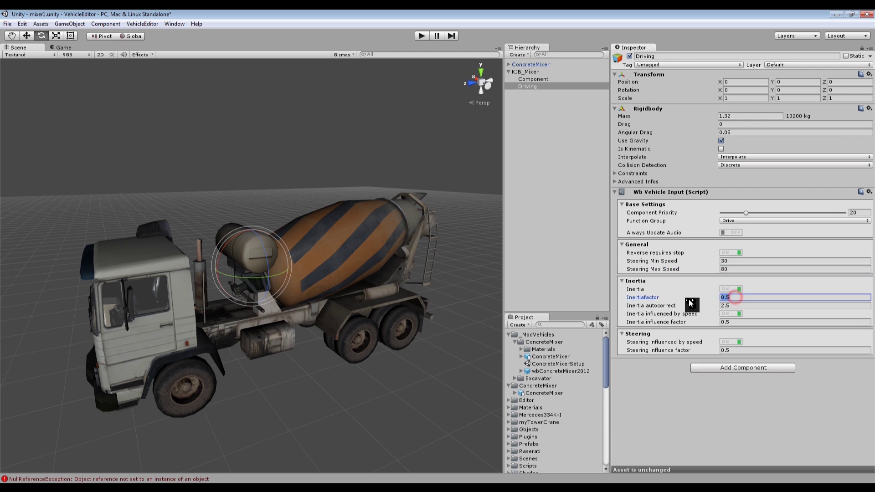
type("0.")
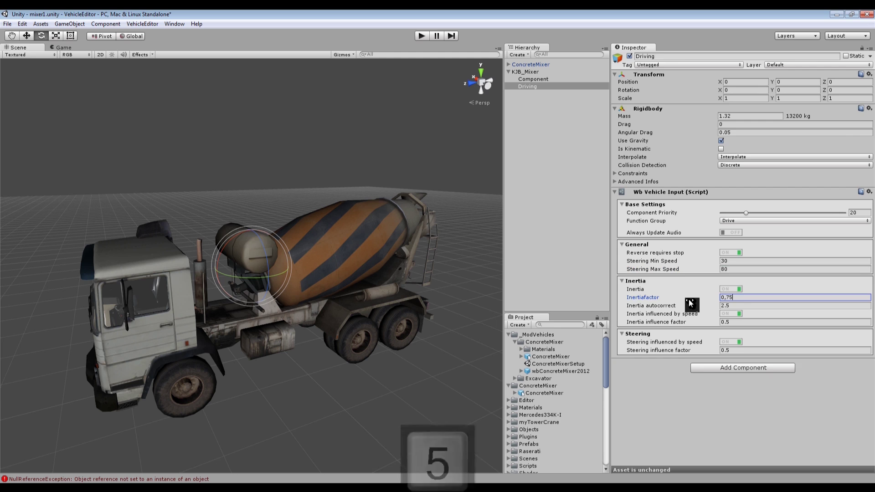
key("Return")
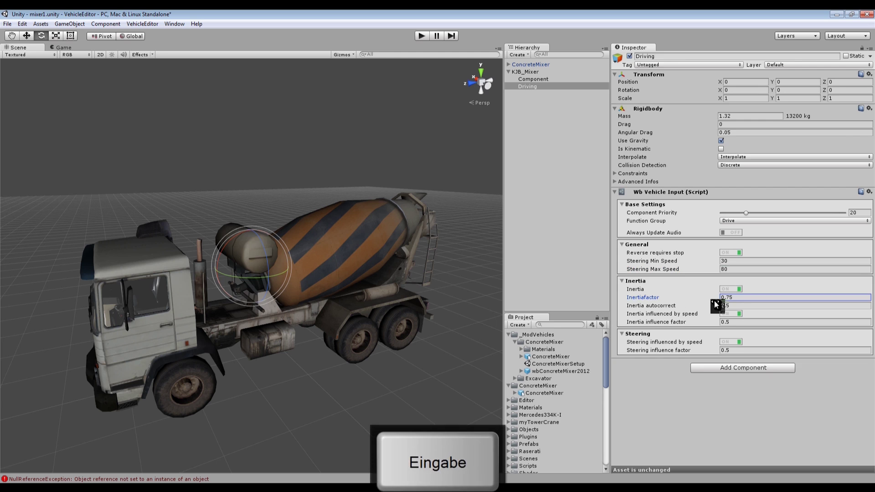
left_click(732, 305)
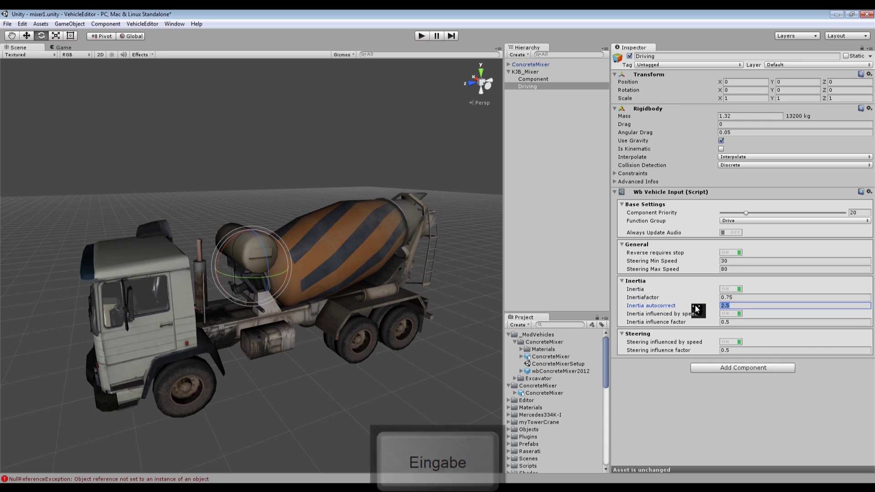
type("2")
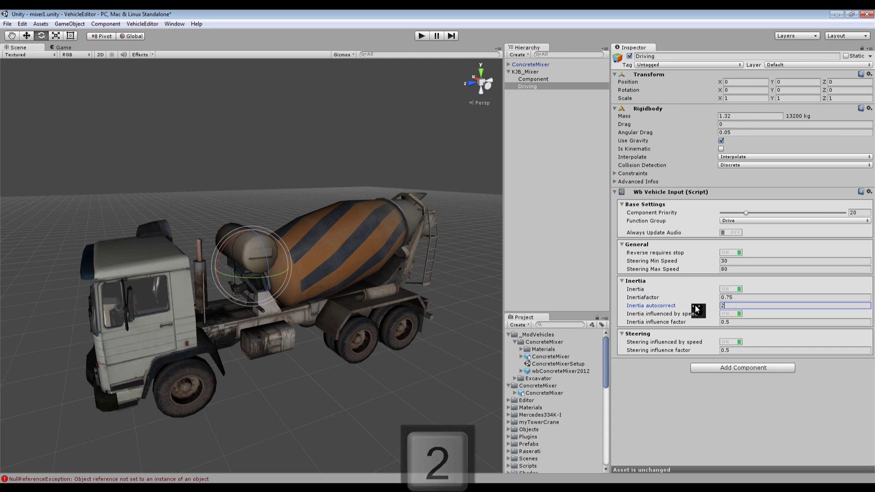
key("Return")
key("Return")
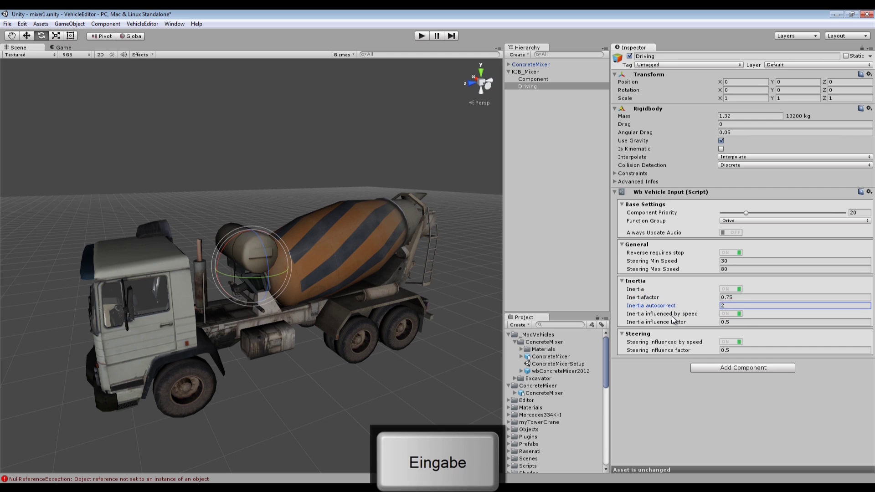
left_click(615, 192)
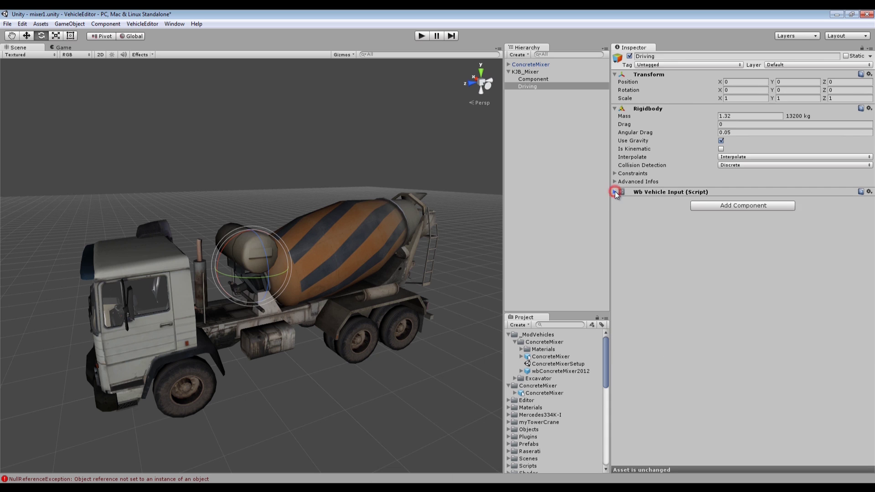
- Search the components for "control", add the Wb Vehicle Control script to the Driving object and expand its Base Settings
left_click(739, 206)
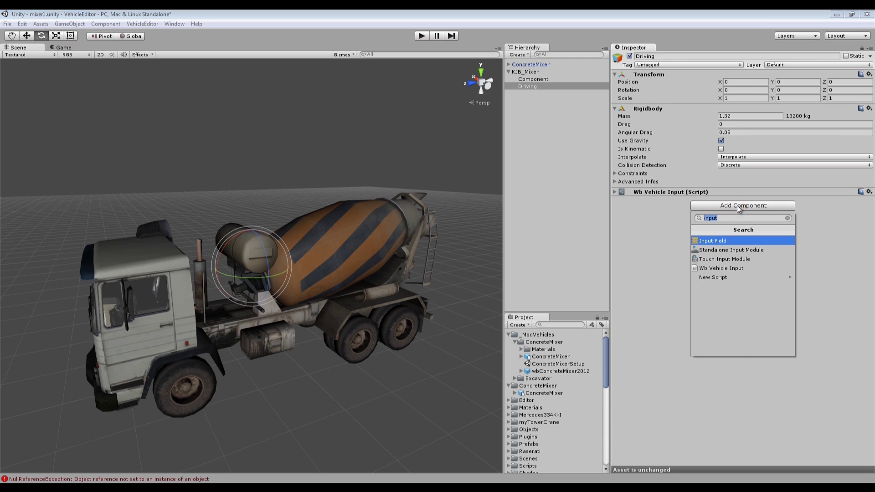
type("control")
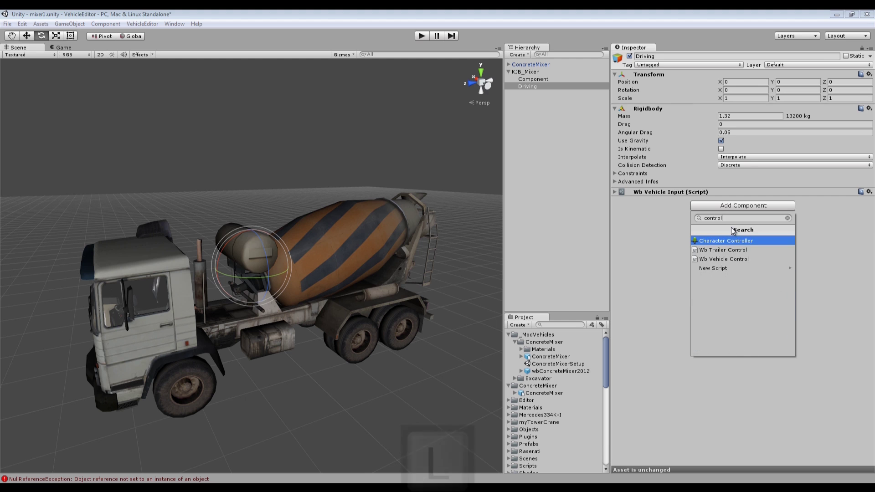
left_click(734, 258)
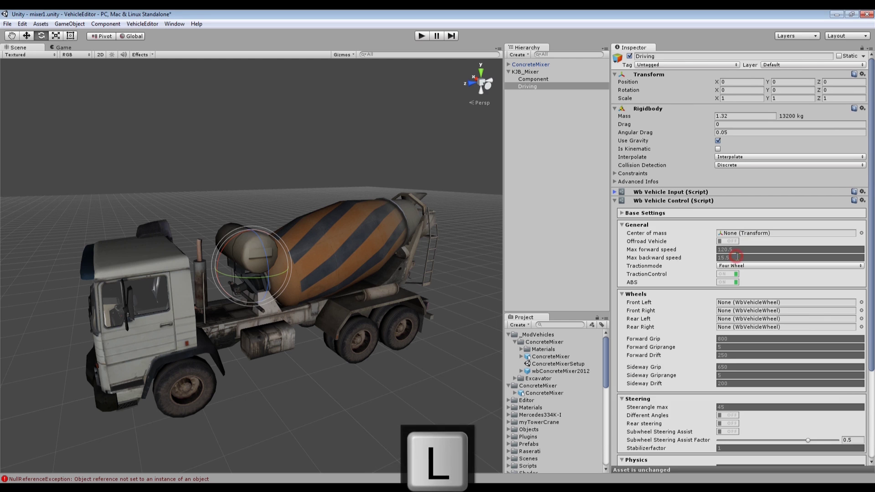
left_click(621, 213)
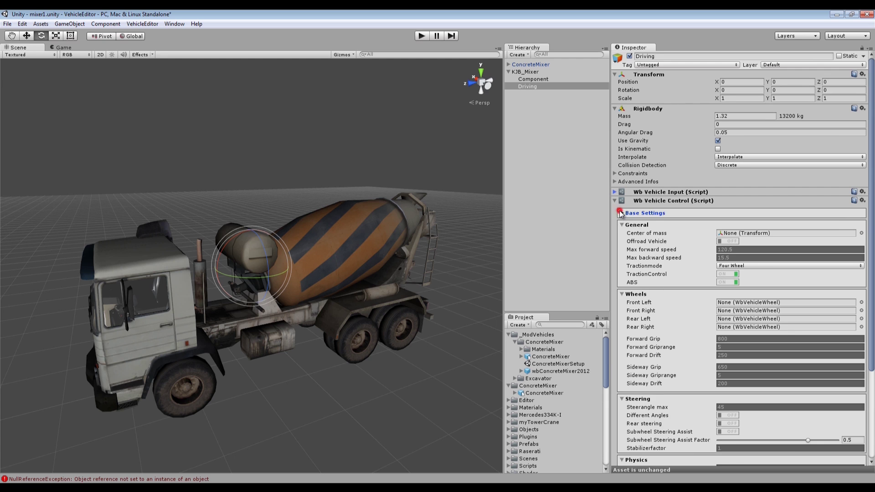
- In Wb Vehicle Control's Base Settings, set Function Group to Drive and Component Priority to 10, and collapse the section
left_click(756, 228)
left_click(748, 249)
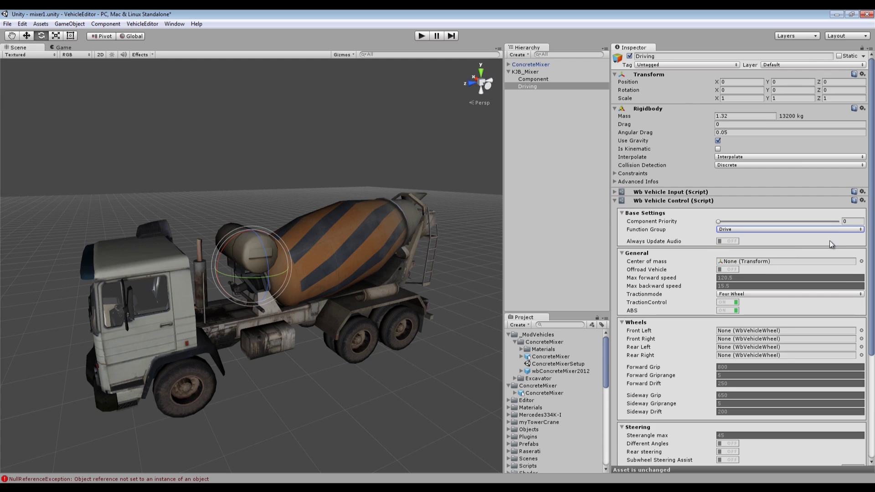
left_click(852, 221)
type("10")
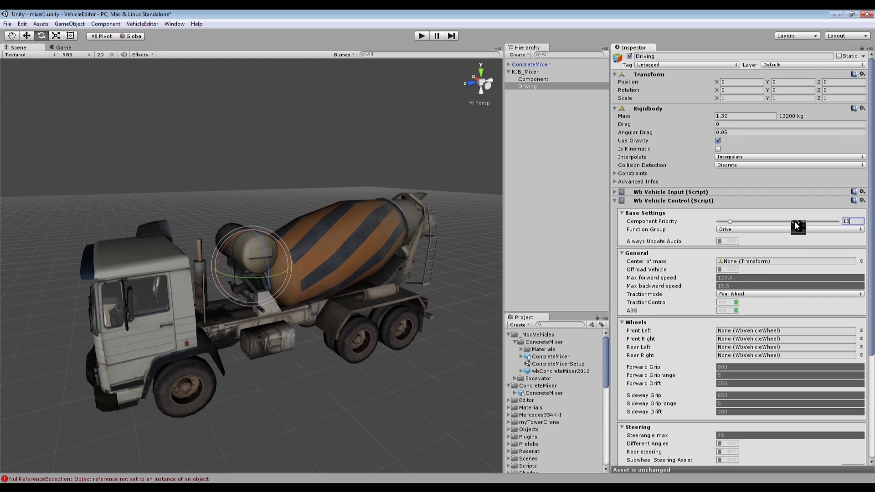
key("Return")
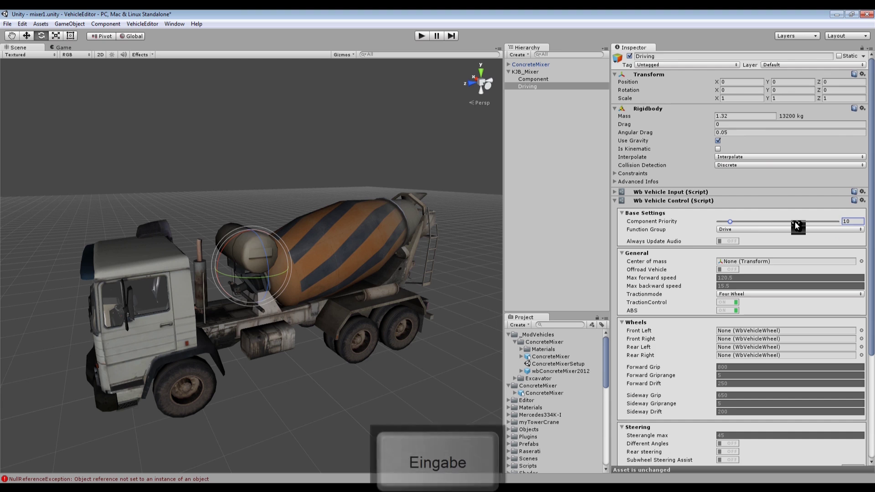
left_click(622, 213)
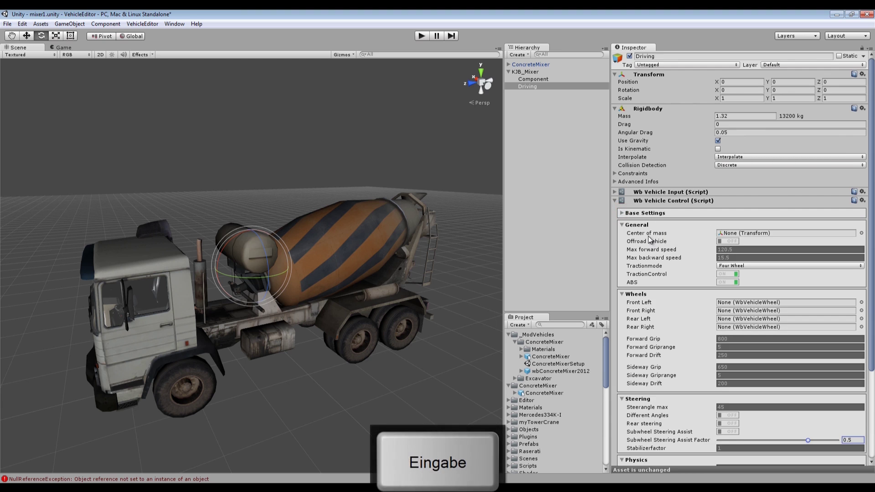
- Create an empty child object named CenterOfMass under Driving and assign it as Wb Vehicle Control's Center of mass
right_click(534, 87)
left_click(572, 158)
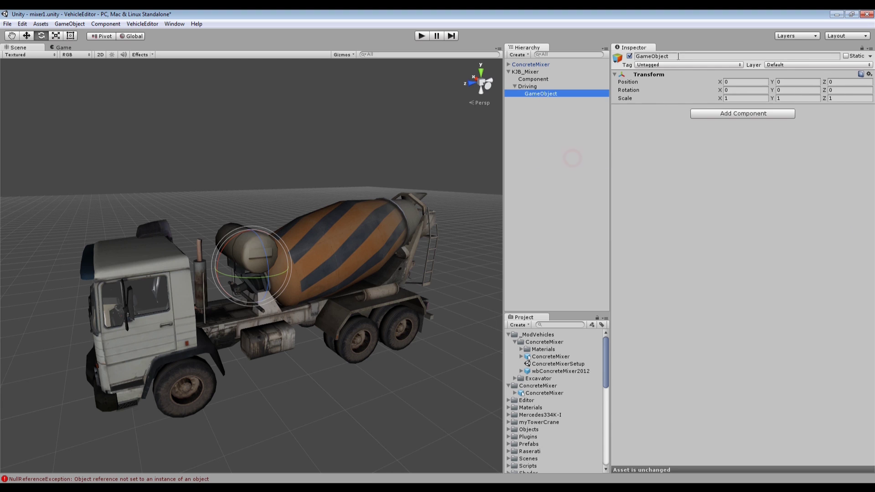
left_click(678, 56)
type("Center")
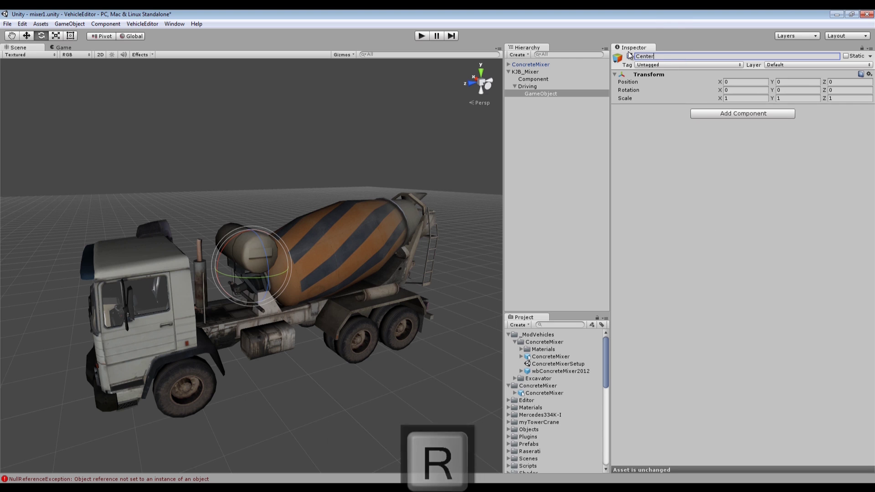
type("OfMas")
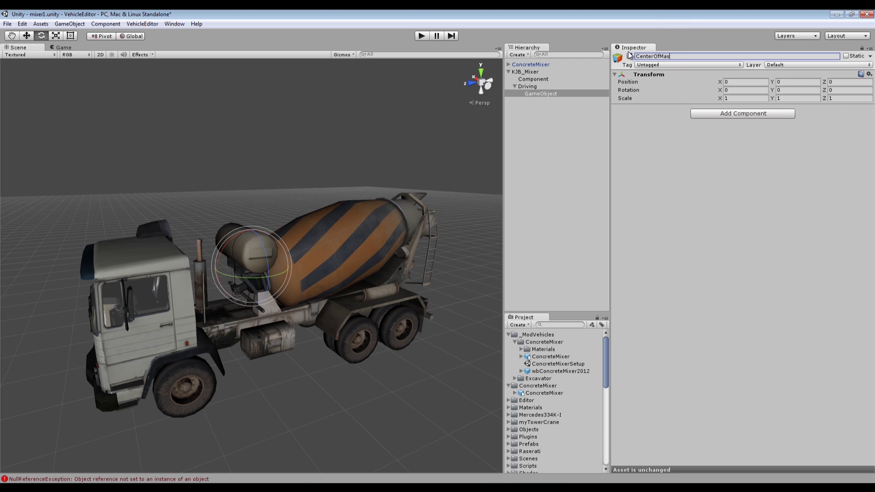
type("s")
key("Return")
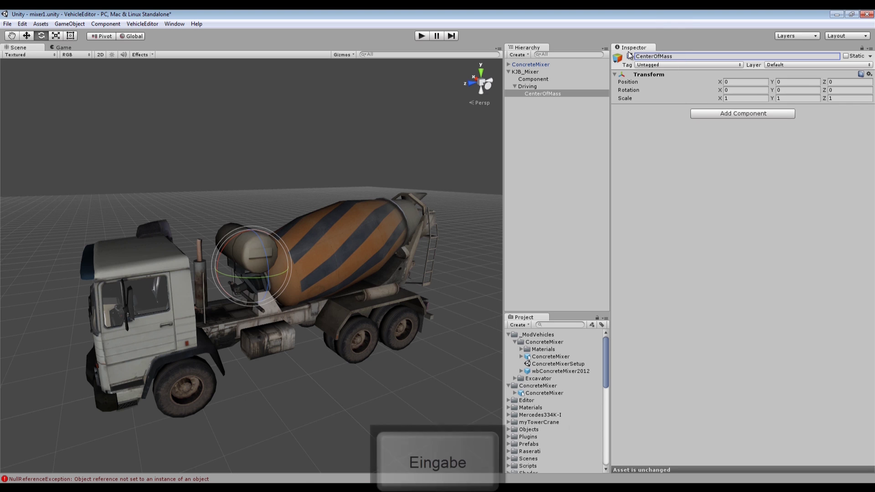
left_click(529, 87)
left_click_drag(542, 94, 753, 233)
- Lower the CenterOfMass object to about Y -1.012 and check its placement from the truck's side and front
left_click(542, 93)
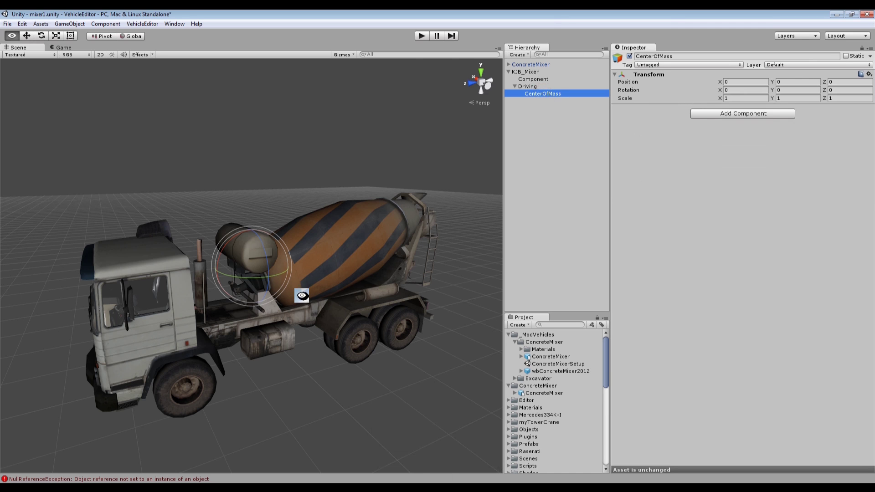
mouse_move(302, 296)
left_mouse_down("alt")
mouse_move(363, 287)
mouse_move(308, 289)
left_mouse_up("alt")
key("w")
left_click_drag(288, 328, 455, 215, "alt")
left_click_drag(362, 253, 256, 290, "alt")
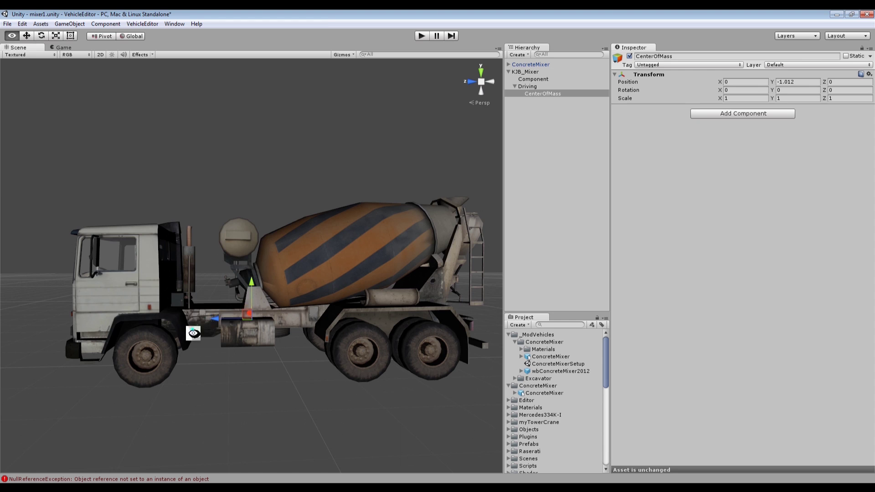
left_click_drag(193, 333, 417, 290, "alt")
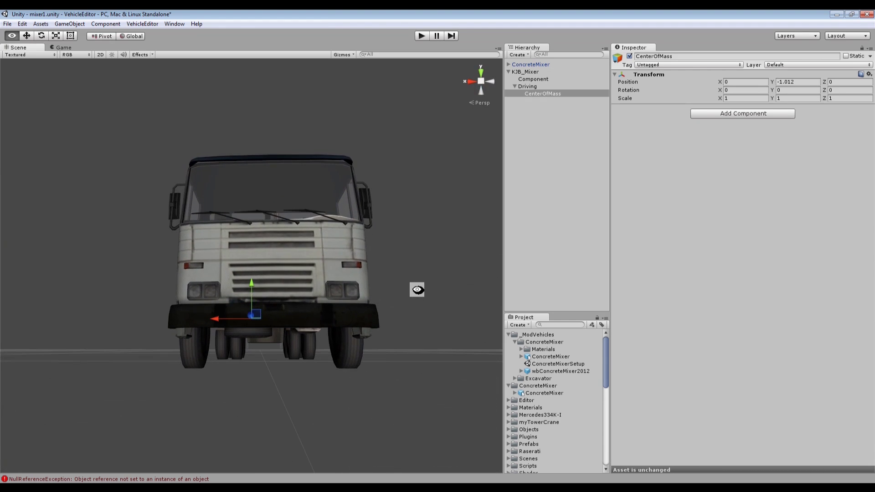
- Set the position of the KJB_Mixer root object to 0 on X, Y and Z
left_click(529, 87)
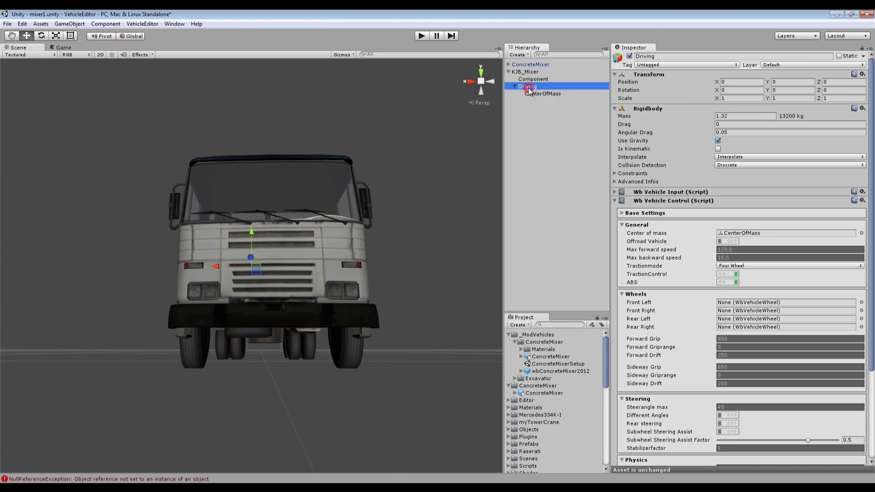
left_click(530, 80)
left_click(530, 73)
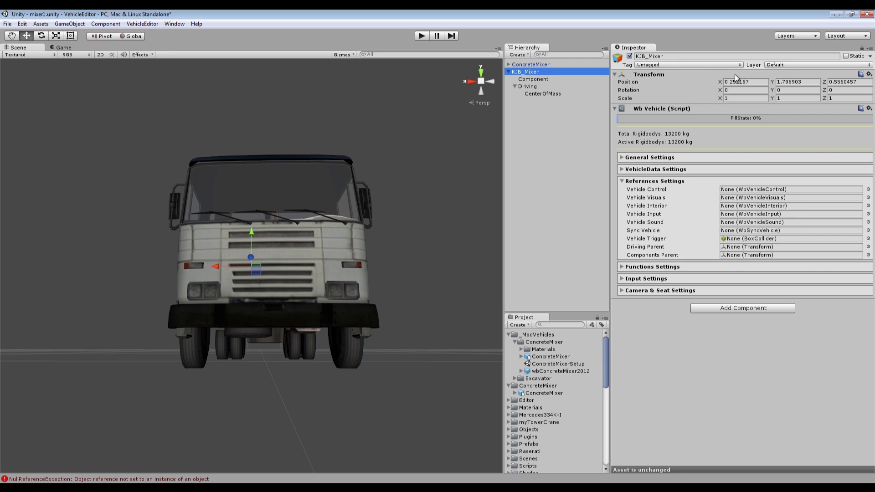
left_click(752, 81)
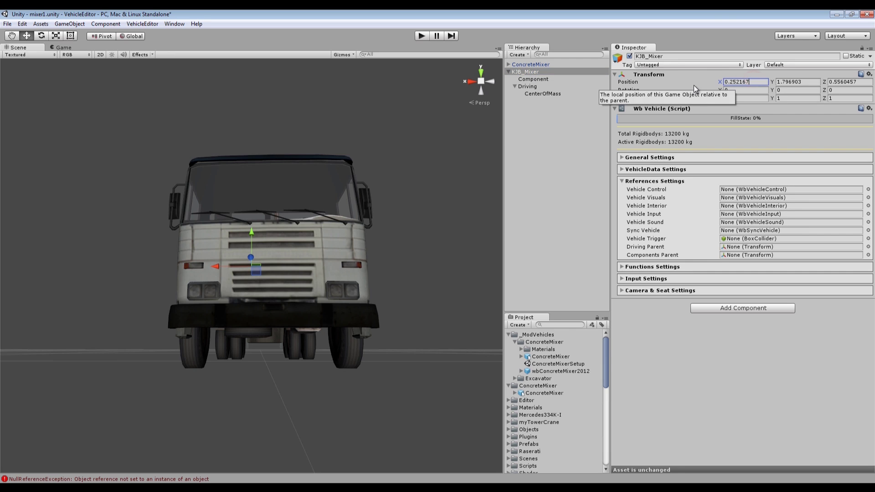
left_click_drag(751, 84, 700, 80)
type("0")
key("Tab")
type("0")
key("Tab")
type("0")
key("Return")
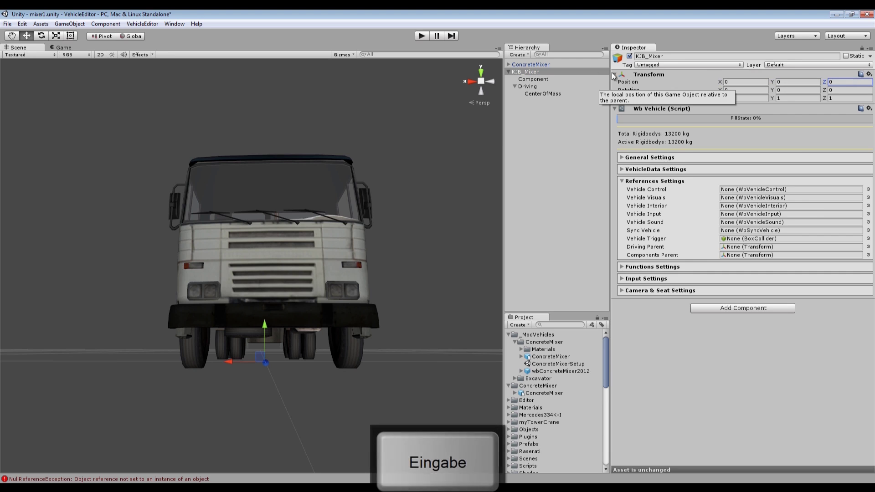
- Move the CenterOfMass object up and forward to the truck's chassis frame, at about Y 0.96 and Z 0.522
left_click(534, 79)
left_click(526, 87)
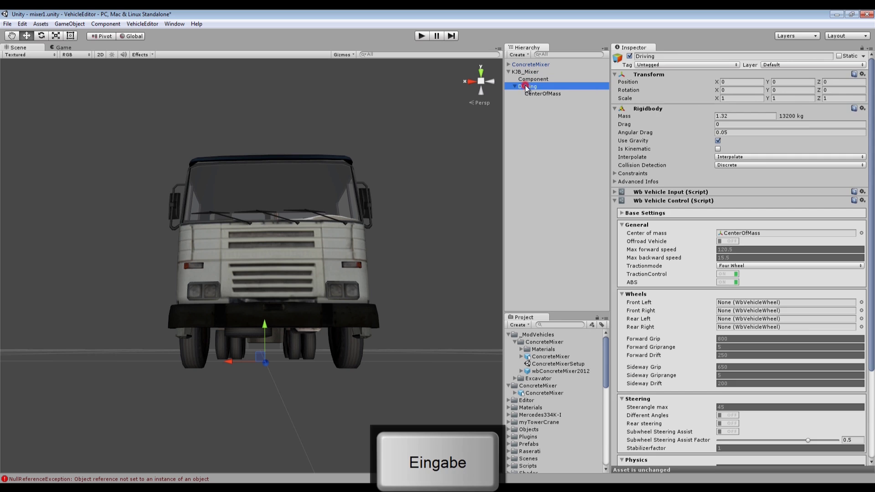
left_click(534, 93)
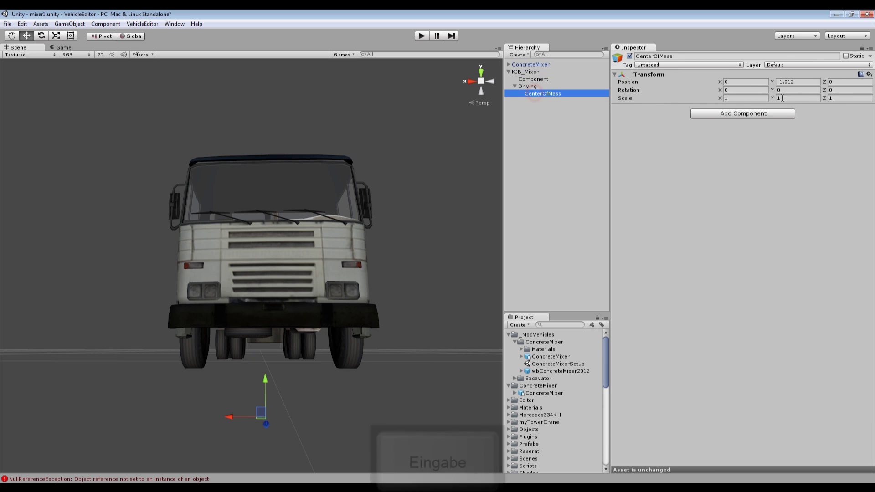
left_click_drag(350, 214, 173, 258, "alt")
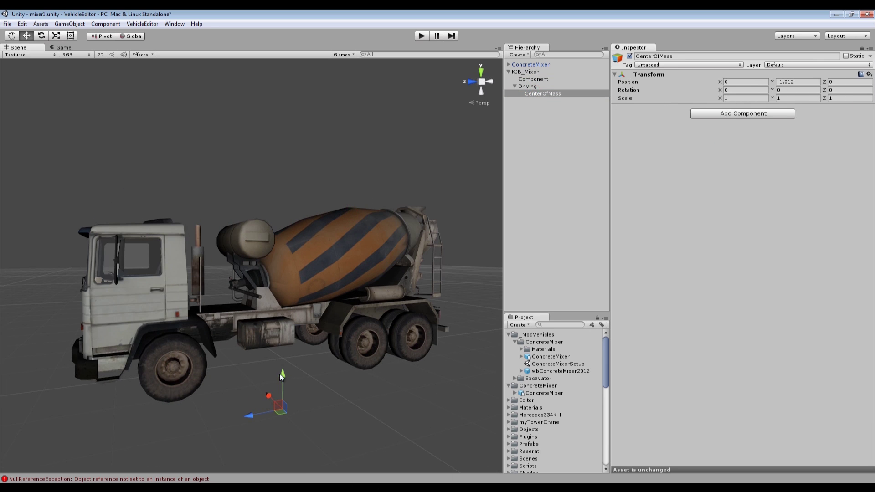
left_click_drag(282, 373, 220, 308)
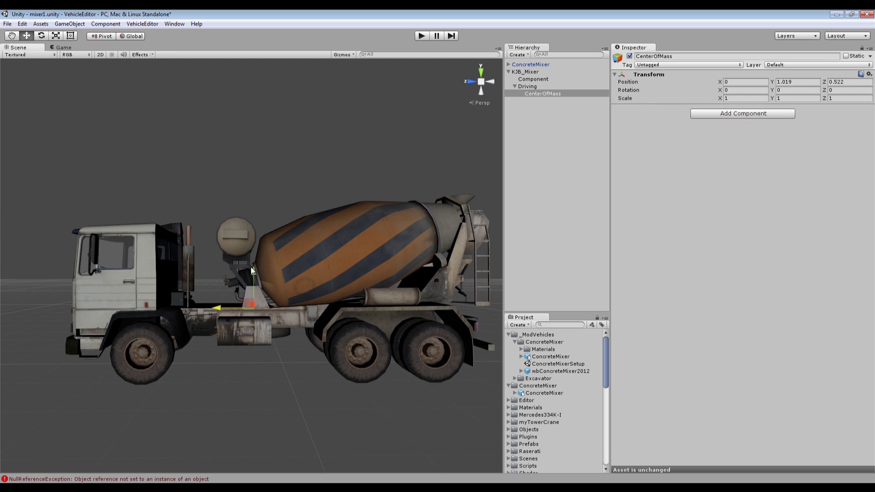
left_click_drag(252, 270, 319, 351)
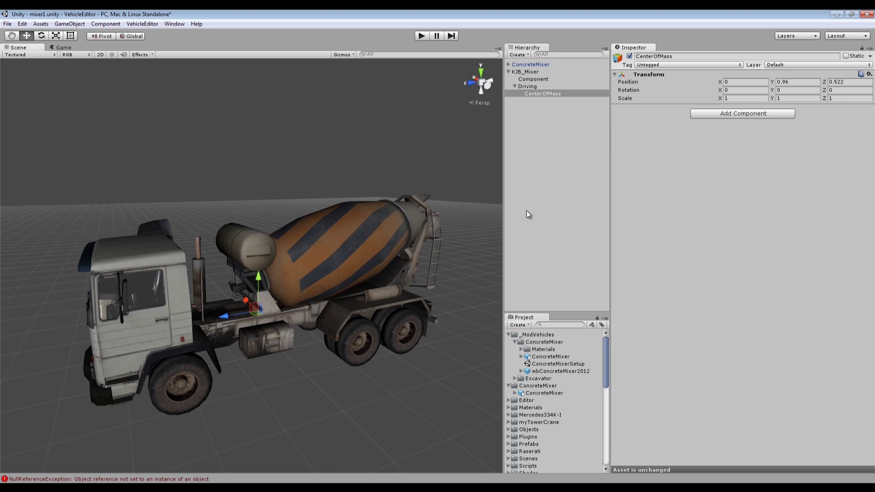
- In the General settings of Driving's Wb Vehicle Control, set Max forward speed to 97.5, keep Tractionmode on Four Wheel, and collapse the section
left_click(524, 86)
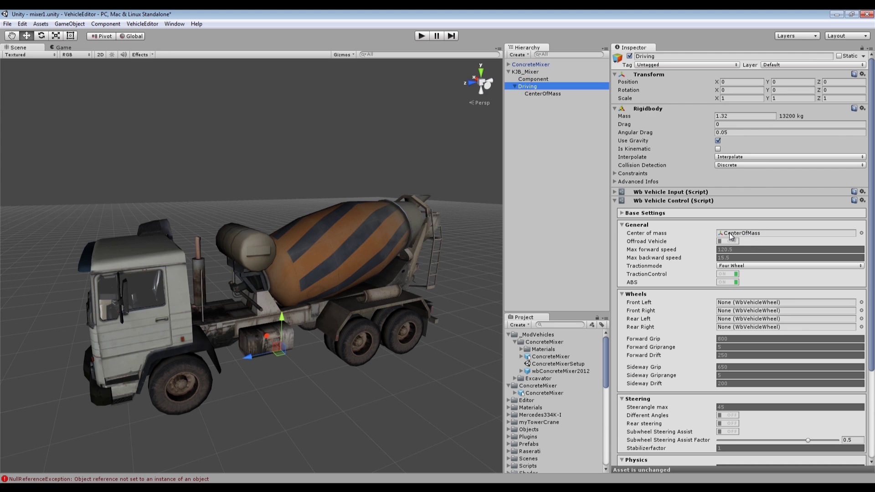
left_click(739, 249)
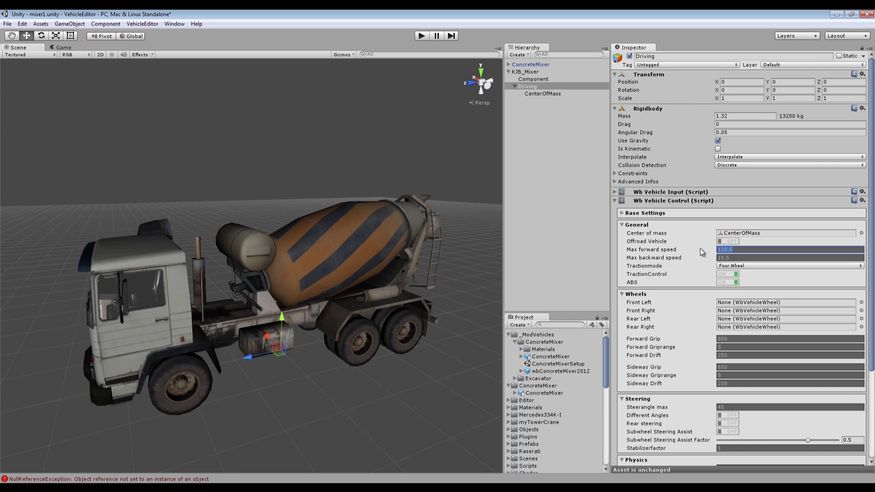
type("97.")
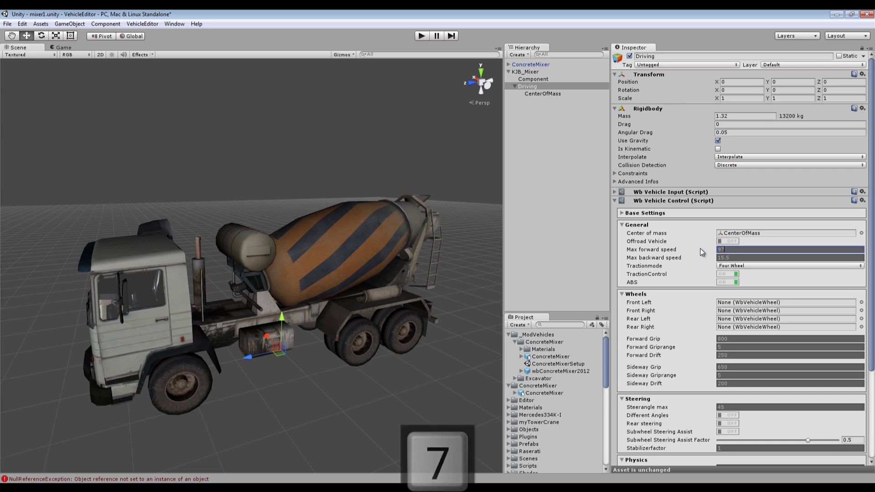
type("5")
key("Return")
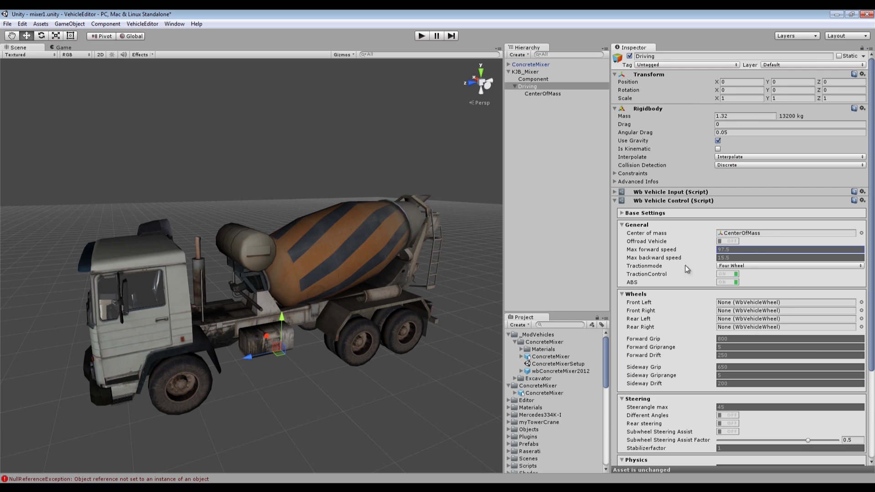
left_click(747, 266)
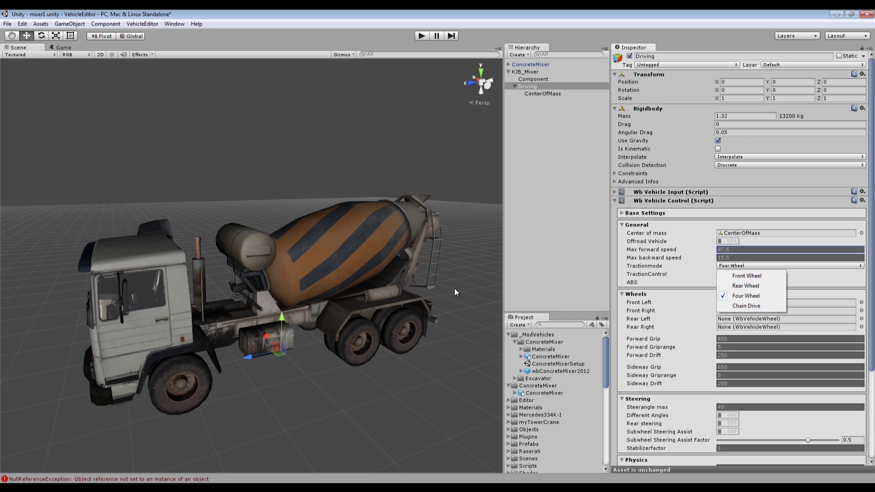
left_click(692, 270)
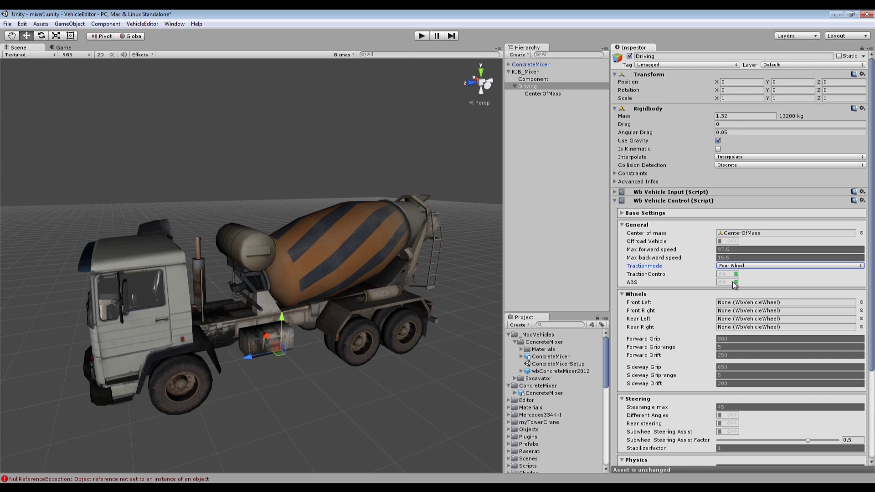
left_click(623, 226)
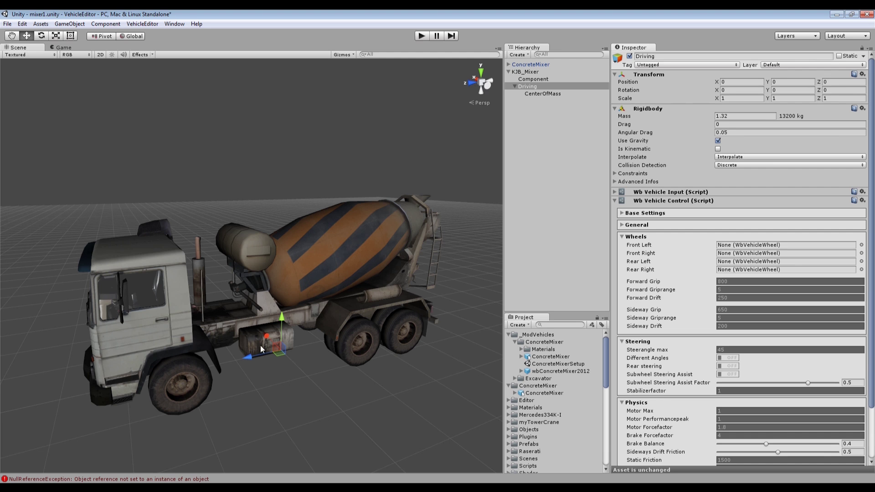
- Create an empty child object under Driving and name it wheel_collider
left_click_drag(261, 350, 298, 277, "alt")
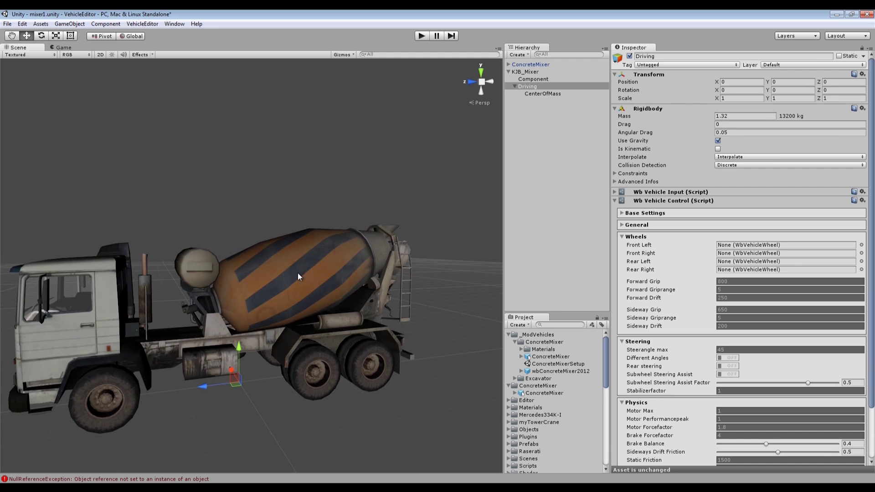
left_click_drag(246, 258, 337, 217, "alt")
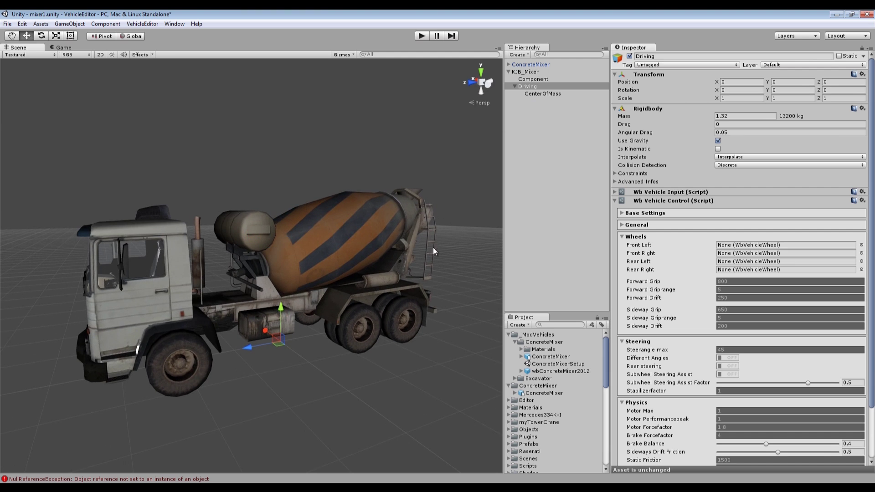
right_click(527, 86)
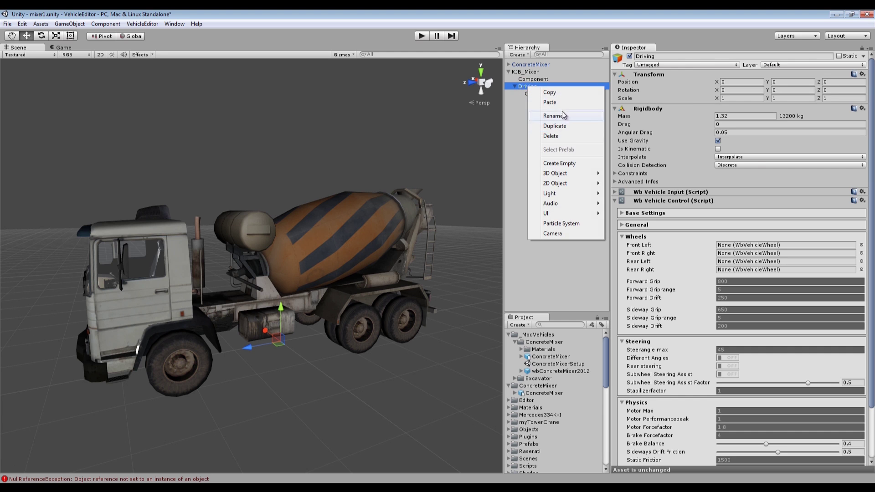
left_click(559, 163)
left_click(638, 56)
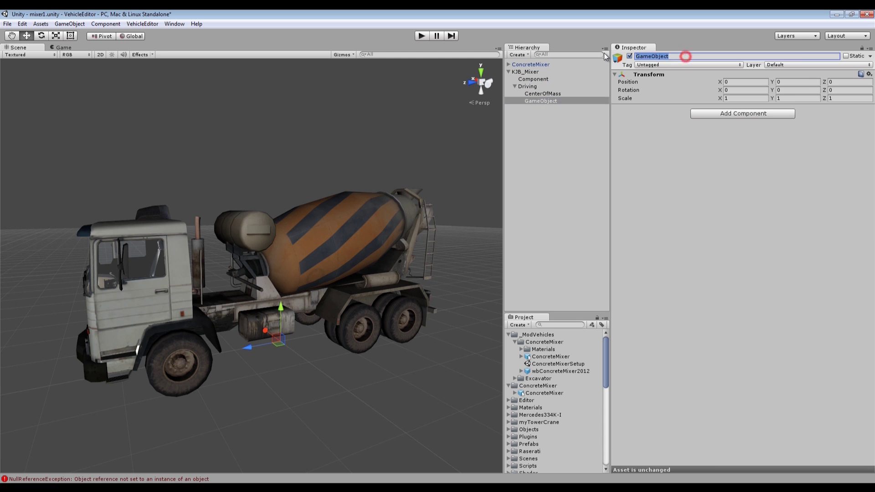
type("wheel_collider")
key("Return")
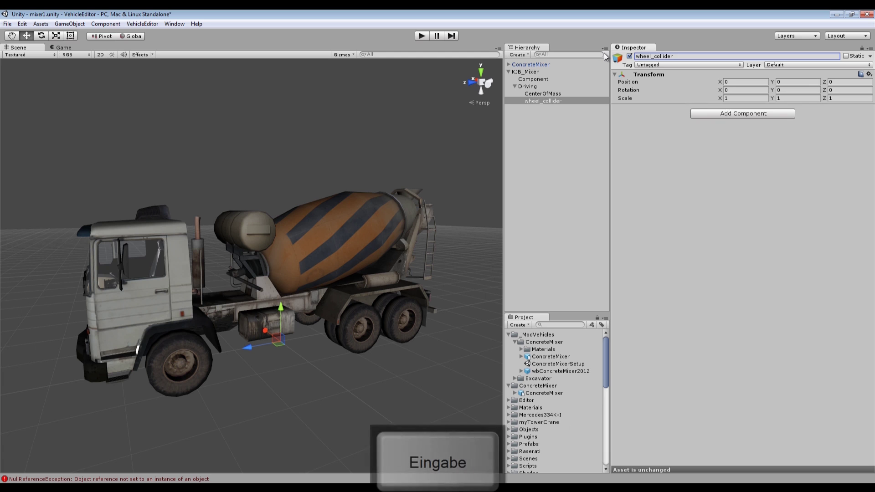
- Create an empty child object under wheel_collider and name it F_Axis
right_click(548, 101)
left_click(580, 178)
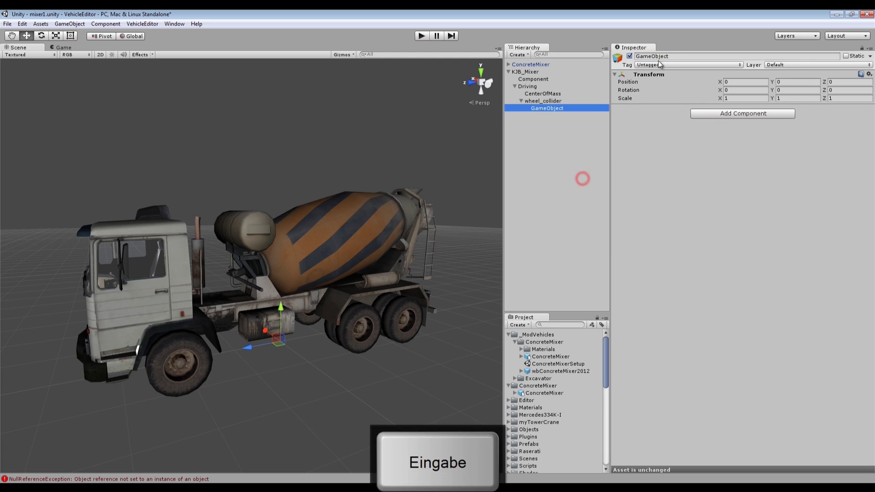
left_click(673, 57)
type("F")
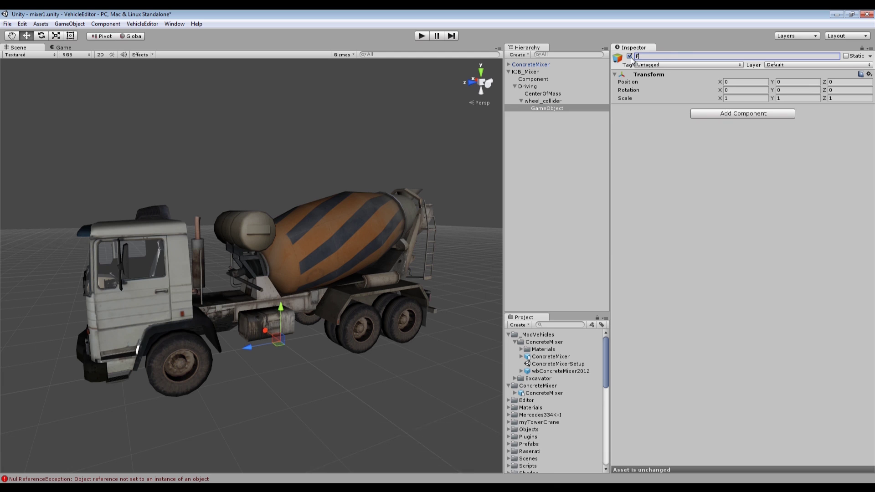
type("-Axis")
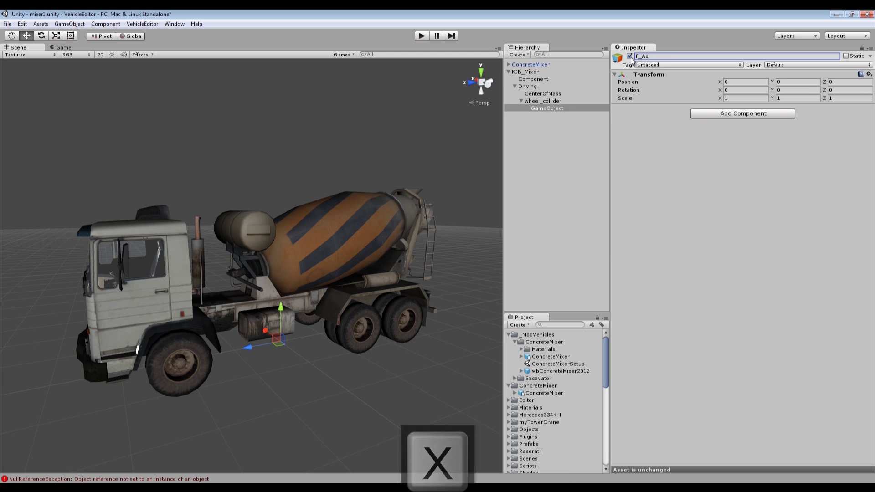
key("Return")
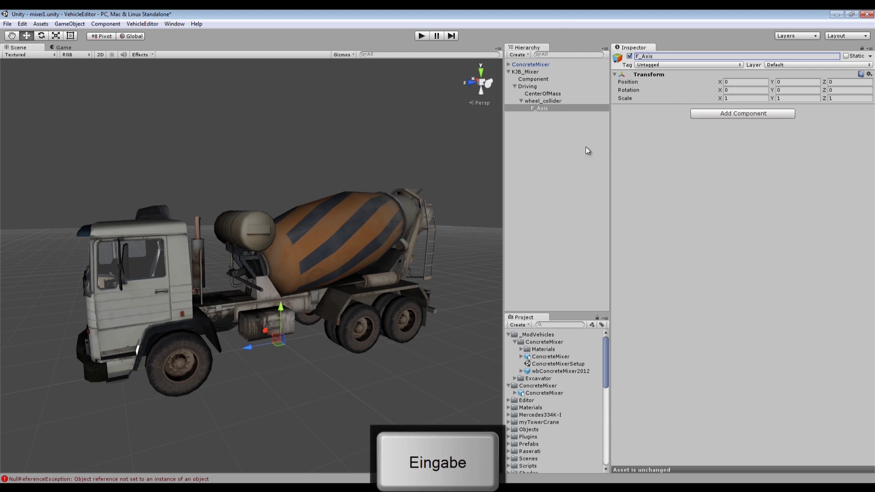
- Add a Wb Vehicle Anti Roll Bar component to F_Axis and set its Function Group to Drive
left_click(732, 116)
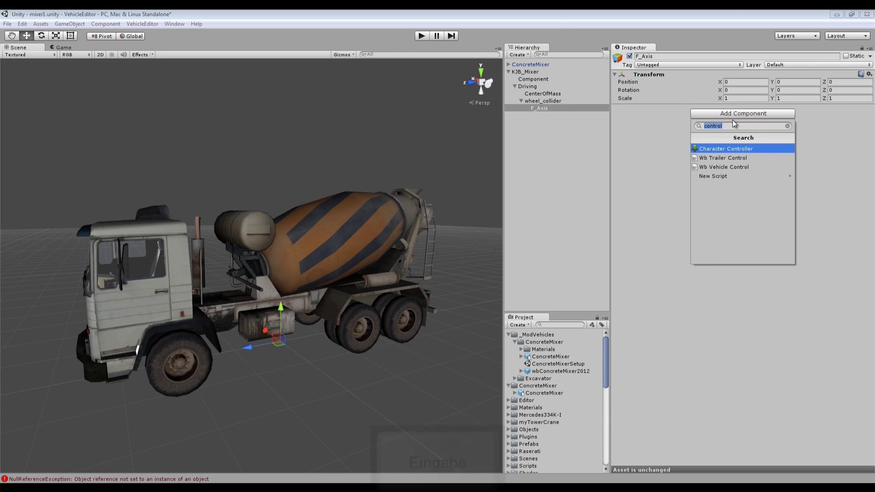
type("roller")
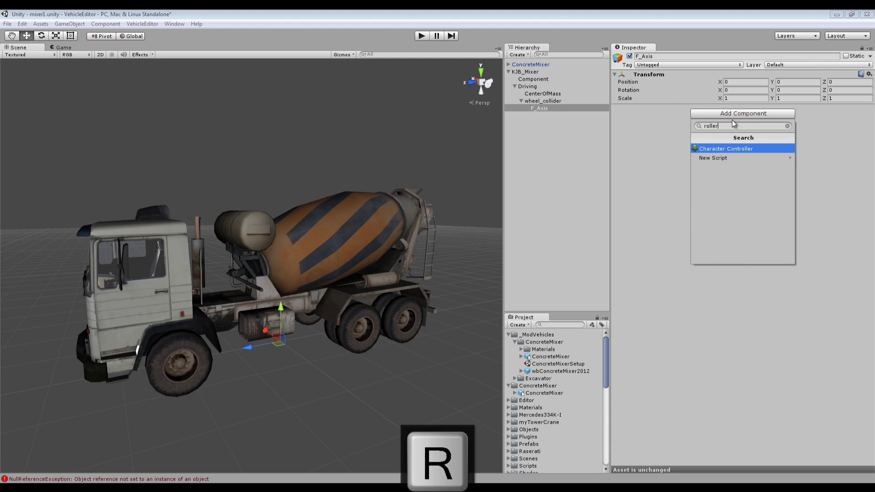
left_click_drag(725, 126, 701, 128)
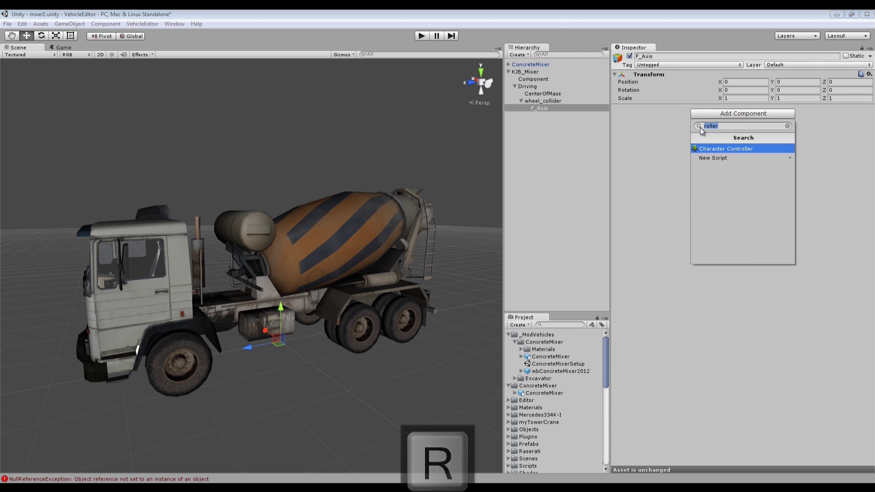
type("veh")
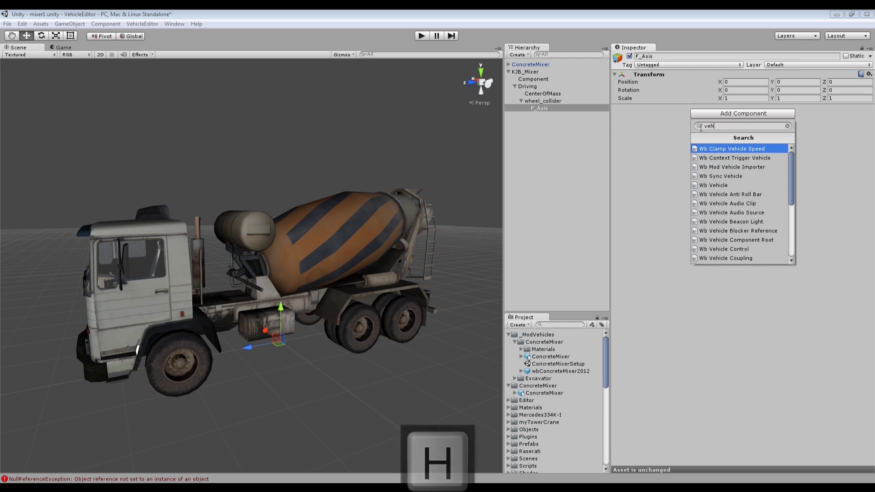
type("icl")
key("BackSpace")
type("icl")
key("BackSpace")
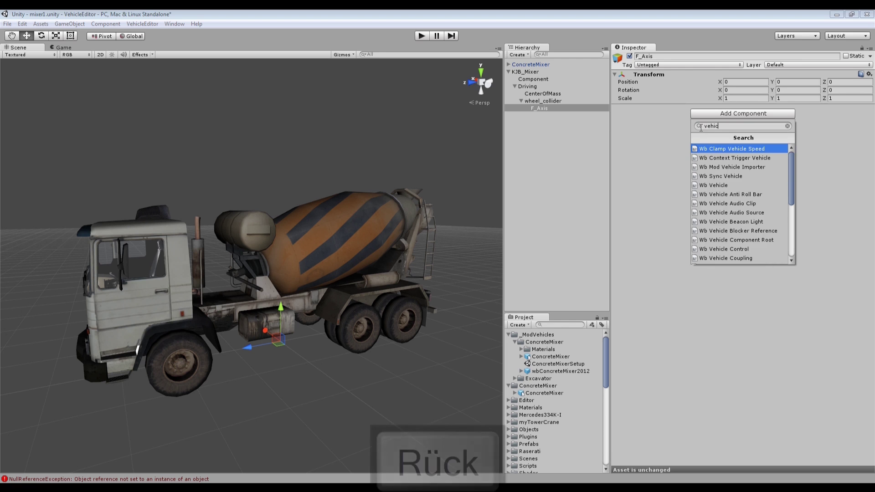
key("BackSpace")
key("BackSpace")
key("BackSpace")
key("BackSpace")
key("BackSpace")
type("roll")
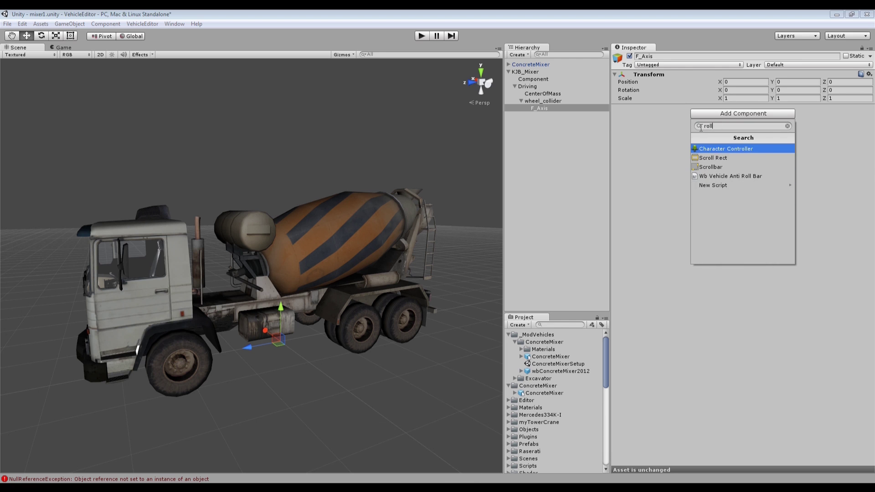
left_click(729, 176)
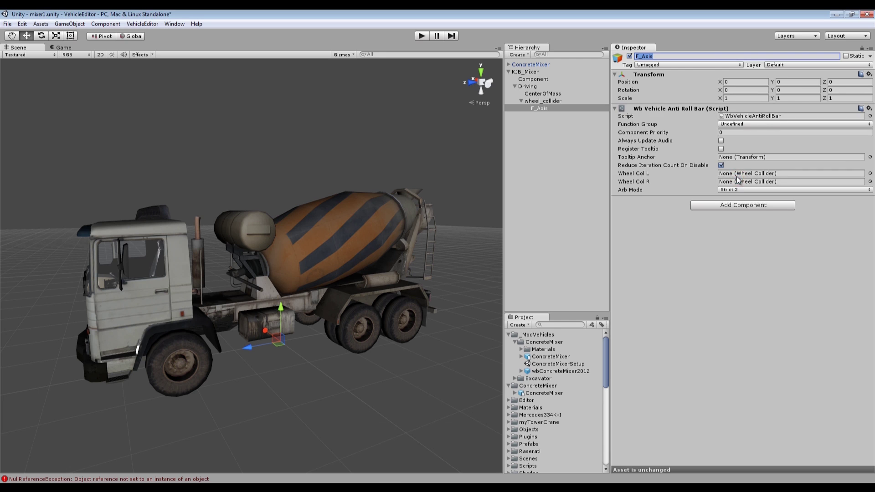
left_click(769, 127)
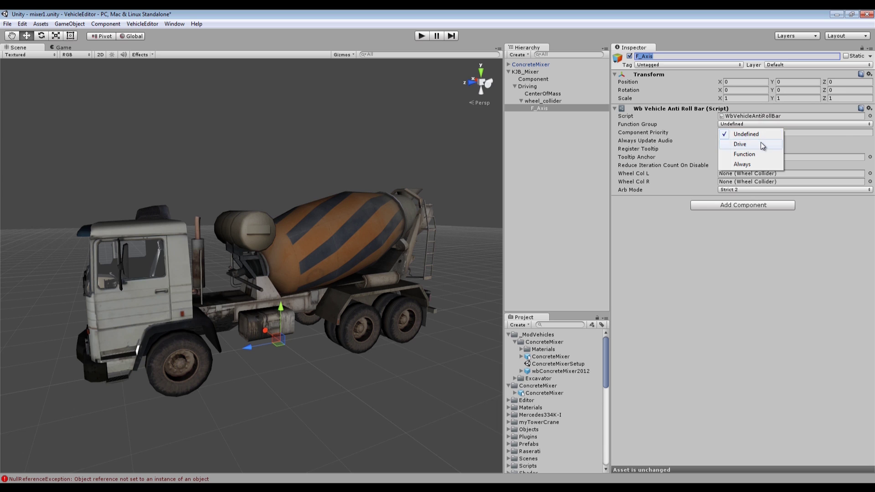
left_click(761, 143)
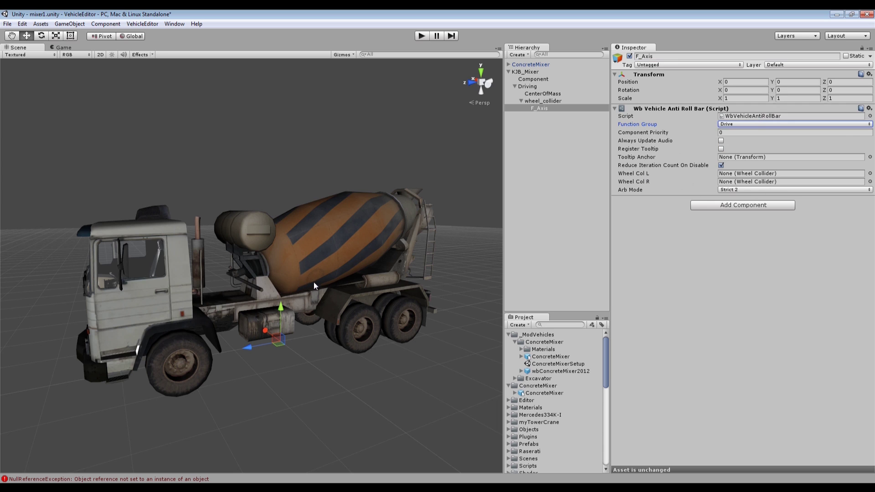
- In an orthographic side view, move F_Axis onto the truck's front wheel, at about Y 0.475 and Z 2.258
left_click_drag(287, 219, 274, 260, "alt")
left_click_drag(398, 189, 243, 291, "alt")
left_click_drag(220, 339, 291, 349, "alt")
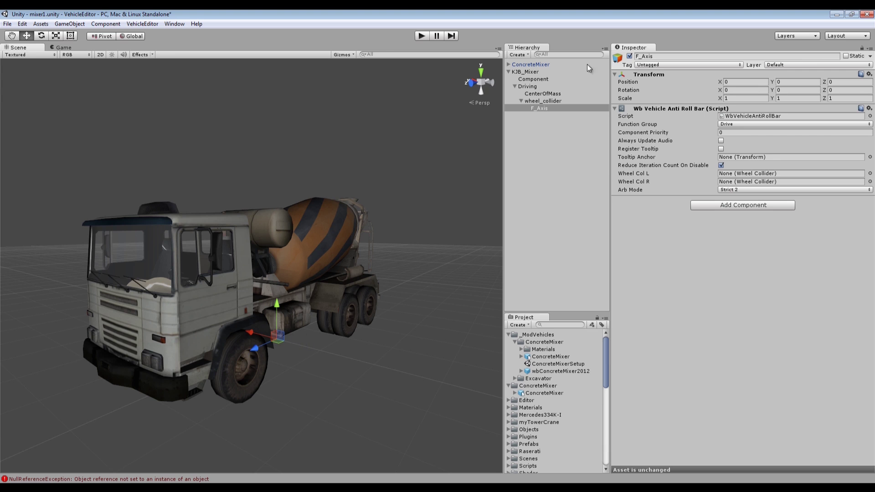
left_click(482, 102)
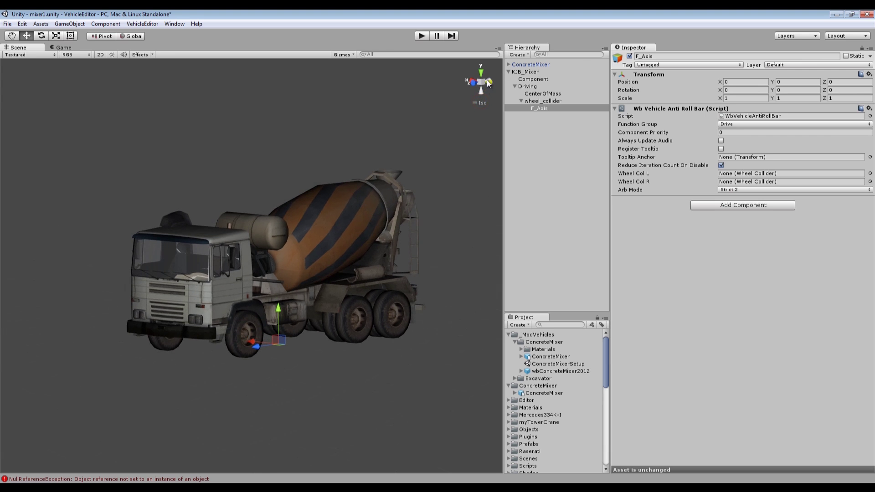
left_click(489, 83)
scroll(306, 300, "up", 8)
middle_click_drag(261, 264, 349, 182)
scroll(408, 295, "up", 8)
left_click_drag(457, 325, 197, 272)
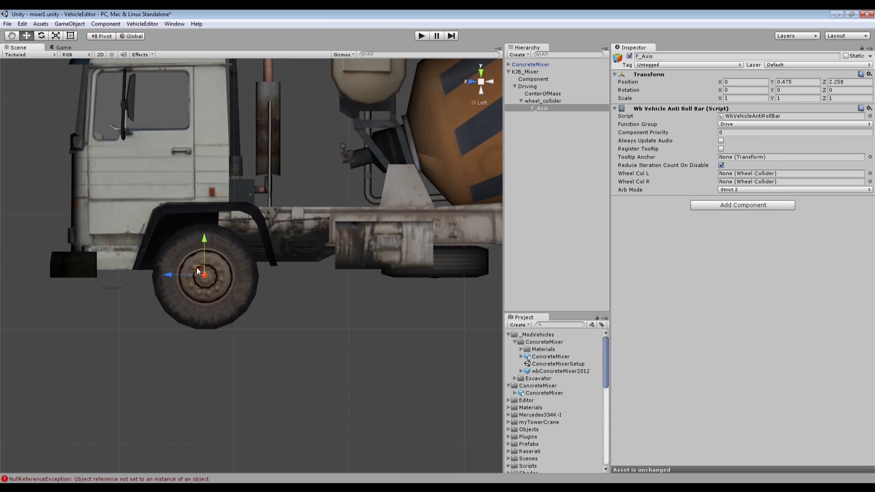
- Fine-tune F_Axis onto the exact centre of the front wheel's hub, at about Y 0.458 and Z 2.251
right_click_drag(198, 287, 237, 341, "alt")
middle_click_drag(145, 293, 281, 290)
right_click_drag(281, 290, 311, 327, "alt")
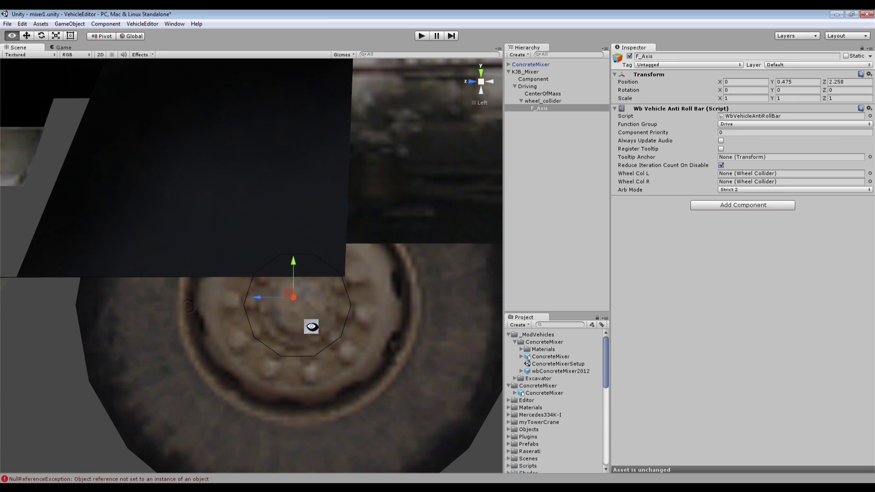
left_click_drag(286, 290, 288, 301)
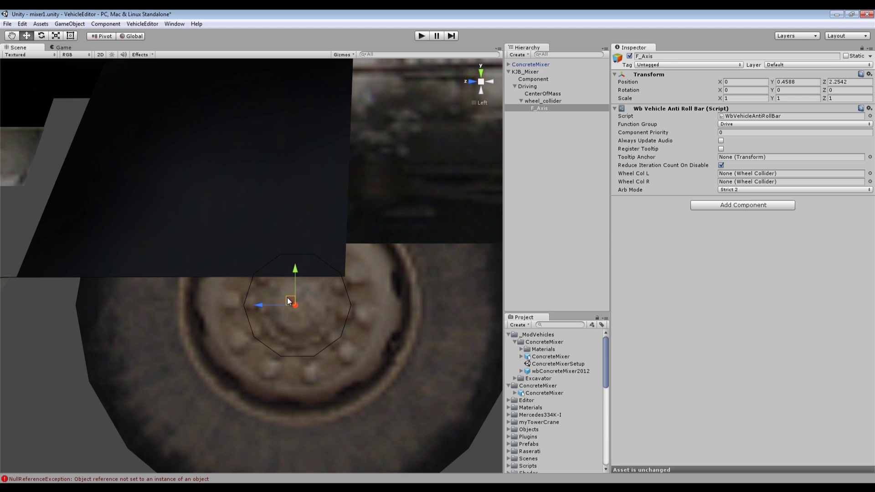
right_click_drag(289, 298, 166, 324, "alt")
left_click_drag(166, 324, 551, 162, "alt")
- Create an empty child object under F_Axis and name it FL_wheel
right_click(541, 106)
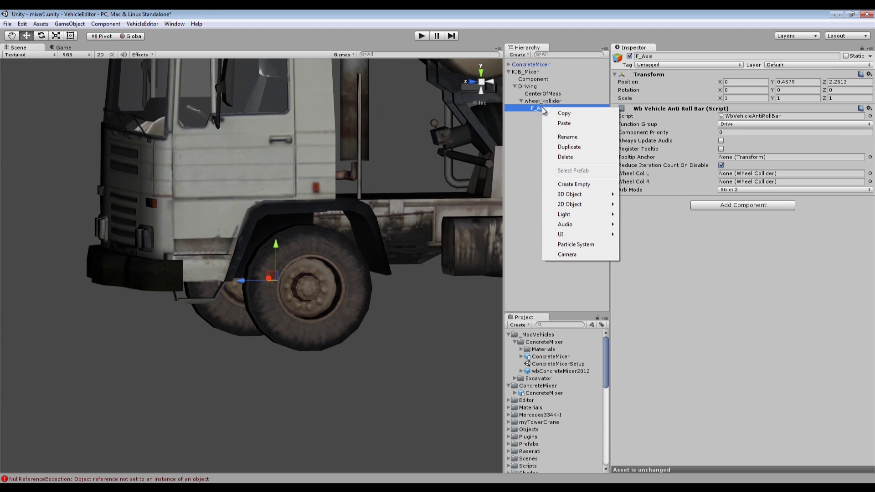
left_click(587, 184)
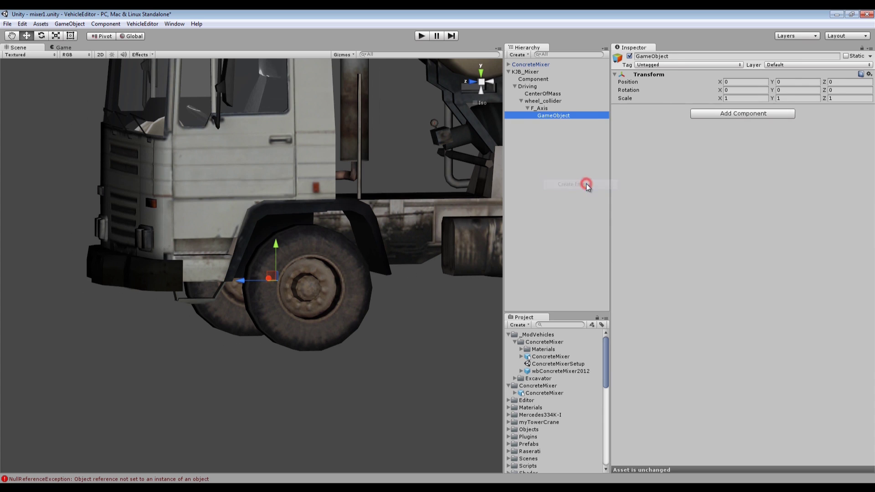
left_click(677, 56)
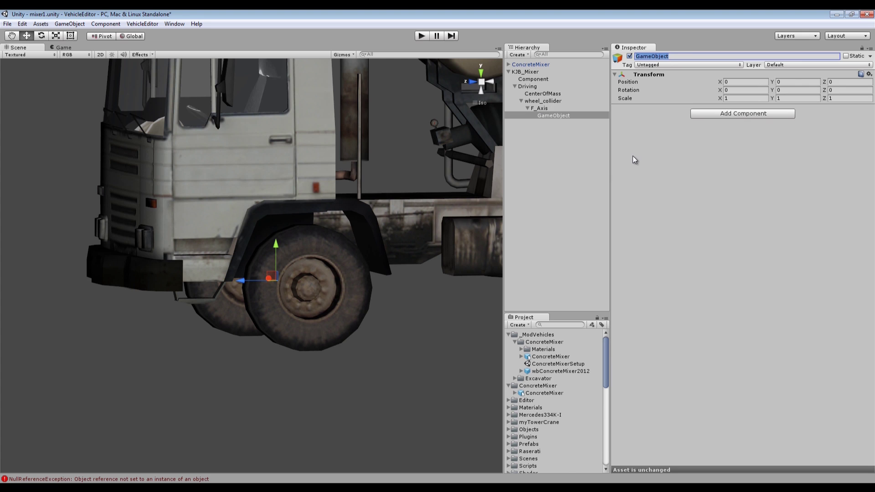
type("Wheel_")
key("BackSpace")
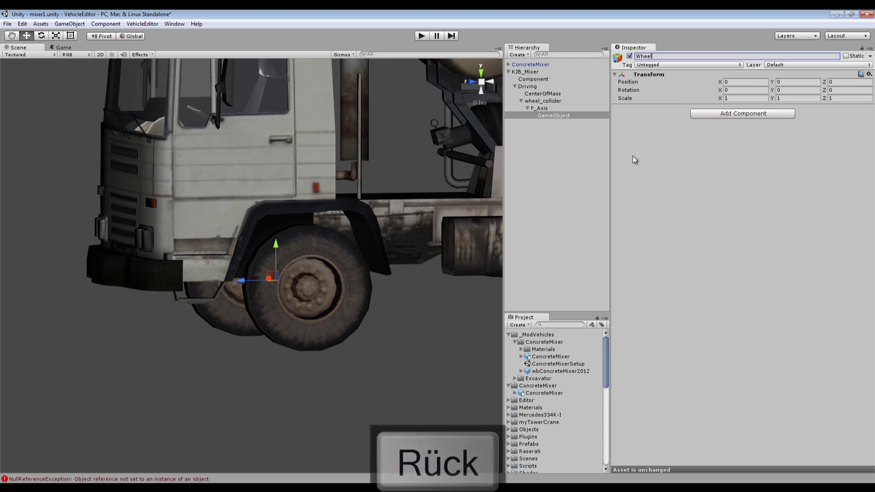
key("BackSpace")
key("BackSpace")
key("BackSpace")
key("BackSpace")
key("BackSpace")
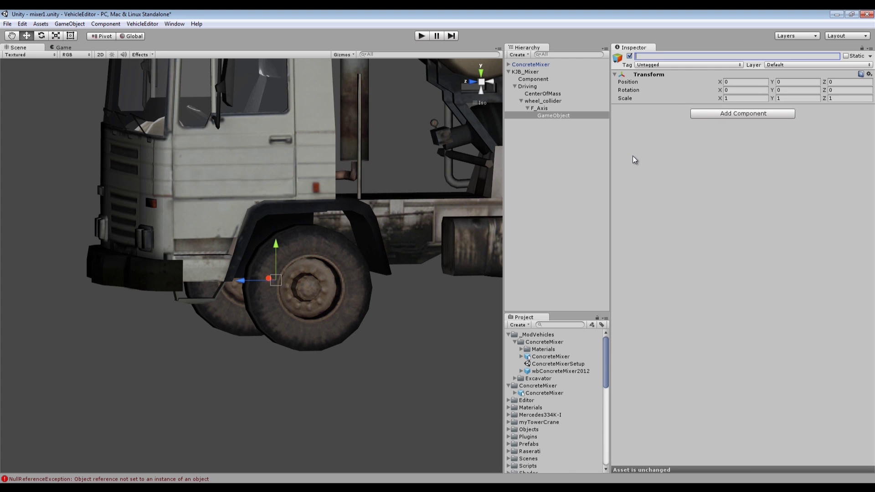
type("FL_wheel")
key("Return")
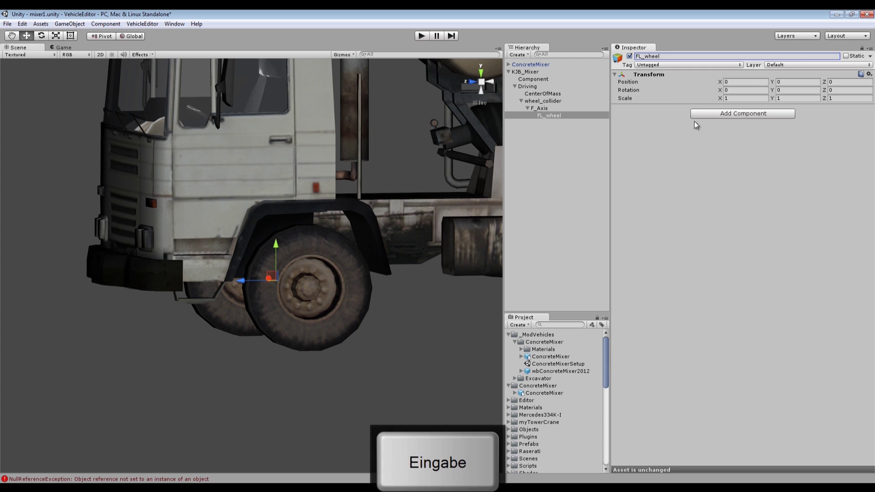
- Add a Wheel Collider physics component to FL_wheel
left_click(715, 115)
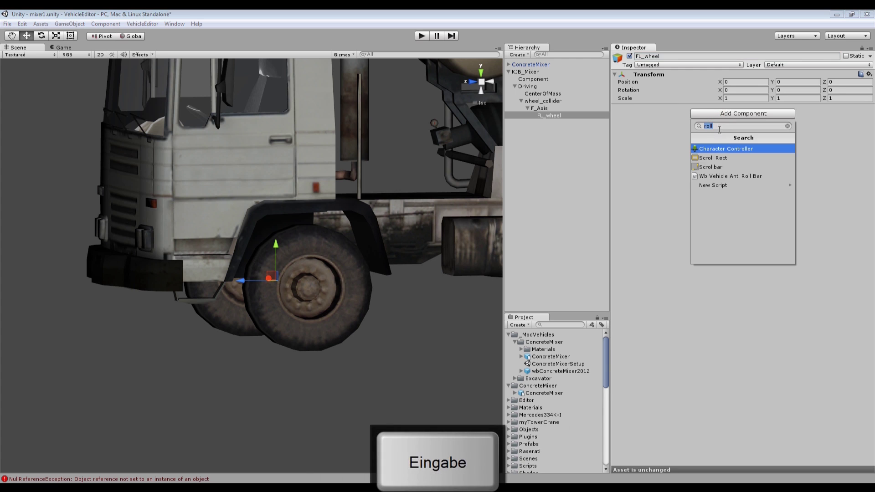
left_click(788, 126)
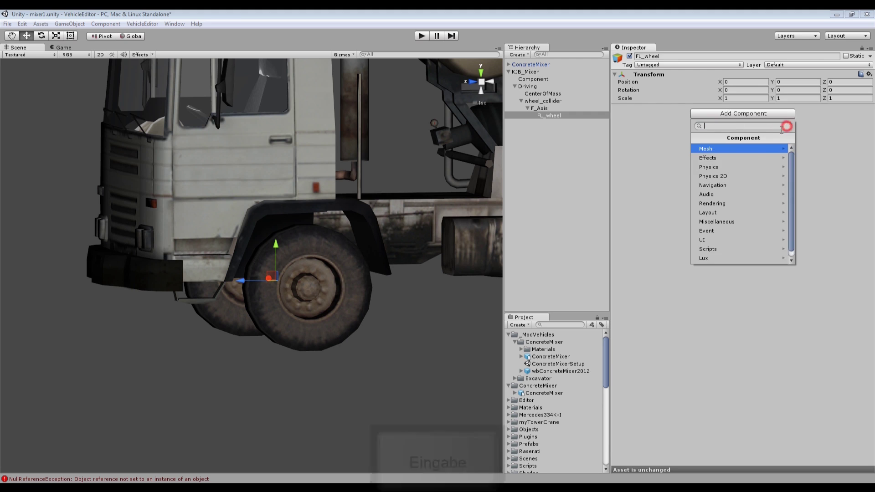
left_click(727, 166)
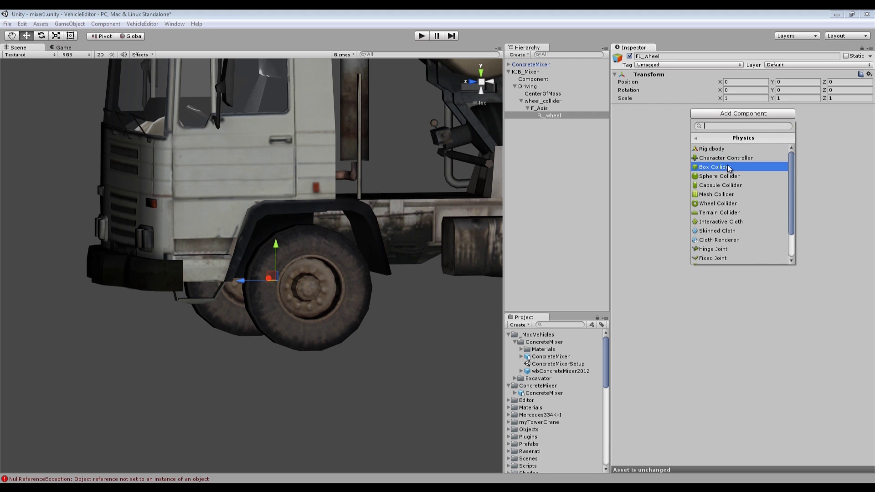
left_click(719, 204)
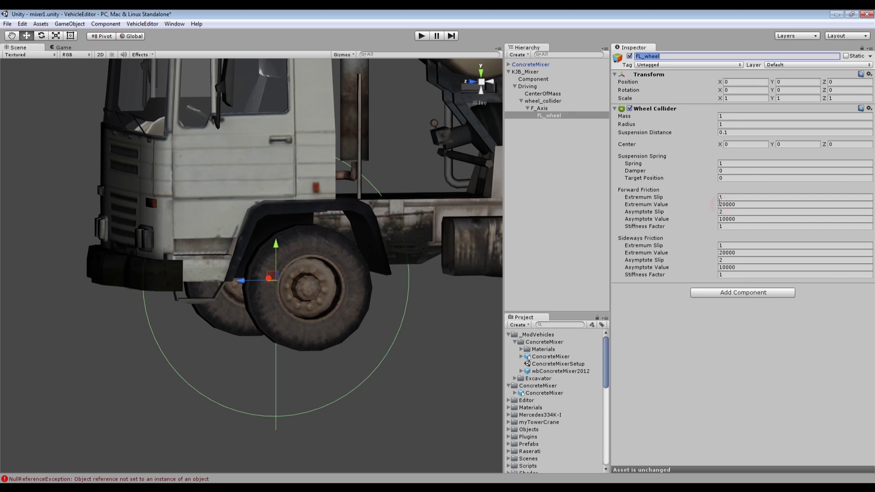
- Set the Wheel Collider's radius to 0.46 and nudge F_Axis along Z so the collider fits the front tyre in side view
left_click_drag(246, 273, 289, 268, "alt")
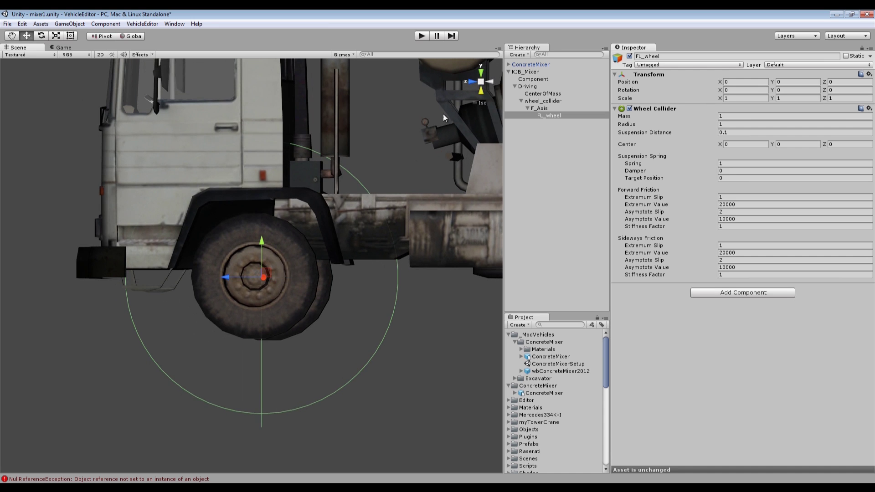
left_click(483, 86)
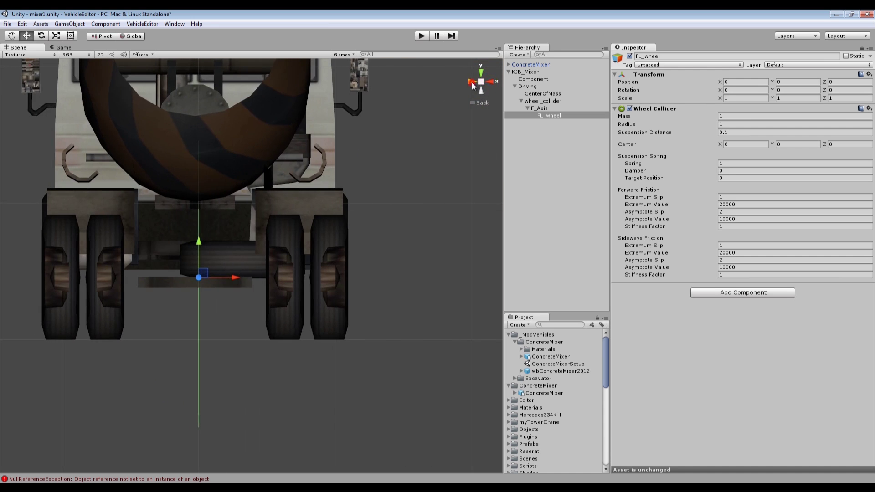
left_click(472, 84)
right_click_drag(210, 263, 406, 282, "alt")
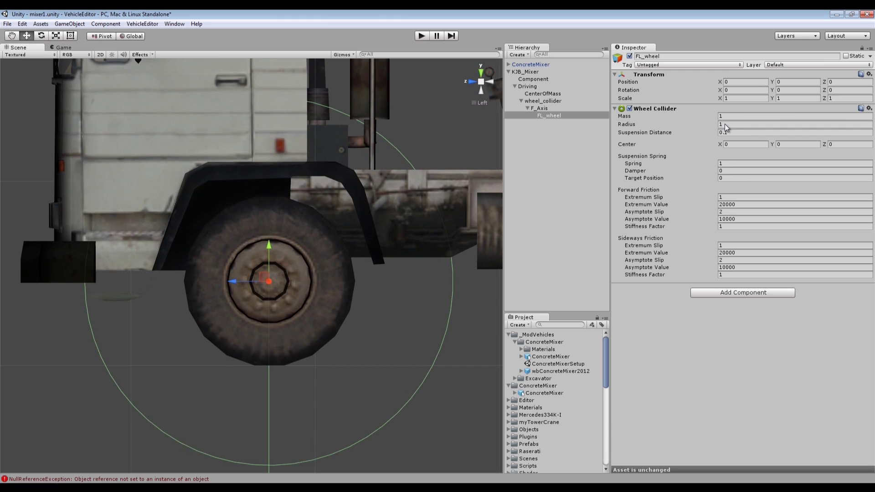
left_click_drag(714, 129, 705, 129)
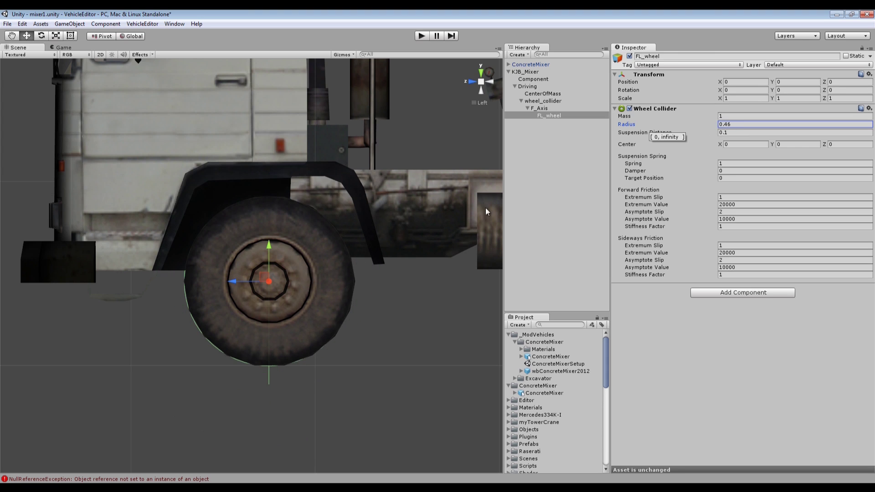
left_click(540, 108)
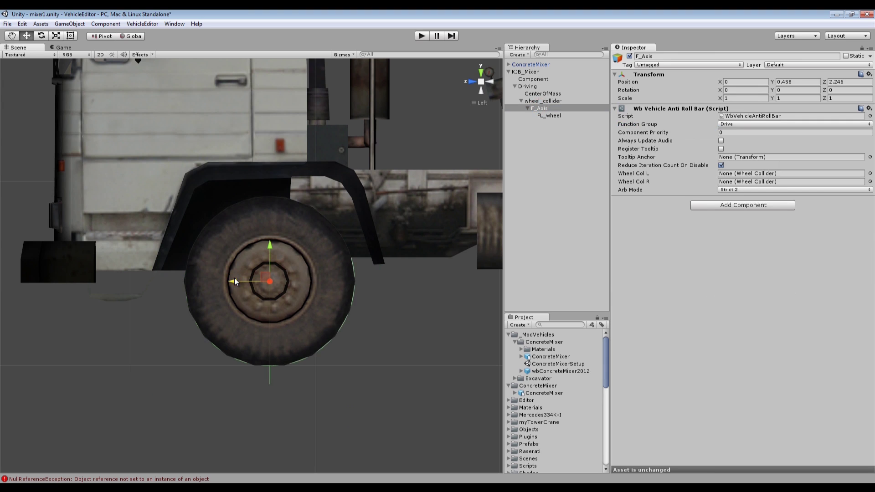
left_click_drag(234, 279, 234, 279)
- Add the Wb Vehicle Wheel script component to FL_wheel
left_click(549, 117)
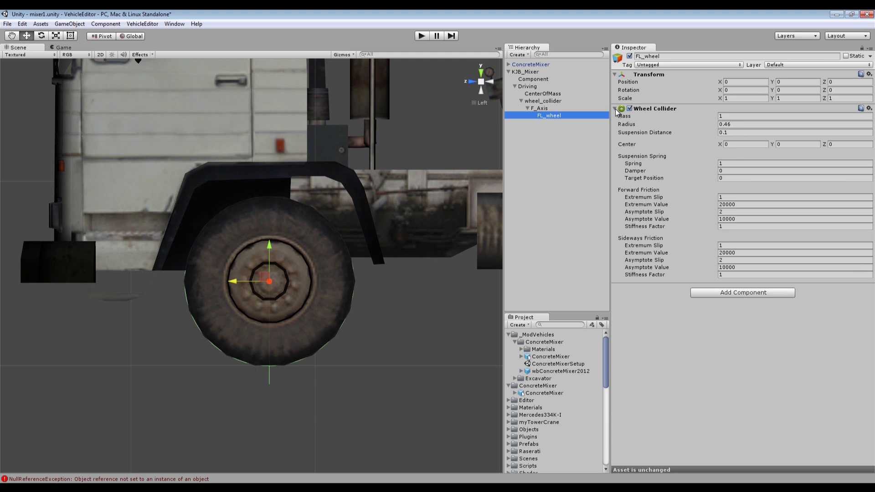
left_click(735, 293)
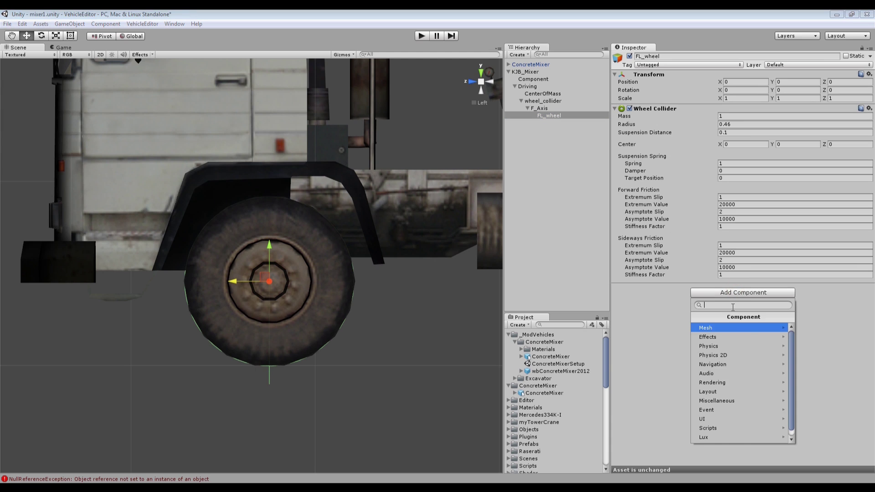
type("wheel")
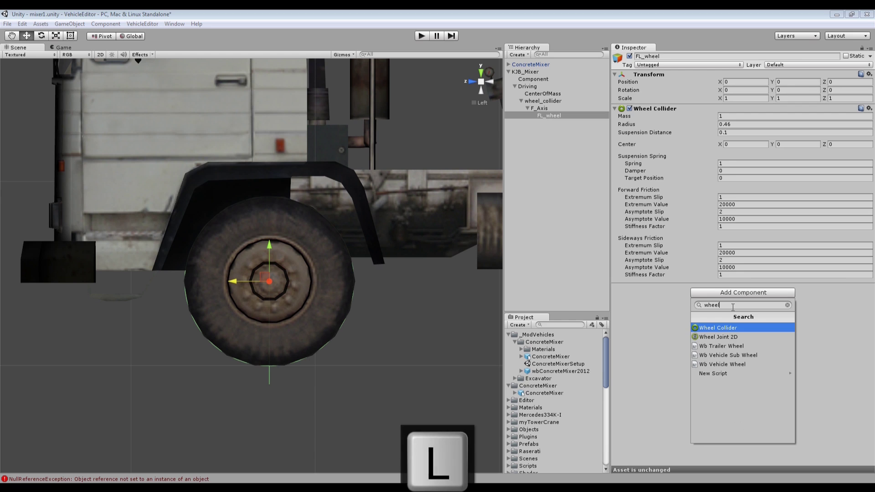
left_click(724, 364)
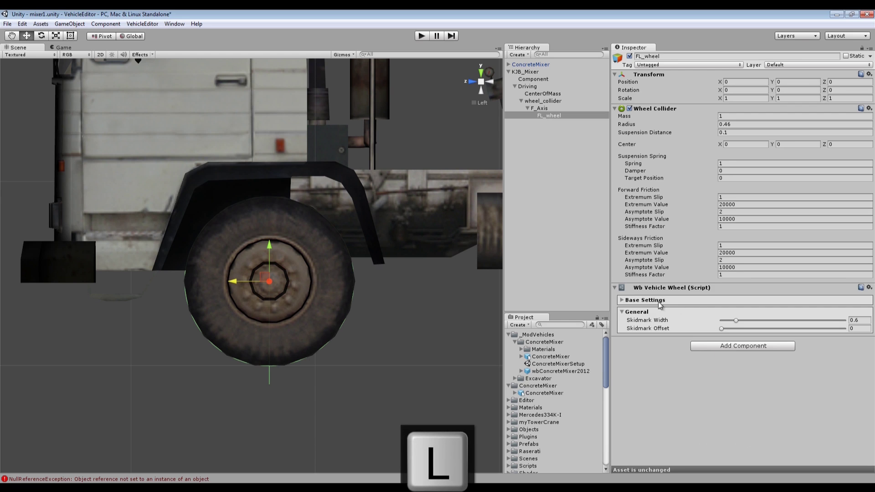
- Set the Wb Vehicle Wheel script's function group to Drive and collapse FL_wheel's component settings
left_click(621, 300)
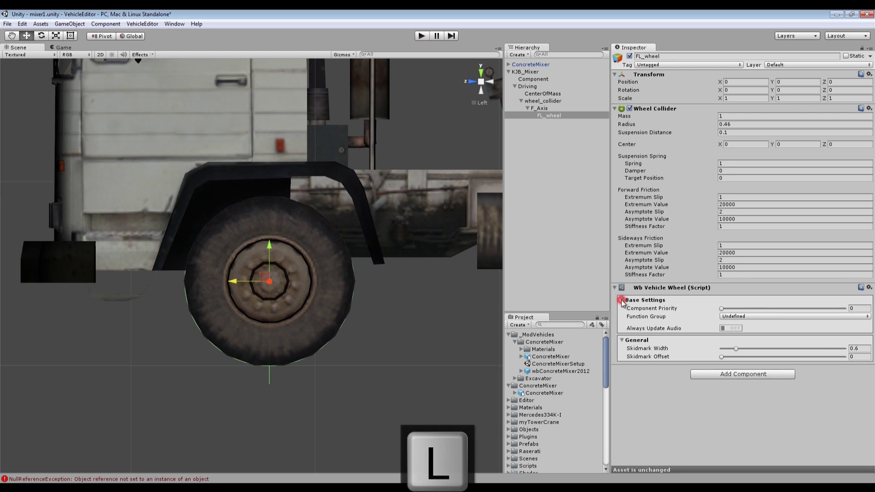
left_click(770, 316)
left_click(757, 336)
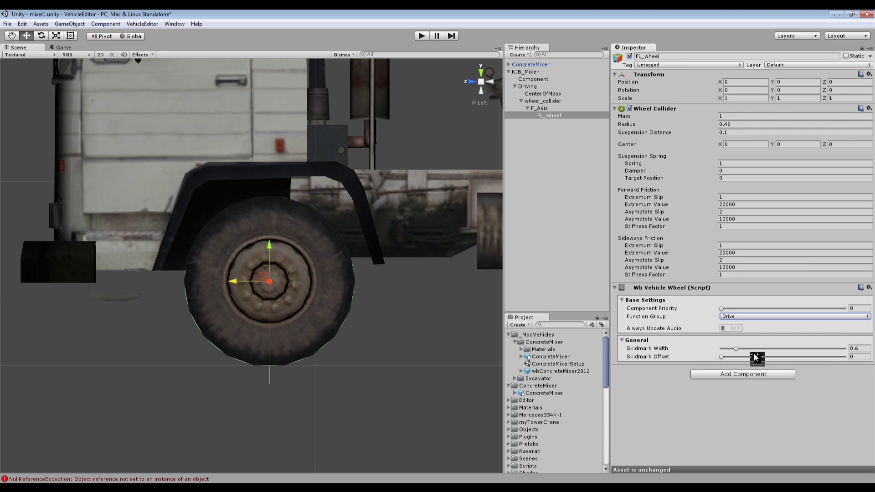
left_click(622, 300)
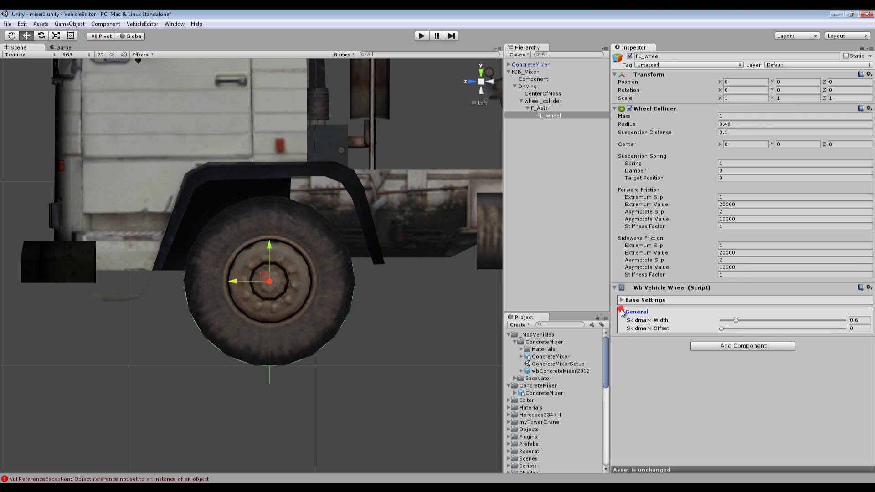
left_click(622, 312)
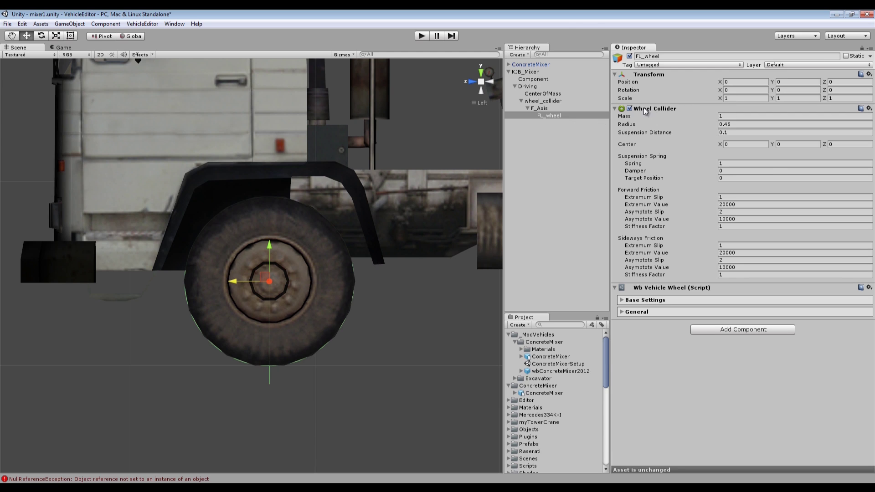
left_click(615, 109)
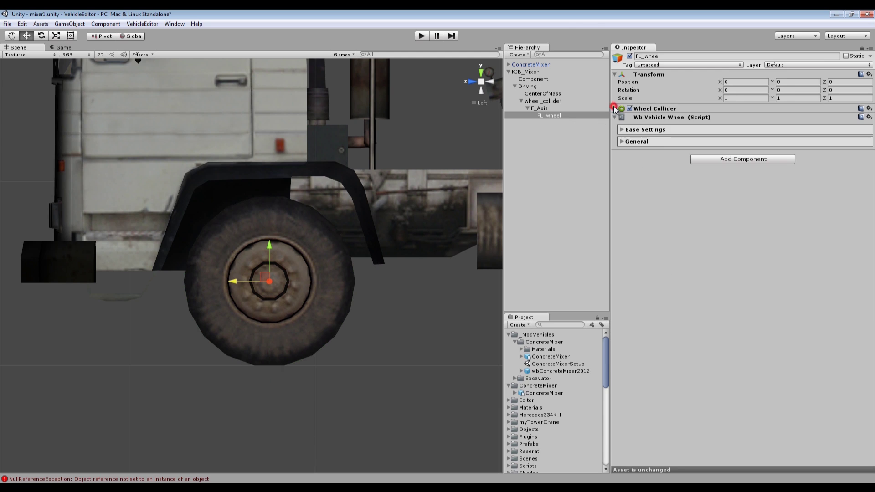
- Move FL_wheel sideways from the axle's centre to the truck's left front wheel and set its X position to -1
left_click(553, 116)
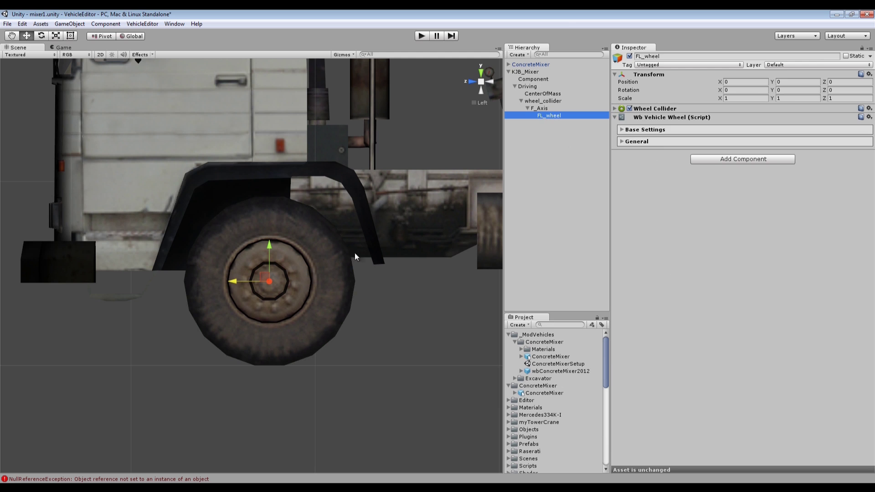
left_click_drag(230, 260, 424, 260, "alt")
left_click(476, 86)
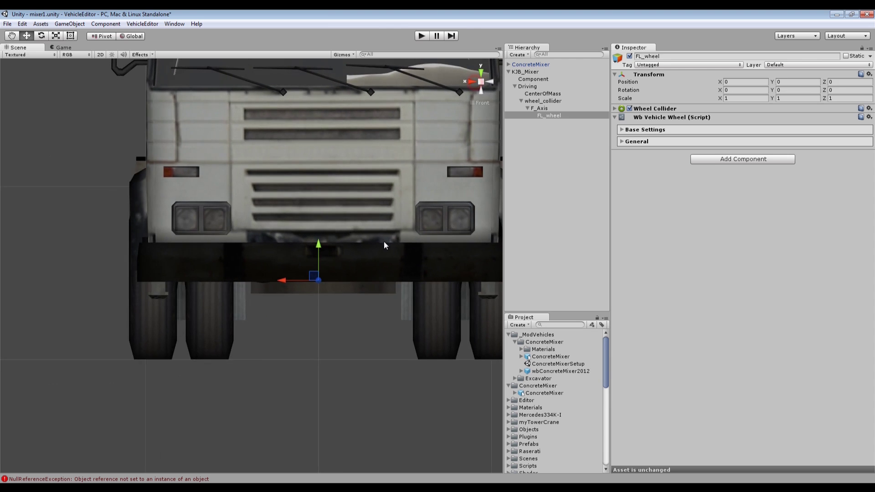
right_click_drag(438, 266, 306, 279, "alt")
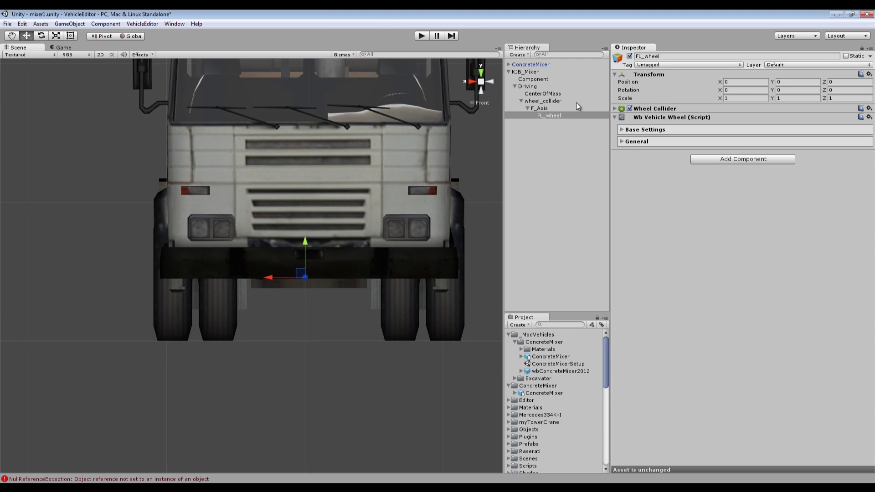
left_click_drag(271, 277, 412, 289)
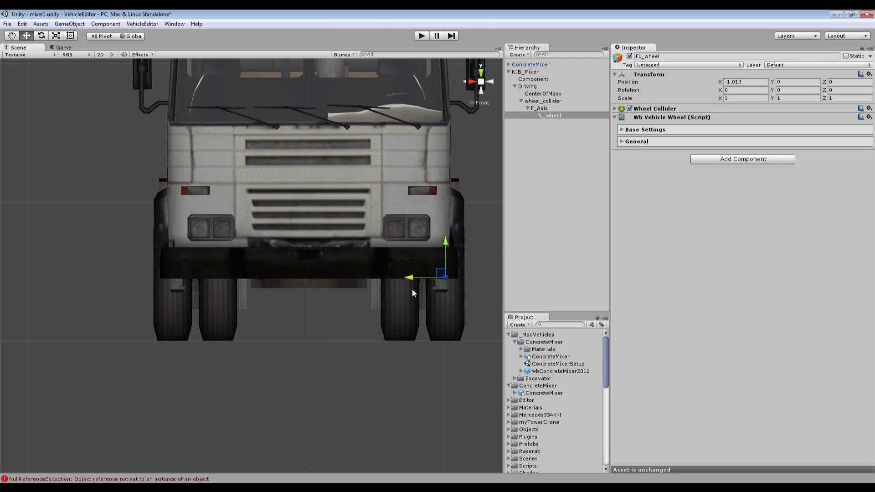
left_click(750, 81)
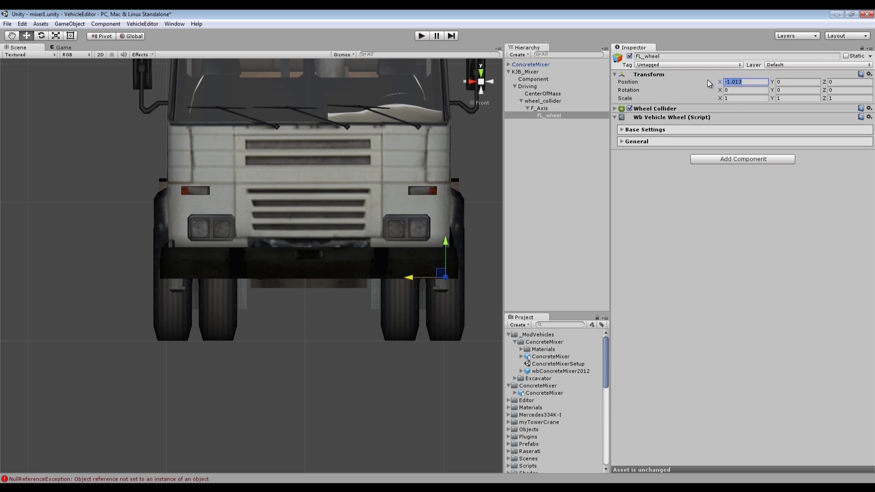
type("-1")
key("Return")
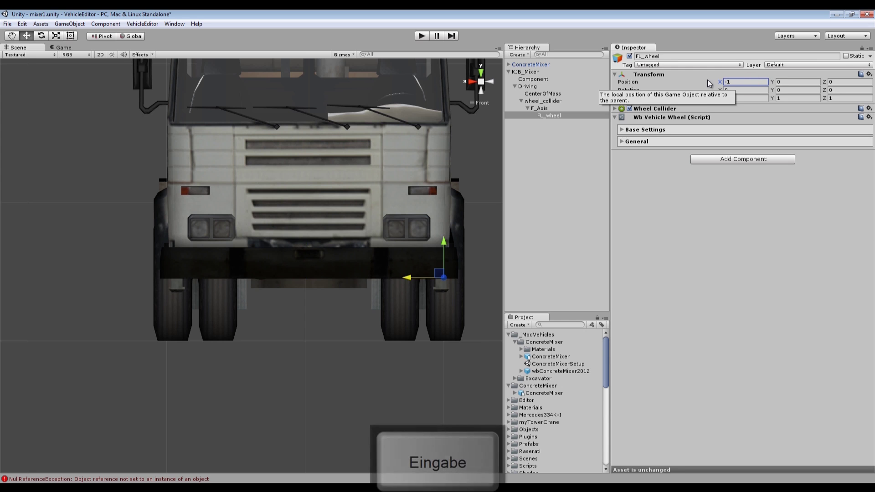
left_click_drag(354, 317, 239, 312, "alt")
left_click(615, 109)
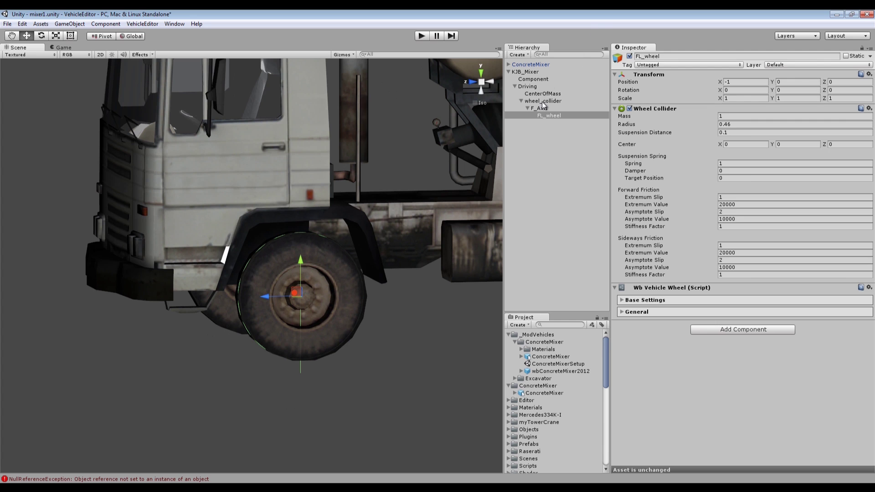
- Duplicate FL_wheel under F_Axis and rename the copy FR_wheel
left_click(549, 118)
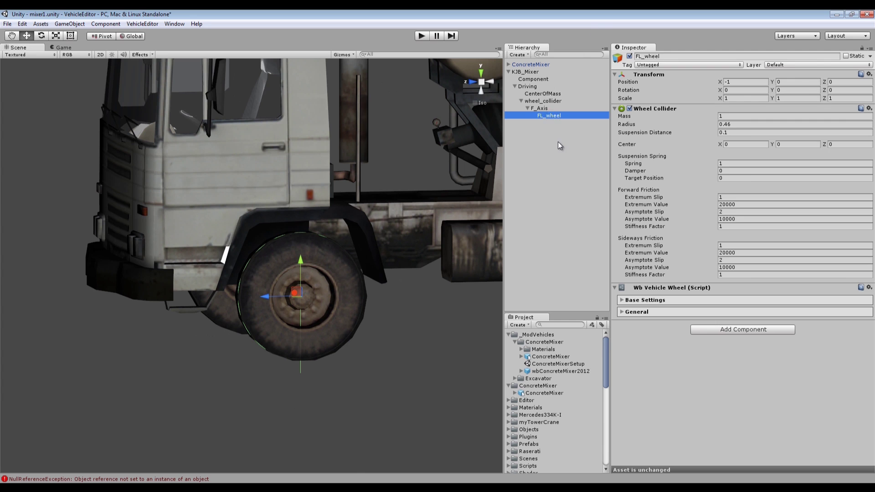
key("ctrl+d")
left_click(641, 56)
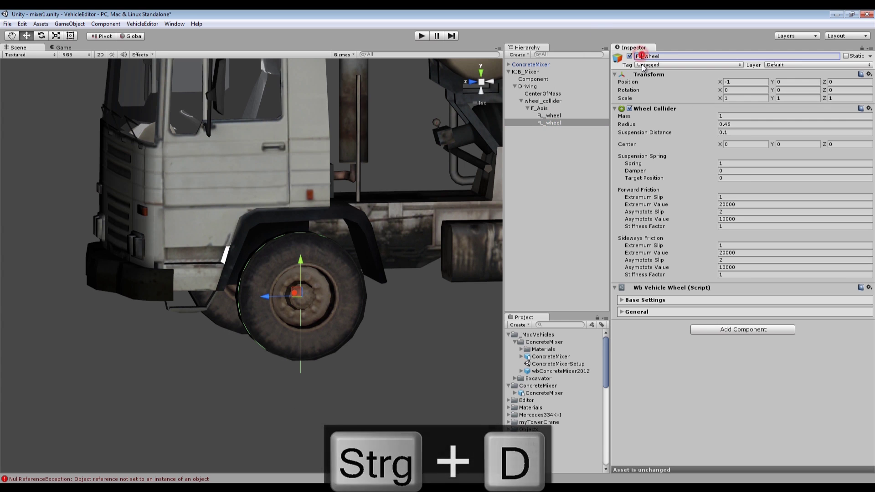
key("BackSpace")
type("R")
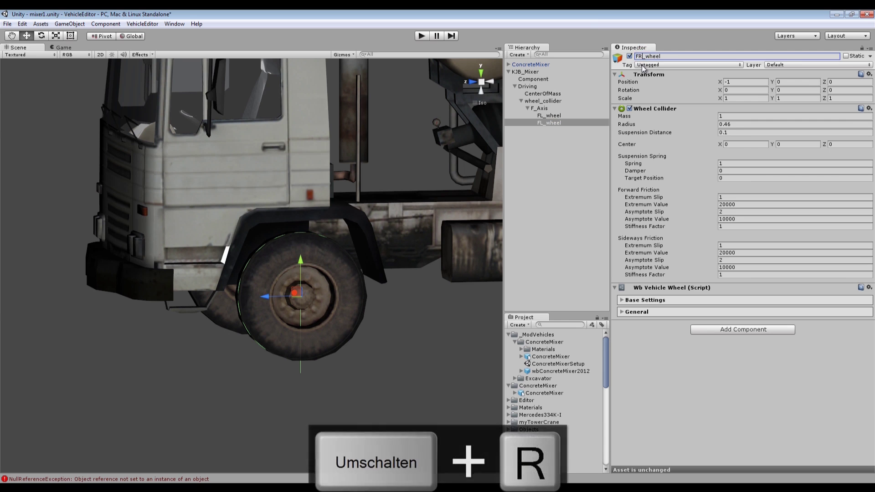
key("Return")
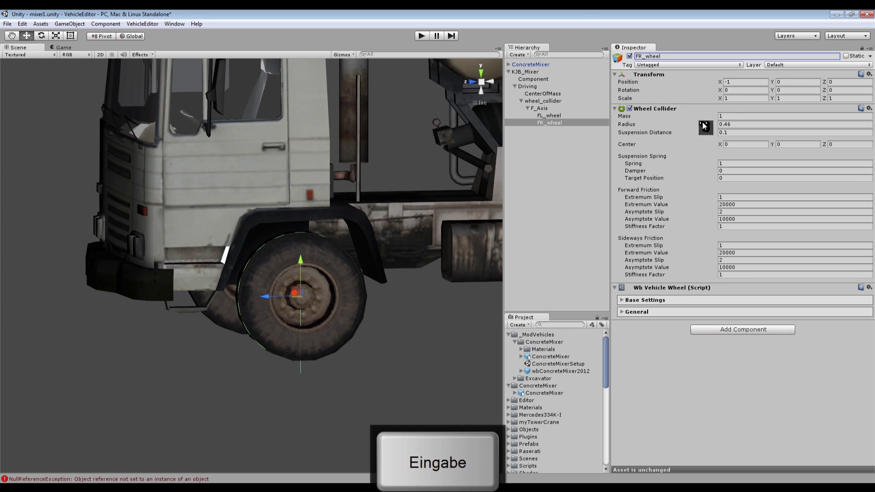
- Set FR_wheel's X position to 1 and check its collider against the opposite front wheel
left_click(733, 82)
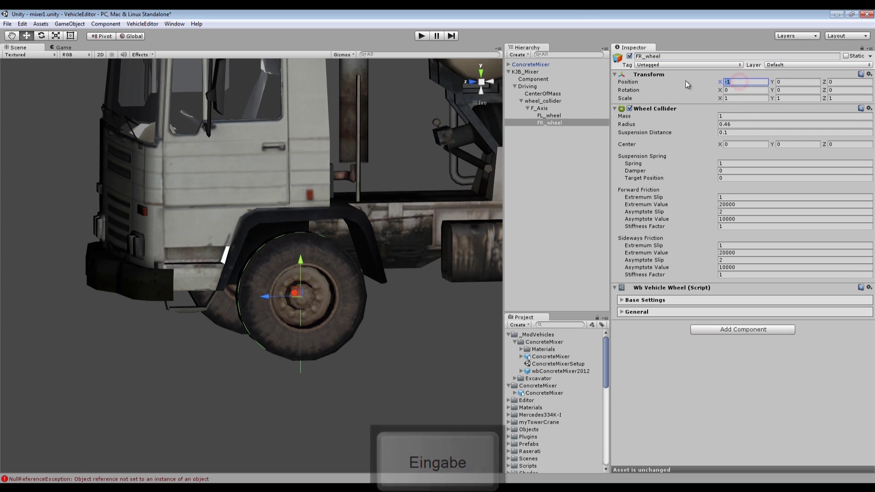
type("1")
key("Return")
left_click_drag(230, 333, 390, 314, "alt")
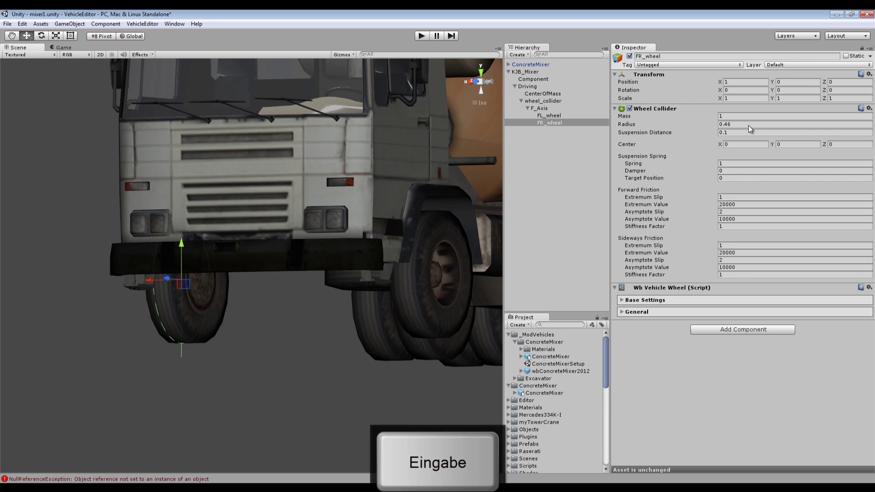
left_click_drag(292, 290, 312, 222, "alt")
- Assign FL_wheel as Wheel Col L and FR_wheel as Wheel Col R in F_Axis's anti-roll bar script
left_click(544, 109)
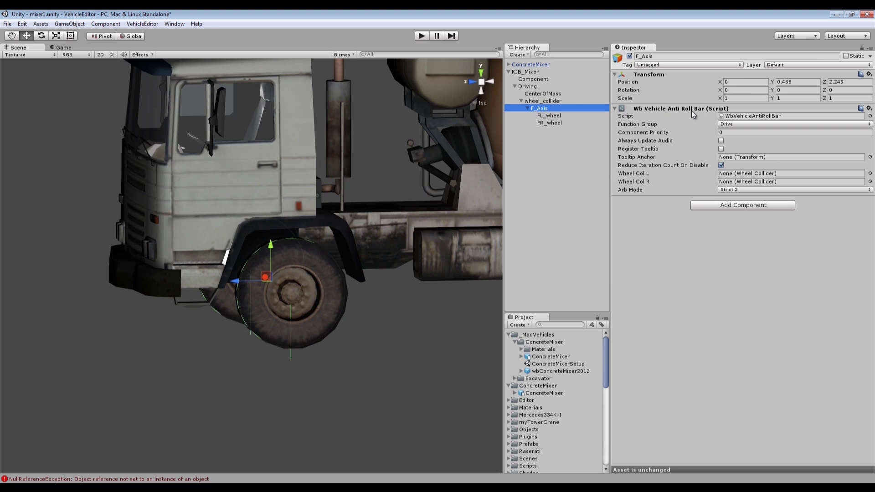
left_click(553, 118)
left_click_drag(553, 118, 734, 176)
left_click_drag(550, 124, 738, 186)
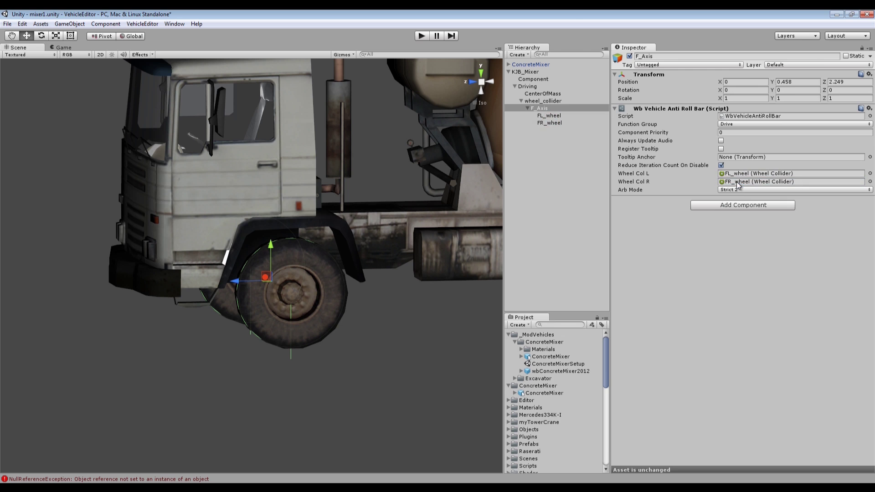
- Duplicate F_Axis with its wheel children and rename the copy R_Axis
left_click(545, 110)
right_click_drag(368, 198, 242, 240, "alt")
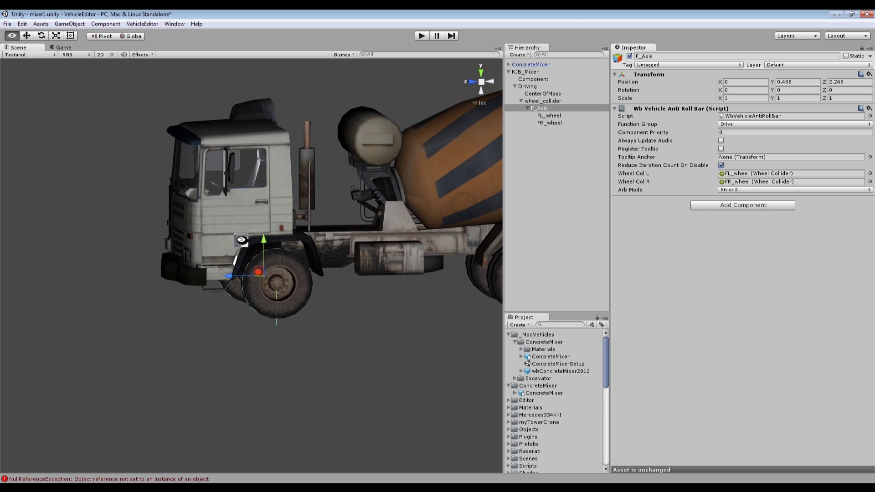
left_click_drag(277, 253, 258, 249, "alt")
middle_click_drag(338, 223, 164, 214, "alt")
scroll(171, 223, "down", 3)
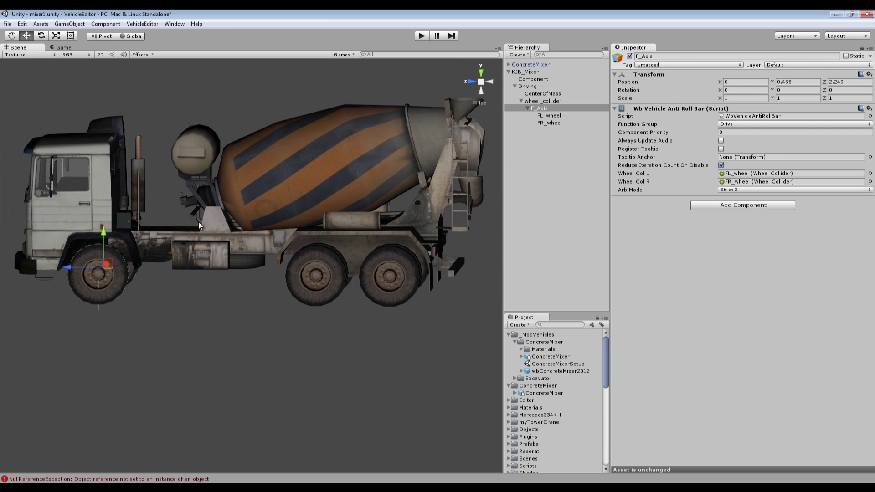
key("ctrl+d")
left_click(640, 56)
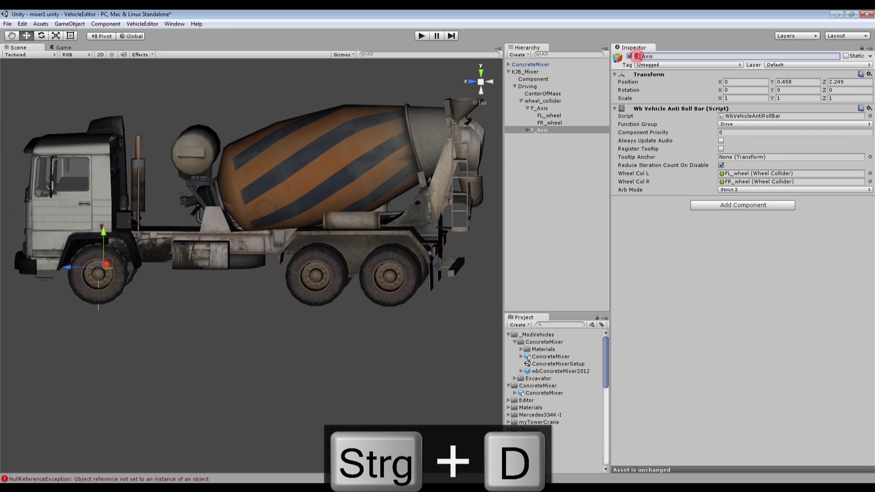
key("BackSpace")
type("R")
key("Return")
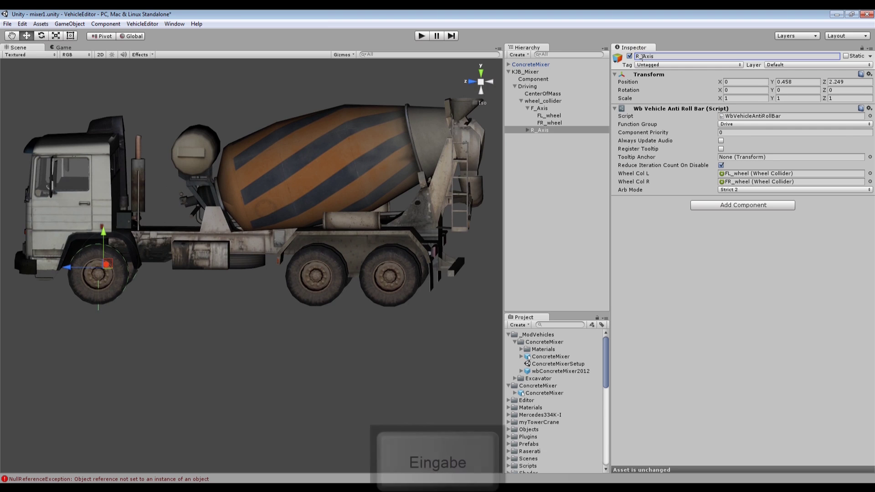
- Move R_Axis along Z in the side view onto the rearmost wheel's hub, at about Z -2.229
left_click(471, 84)
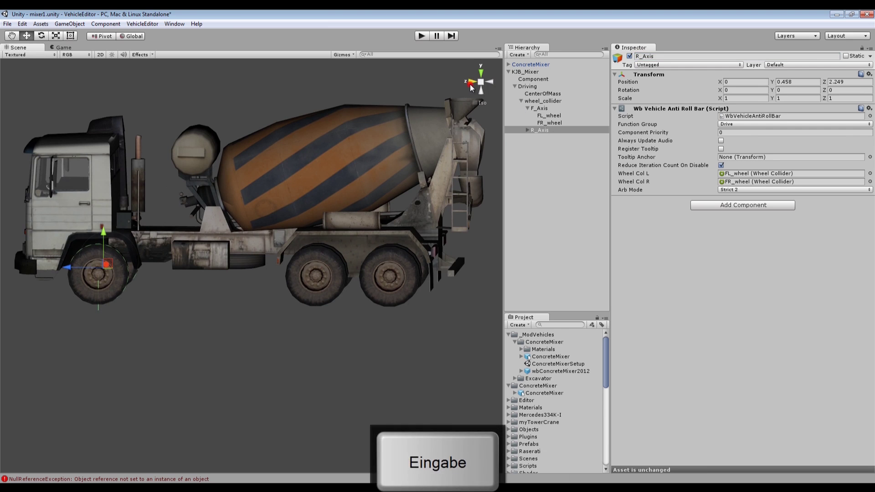
left_click(491, 83)
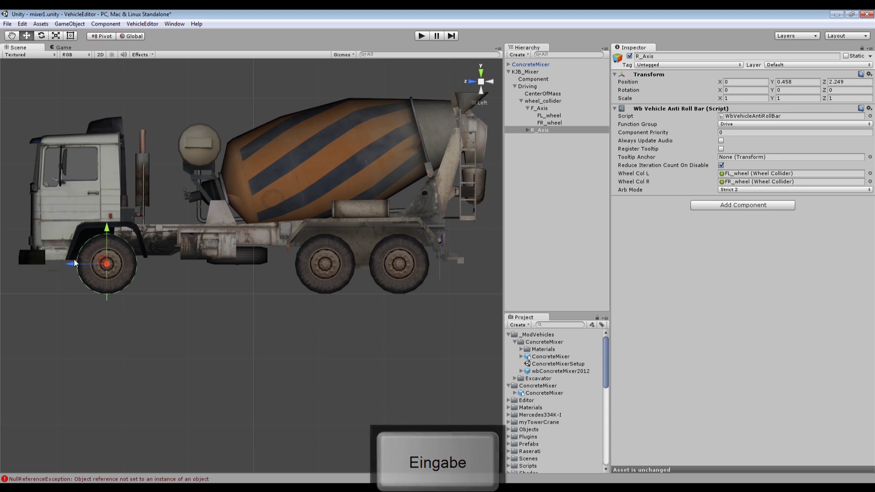
left_click_drag(75, 268, 366, 282)
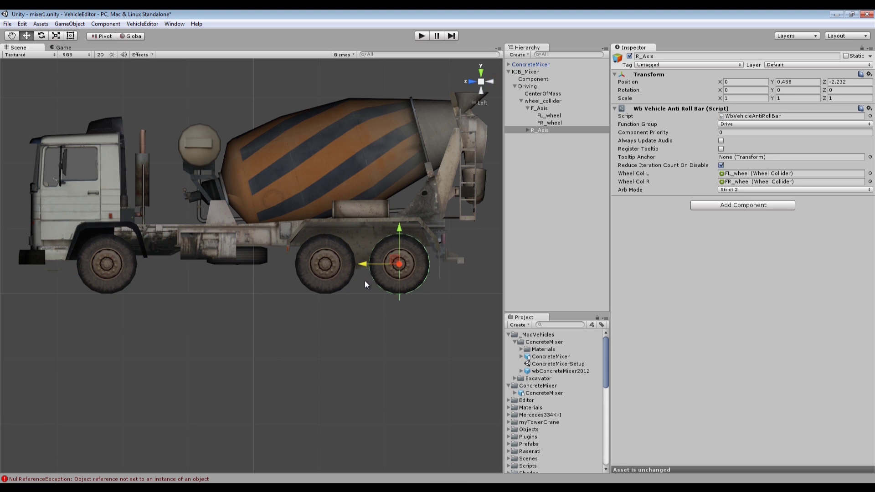
right_click_drag(368, 294, 501, 292, "alt")
middle_click_drag(352, 277, 204, 283, "alt")
right_click_drag(204, 284, 342, 262, "alt")
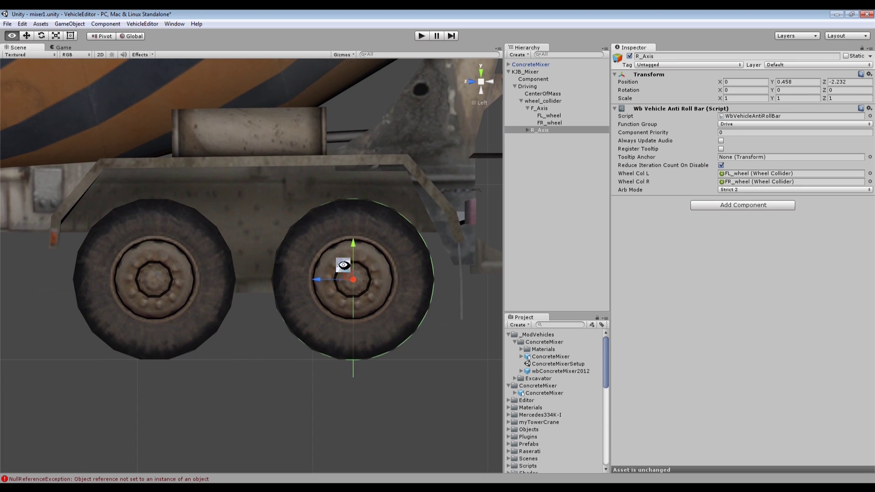
left_click_drag(322, 278, 321, 279)
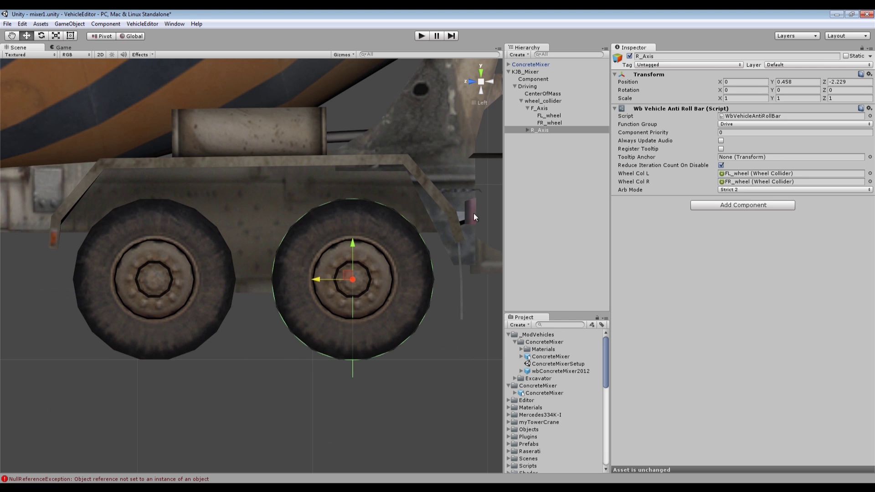
- Rename R_Axis's left wheel RL_wheel and right wheel RR_wheel, and check the wheel colliders in its anti-roll bar script
left_click(530, 130)
left_click(550, 137)
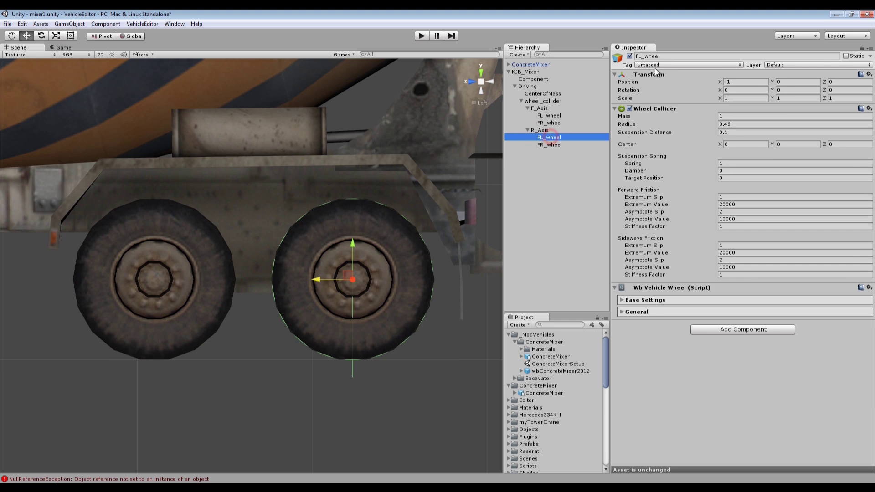
left_click(639, 56)
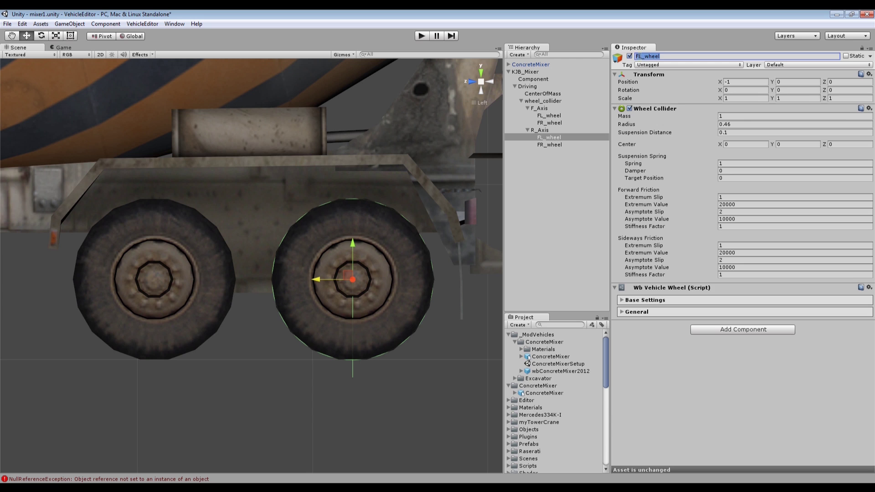
key("BackSpace")
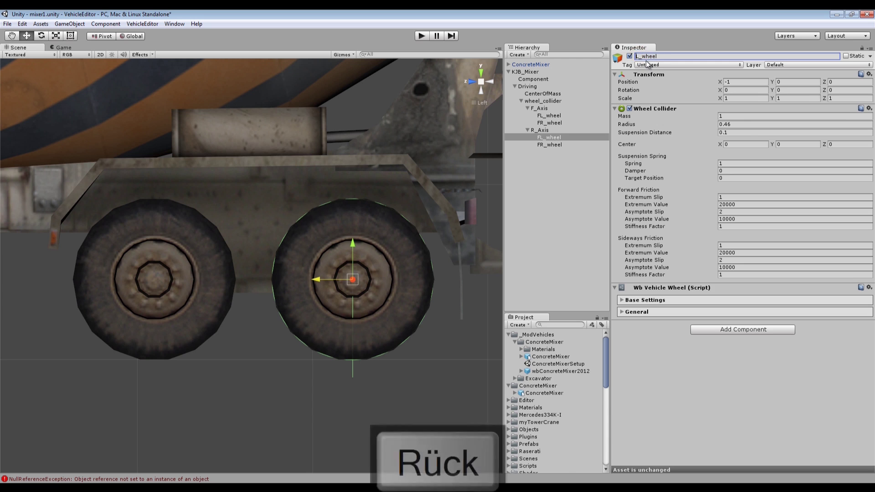
type("R")
key("Return")
left_click(552, 144)
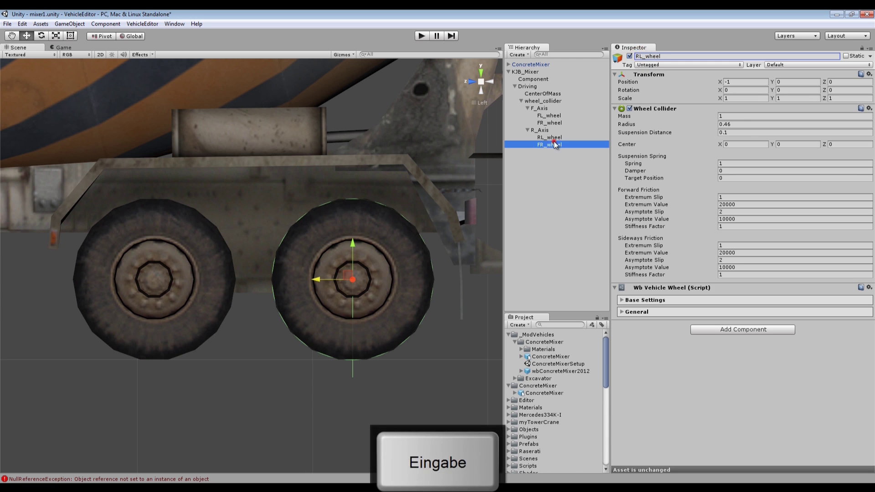
left_click(639, 57)
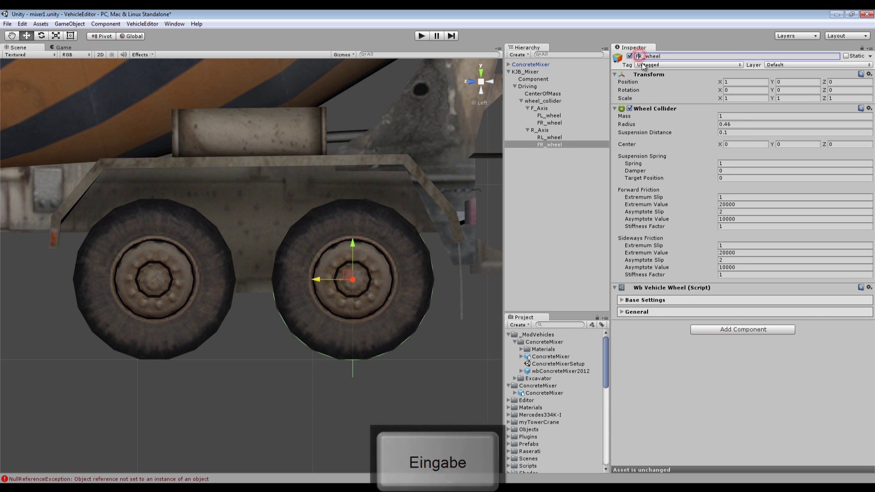
key("BackSpace")
type("R")
key("Return")
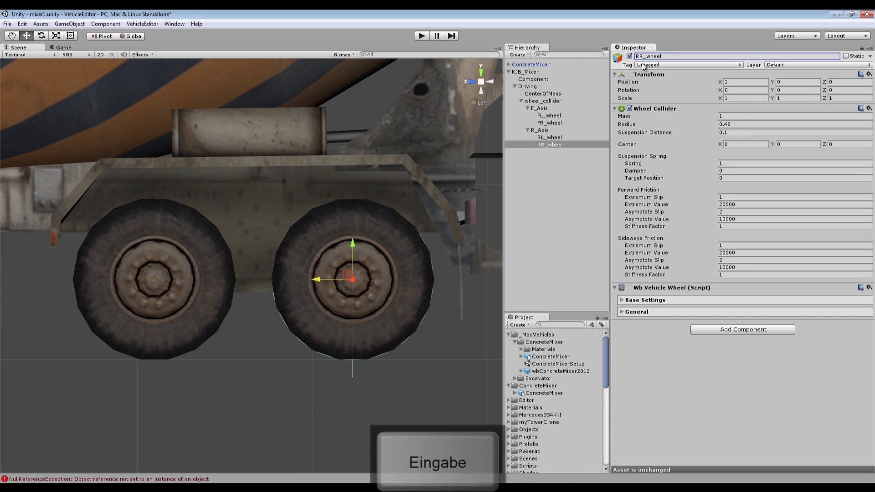
left_click(548, 129)
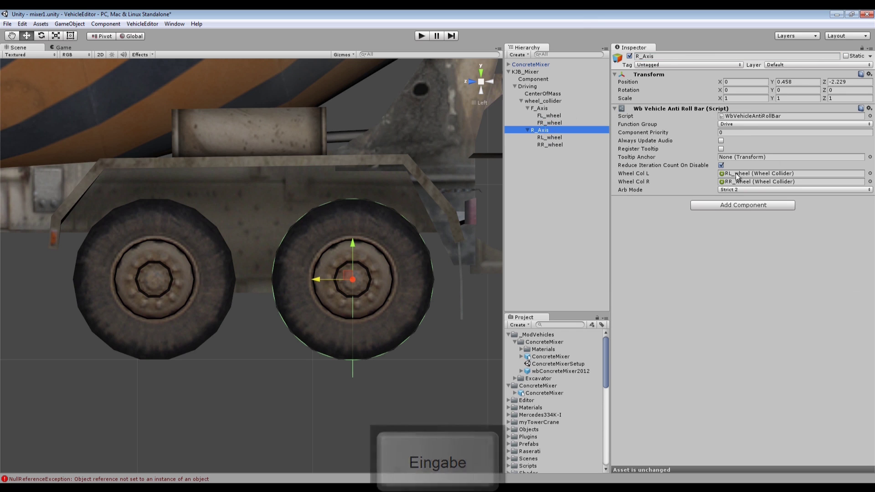
left_click(551, 144)
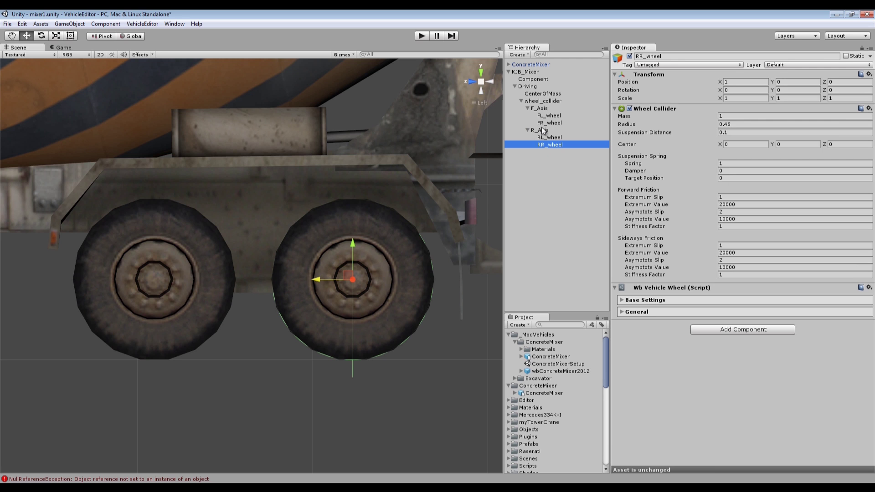
- Duplicate R_Axis with its wheel children and rename the copy MR_Axis
right_click_drag(294, 221, 313, 282)
left_click(545, 131)
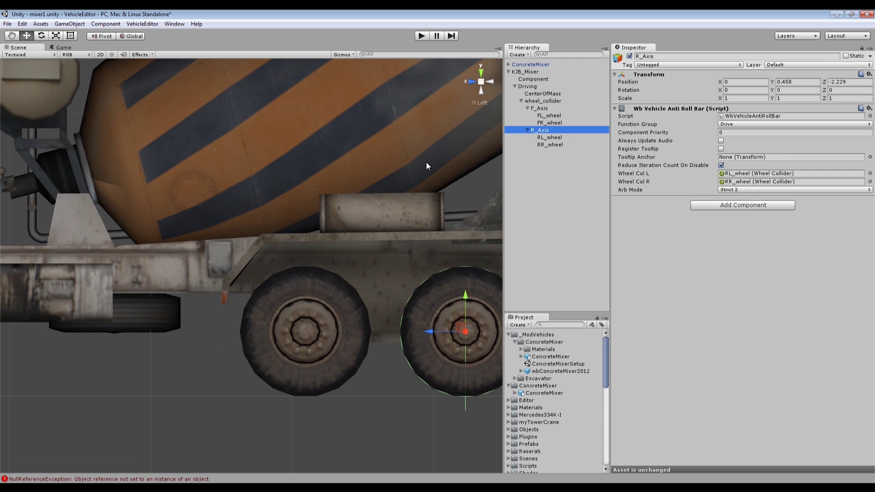
key("ctrl+d")
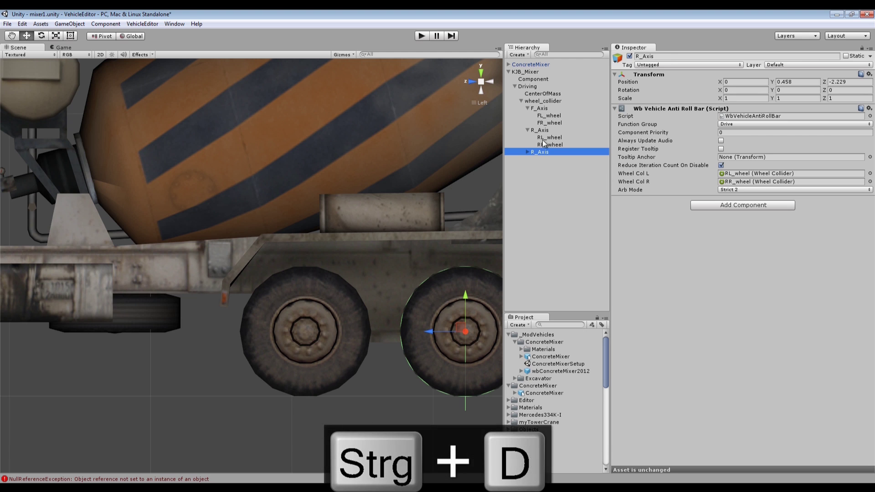
left_click(637, 56)
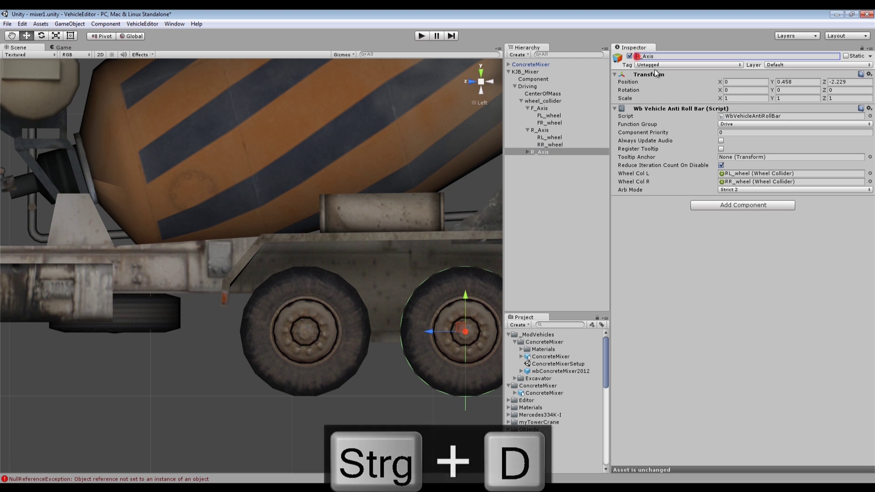
type("M")
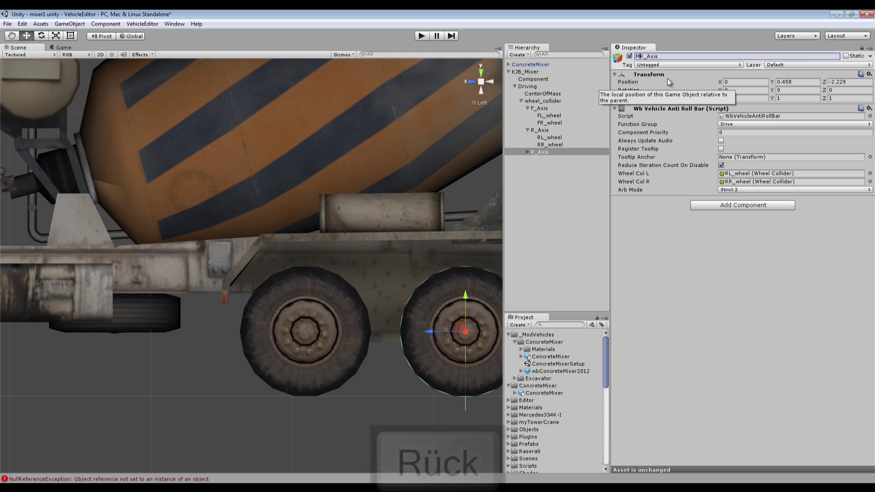
key("Return")
- Rename MR_Axis's left wheel MRL_wheel and its right wheel MRR_wheel
left_click(530, 152)
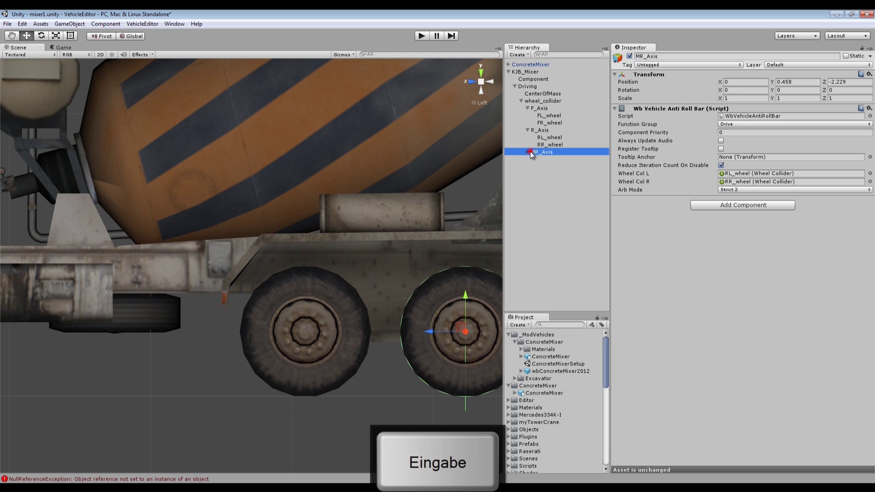
left_click(527, 152)
left_click(548, 159)
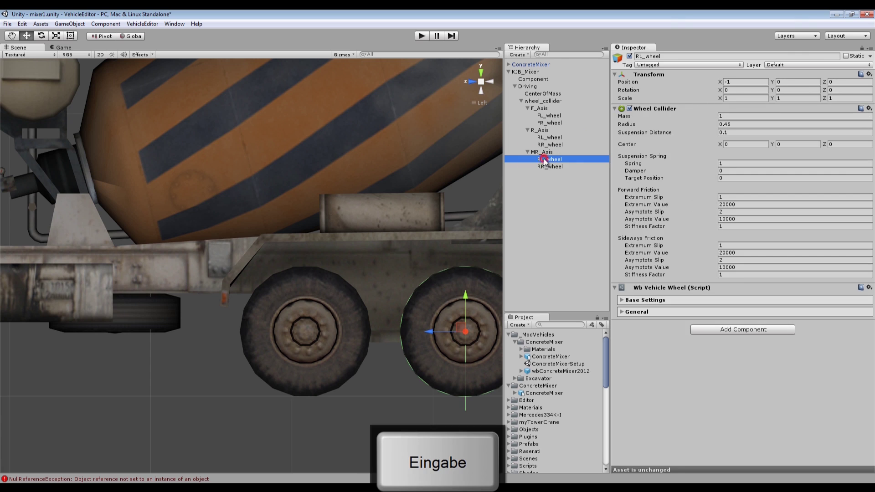
left_click(638, 56)
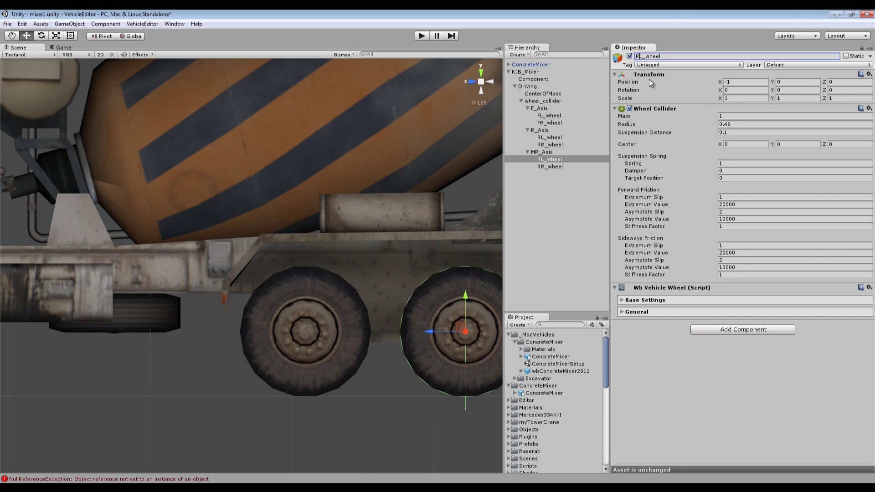
key("Left")
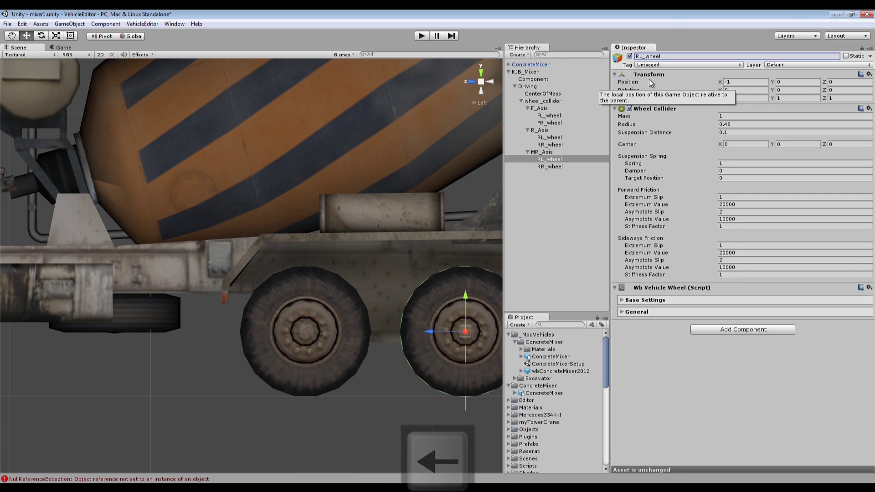
type("M")
key("Return")
left_click(555, 167)
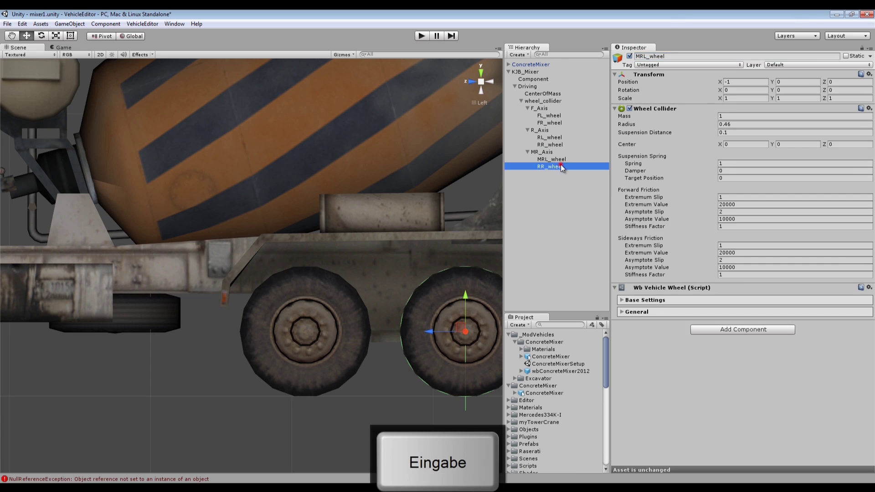
left_click(638, 56)
left_click(637, 55)
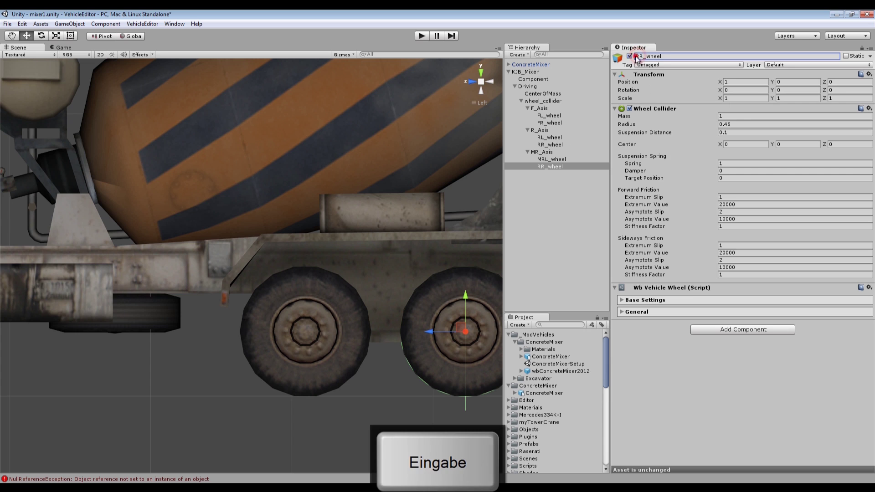
type("M")
key("Return")
- Remove the Wb Vehicle Wheel script from both MRR_wheel and MRL_wheel
left_click(868, 288)
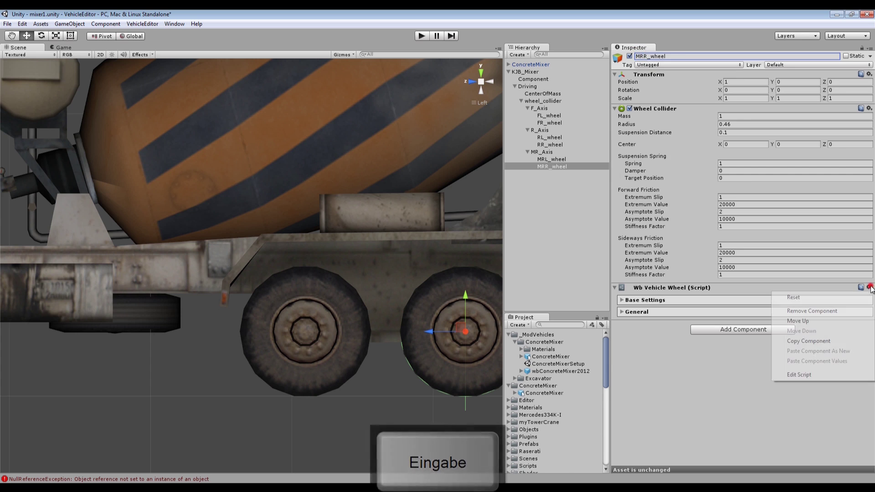
left_click(841, 310)
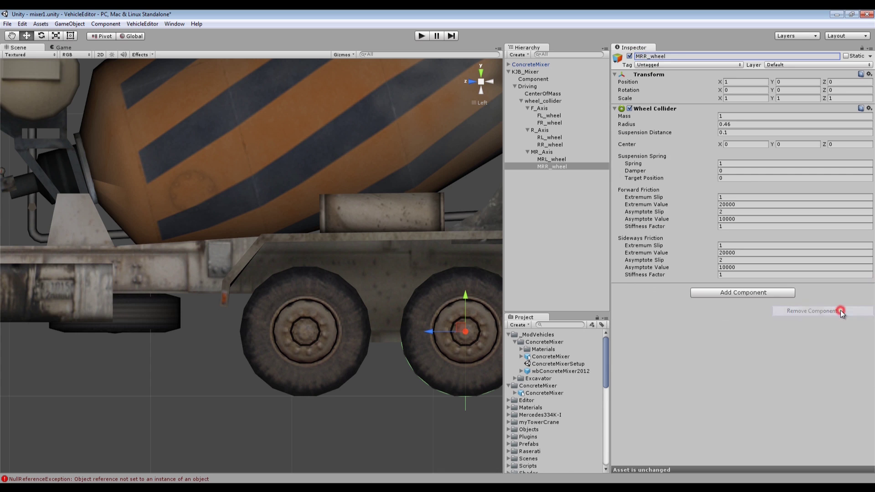
left_click(553, 160)
left_click(868, 287)
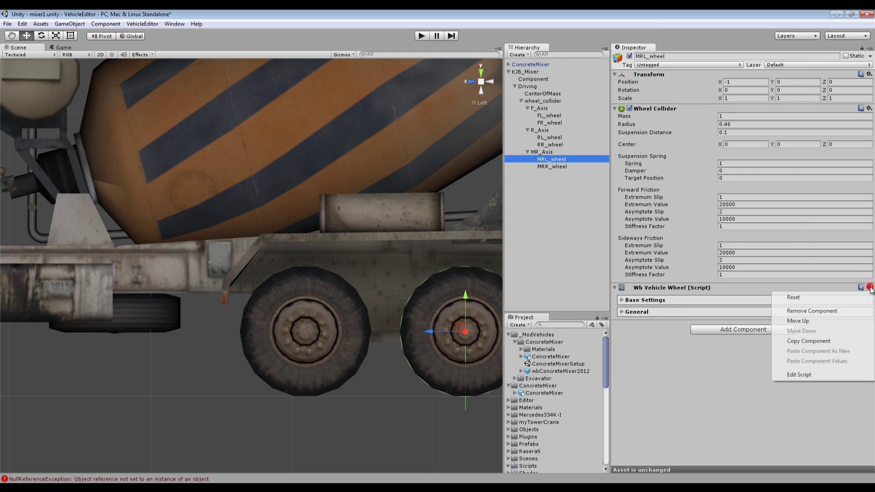
left_click(828, 310)
- Add the Wb Vehicle Sub Wheel script to MRL_wheel with its function group set to Drive
left_click(742, 292)
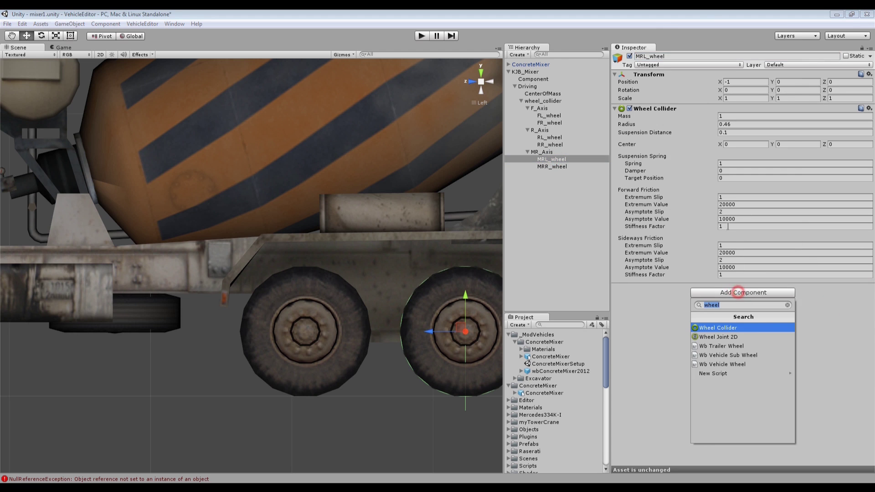
type("sub")
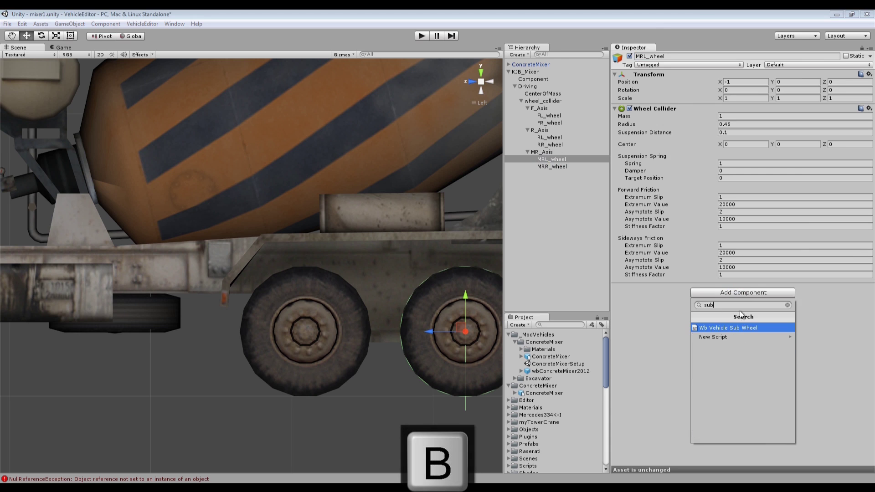
left_click(731, 329)
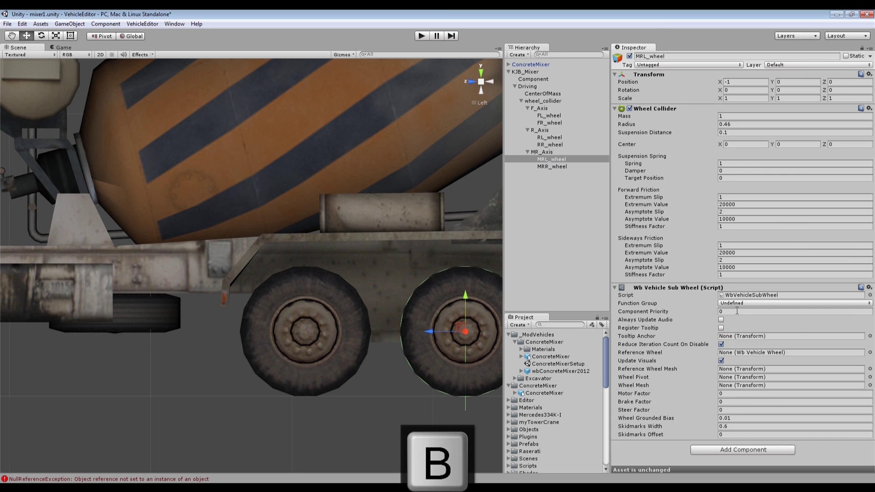
left_click(749, 303)
left_click(728, 318)
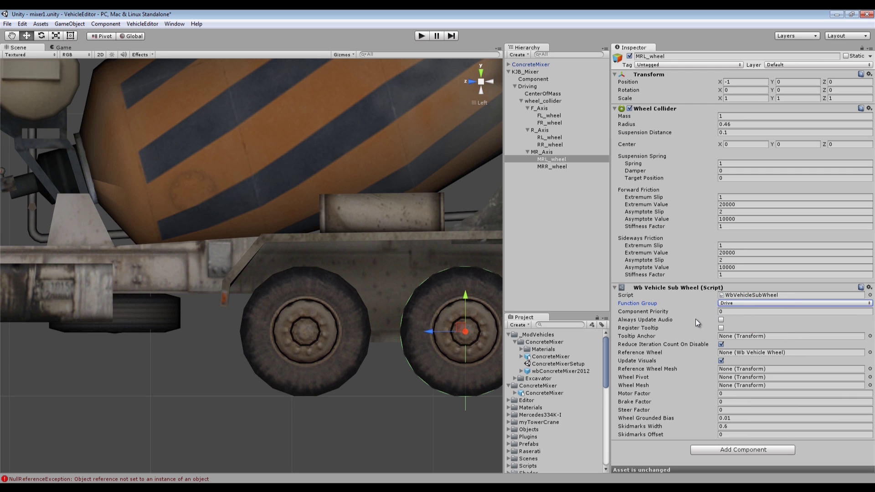
- Move MR_Axis along Z onto the hub of the wheel ahead of the rearmost one, at about Z -1.097
left_click(556, 167)
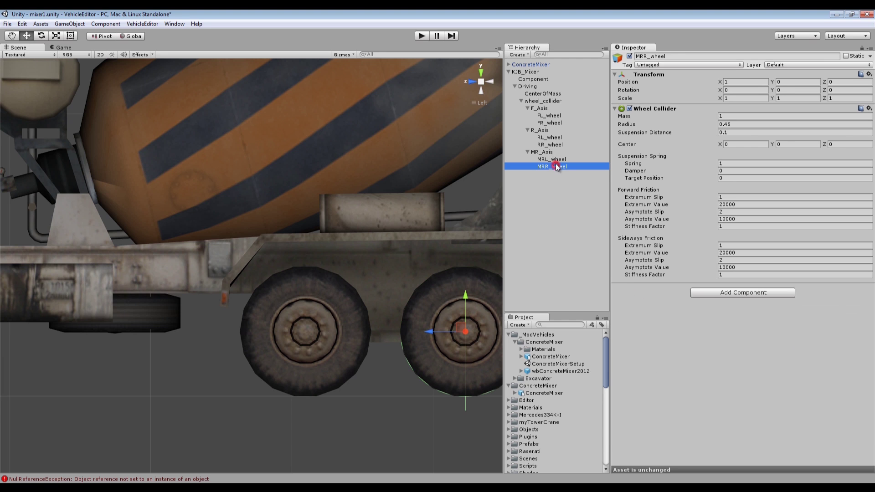
left_click(545, 152)
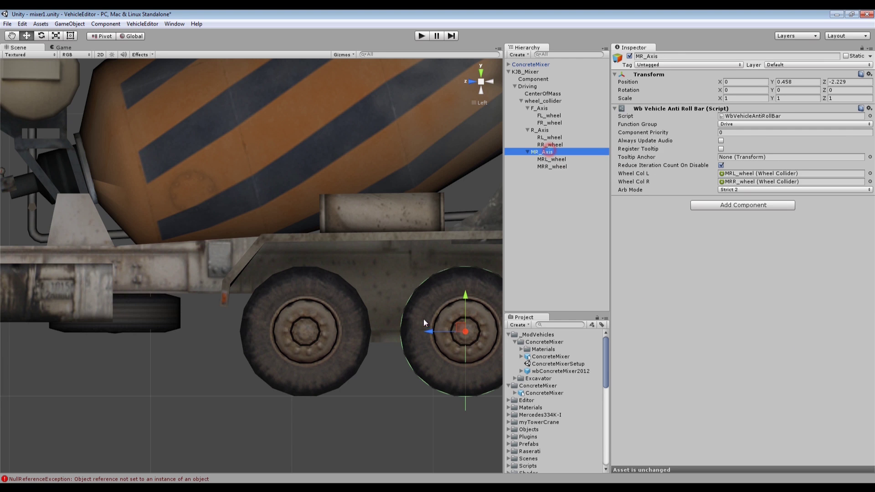
left_click_drag(278, 325, 272, 327)
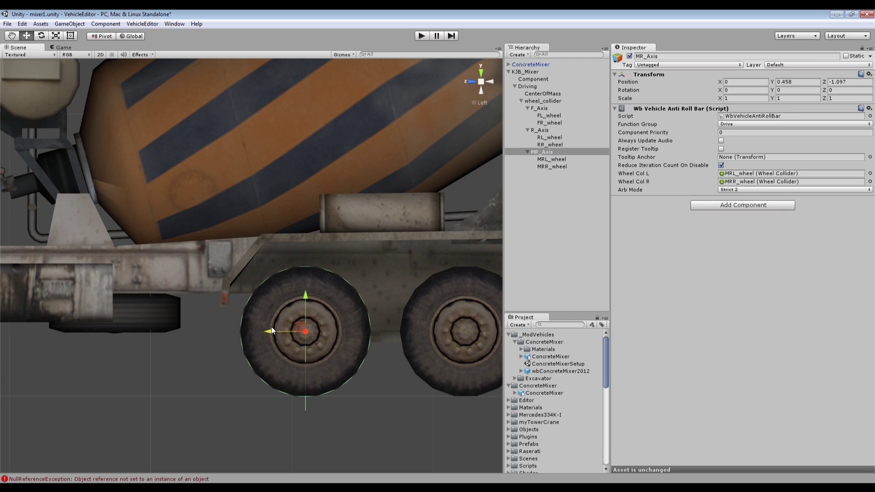
- Disable Update Visuals in MRL_wheel's sub wheel script and assign RL_wheel as its Reference Wheel Mesh
left_click(554, 159)
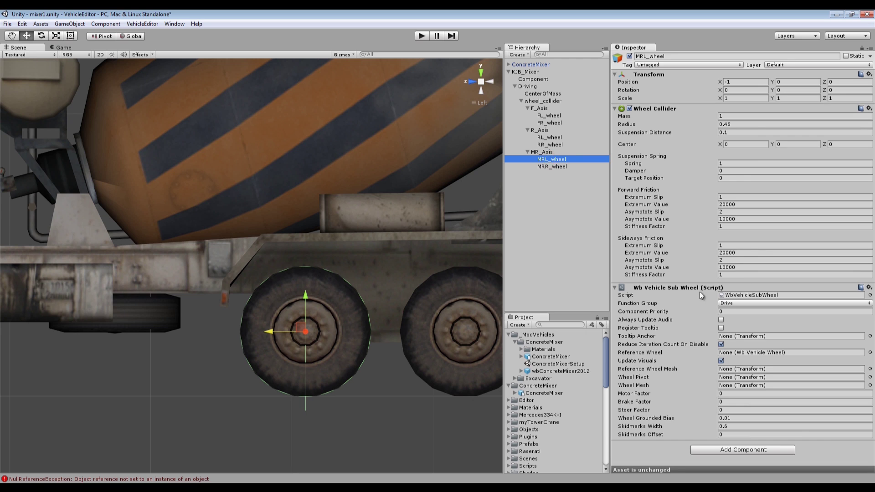
left_click(721, 361)
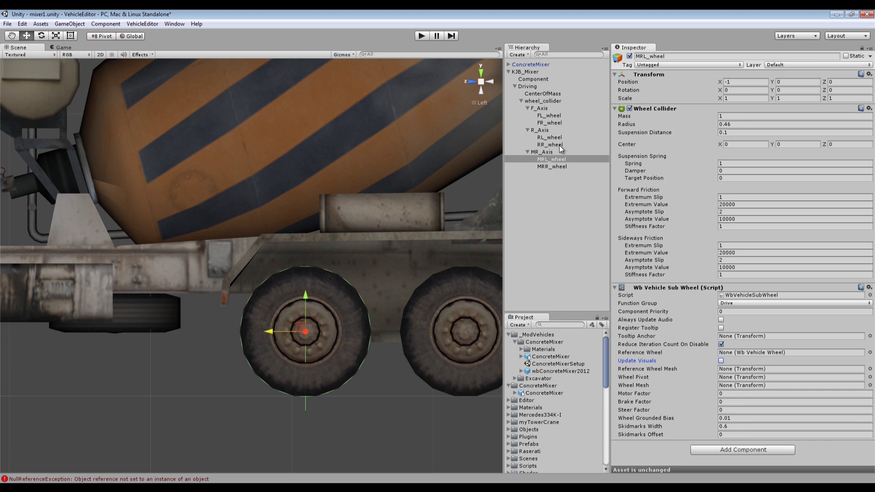
left_click_drag(551, 138, 732, 369)
- Add a Wb Vehicle Sub Wheel script to MRR_wheel with function group Drive, RR_wheel as Reference Wheel Mesh and Update Visuals disabled
left_click(558, 165)
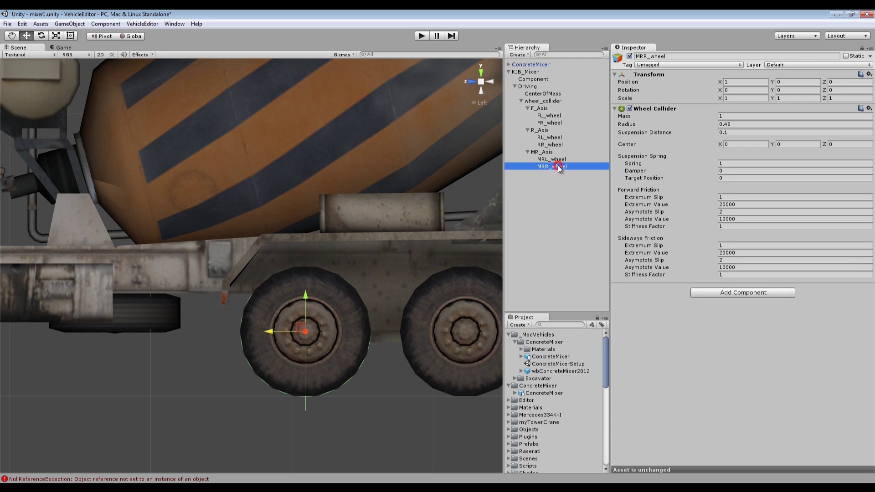
left_click(730, 294)
left_click(723, 329)
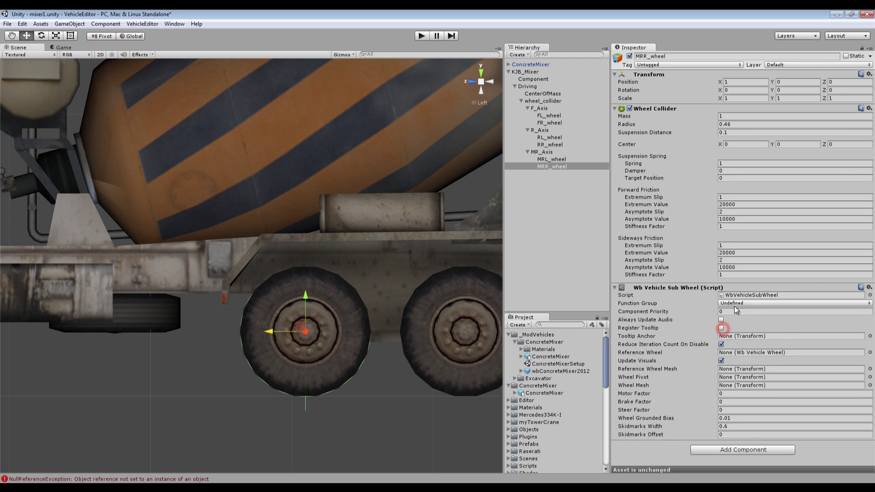
left_click(734, 304)
left_click(744, 322)
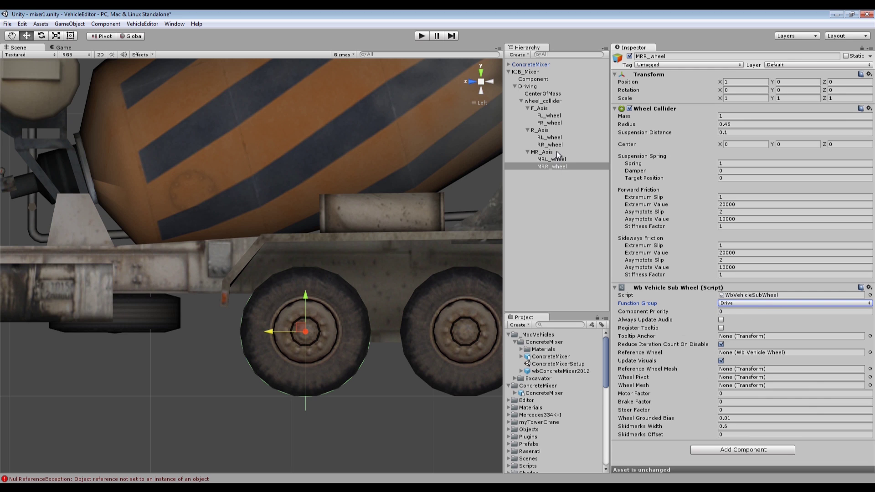
left_click_drag(550, 144, 731, 371)
left_click(721, 361)
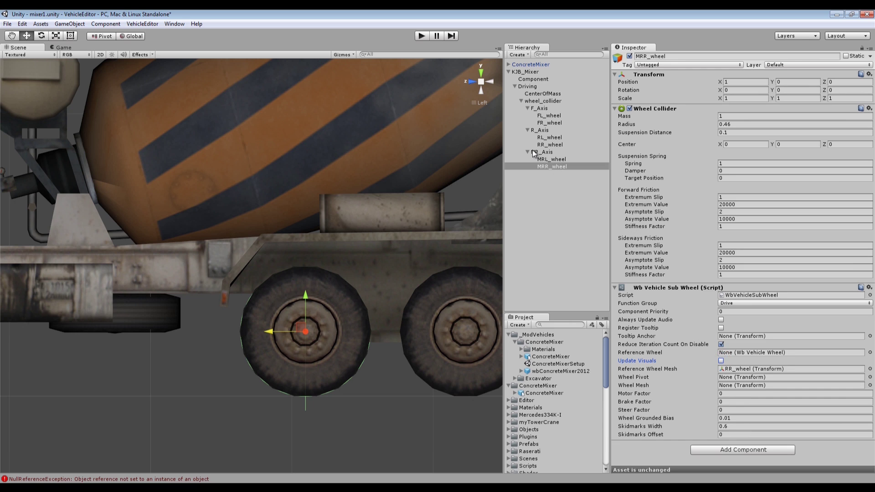
- Assign FL_wheel, FR_wheel, RL_wheel and RR_wheel to the matching front and rear wheel slots of Driving's Wb Vehicle Control script
left_click(529, 86)
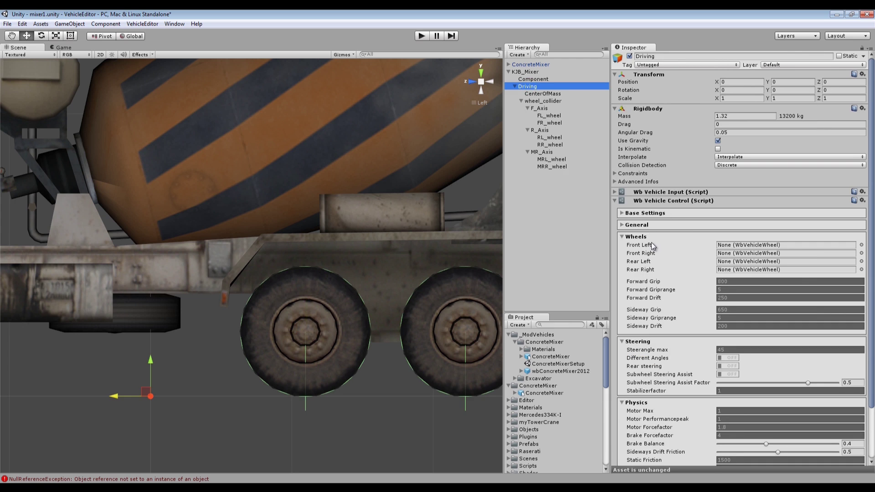
left_click_drag(552, 115, 748, 250)
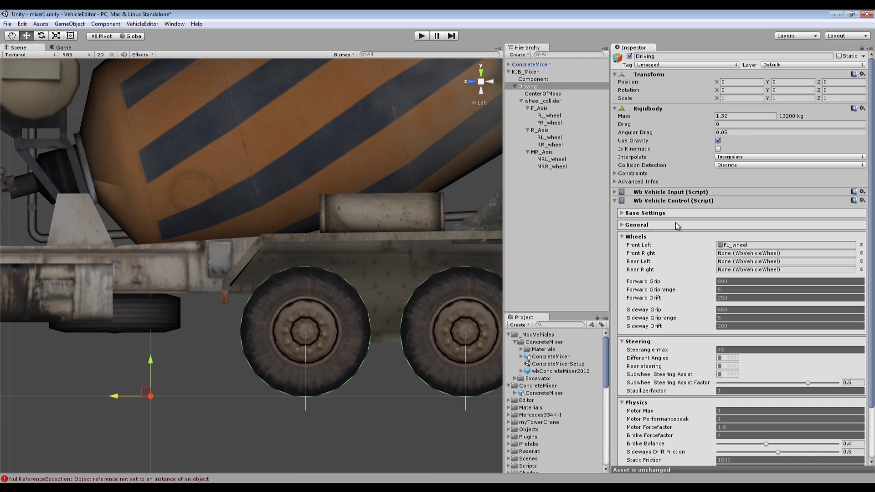
left_click_drag(551, 123, 747, 253)
left_click_drag(547, 138, 741, 265)
left_click_drag(555, 146, 744, 267)
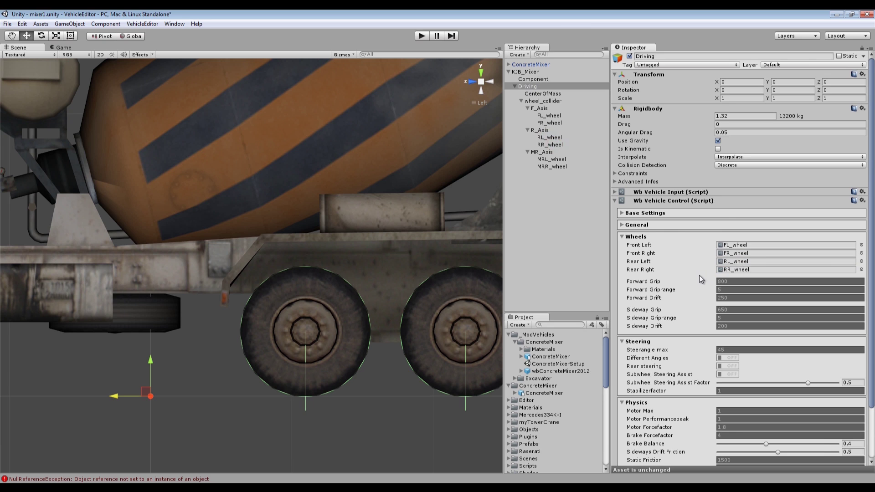
- Set the Motor Forcefactor to 2 in the physics settings of Driving's Wb Vehicle Control script
scroll(700, 279, "down", 2)
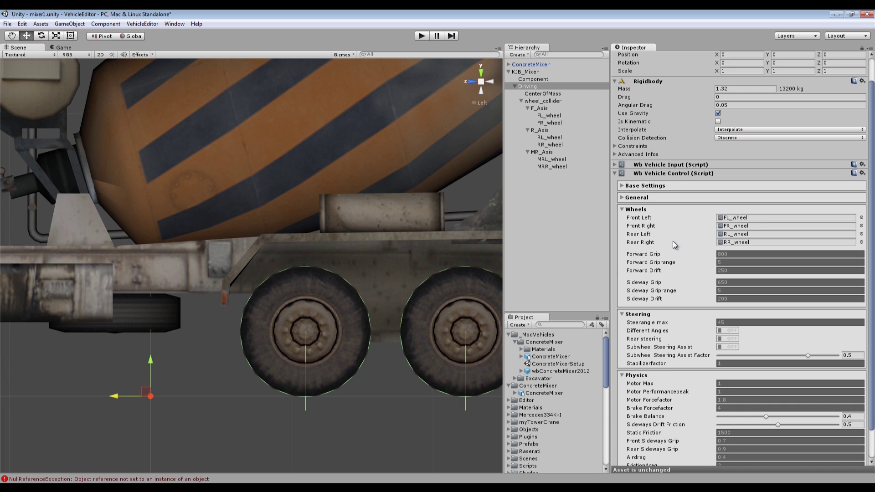
scroll(673, 244, "down", 2)
scroll(673, 242, "down", 1)
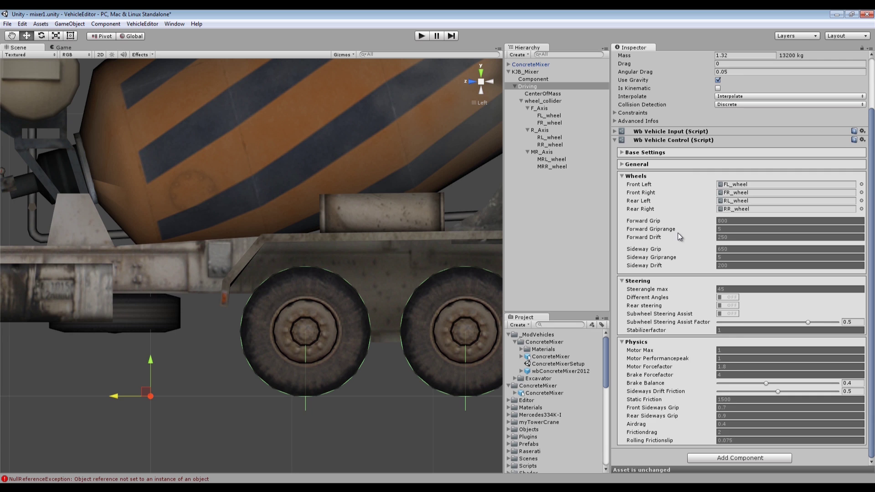
left_click(737, 366)
type("2")
key("Return")
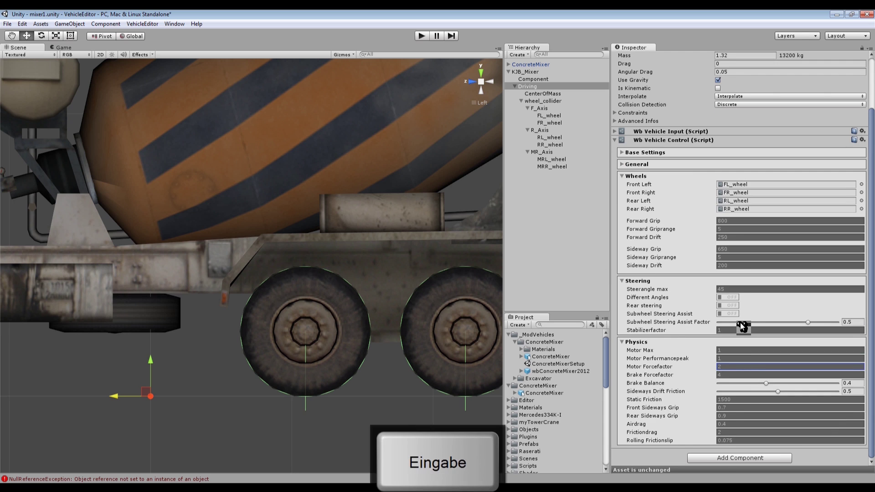
- Collapse the Wheels, Steering and Physics sections of Driving's Wb Vehicle Control script
left_click(622, 176)
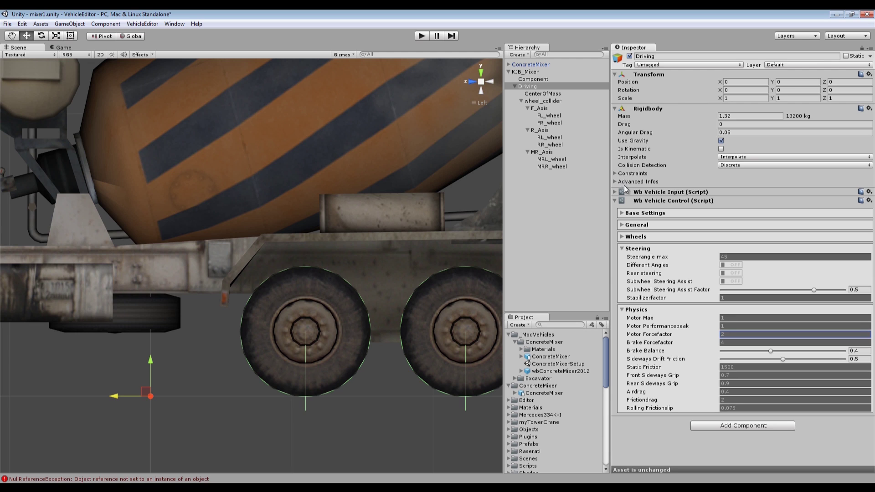
left_click(622, 248)
left_click(621, 260)
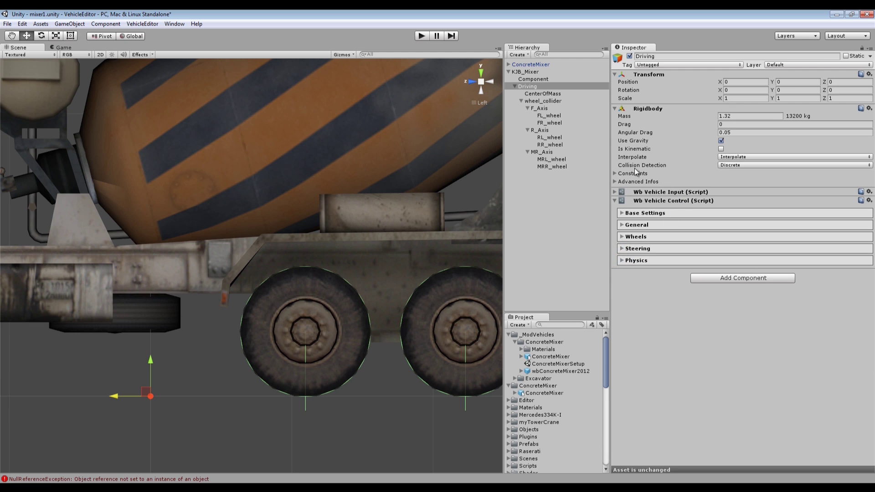
- Check the reference settings of KJB_Mixer's Wb Vehicle script and return to the Driving object's components
left_click(525, 72)
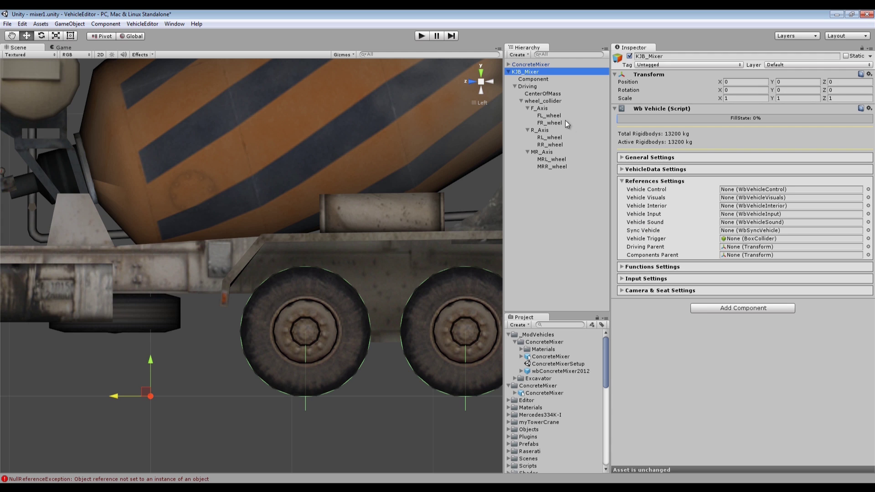
left_click(530, 86)
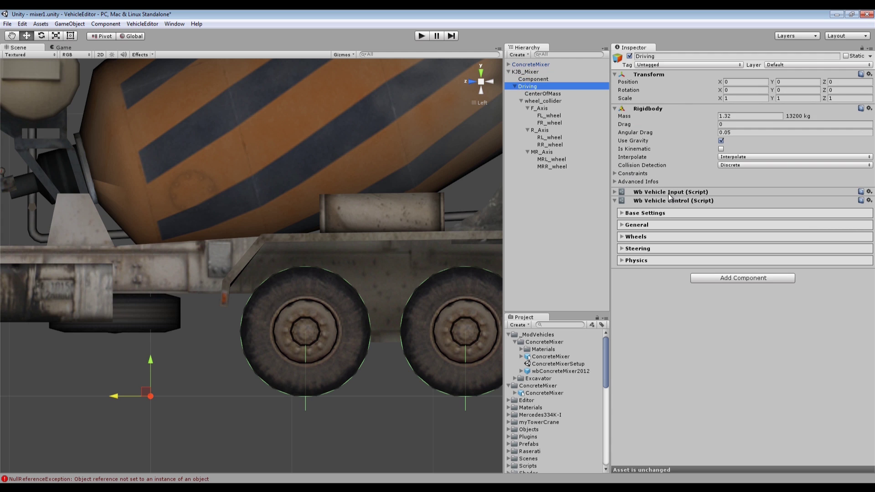